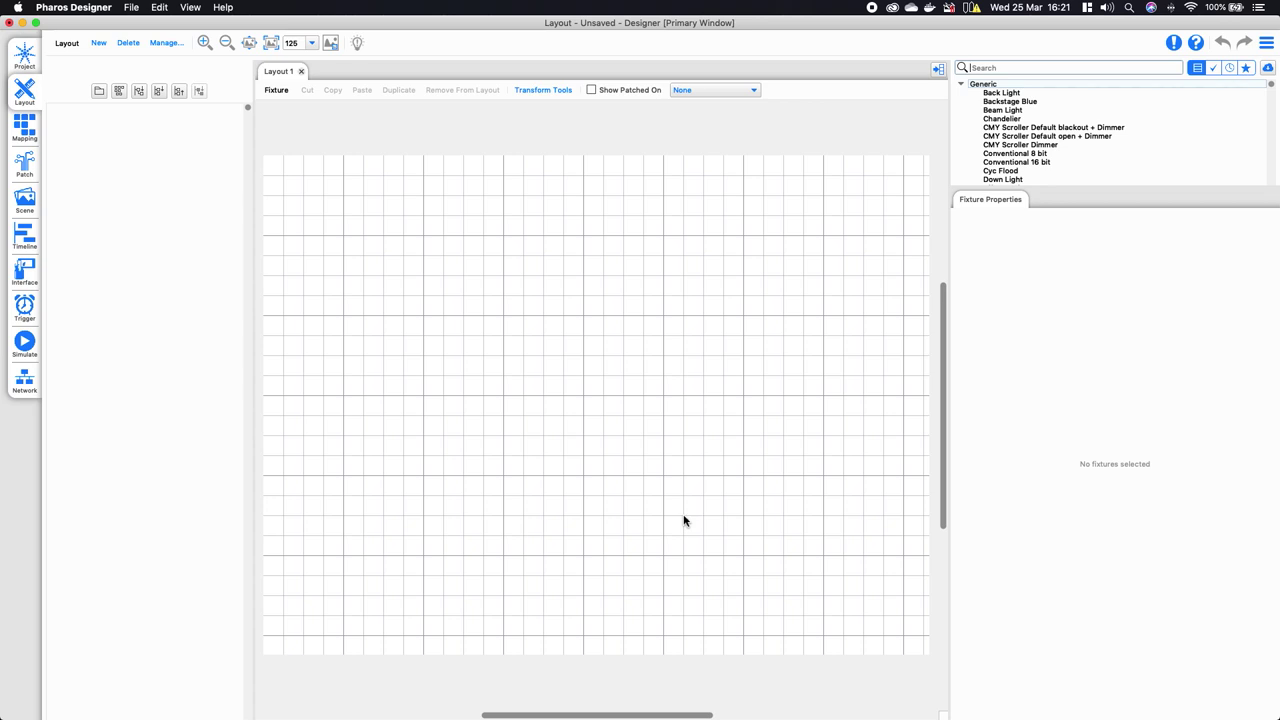
Step: Create a second layout in the project and delete it again
{"action": "left_click", "coordinate": [98, 44]}
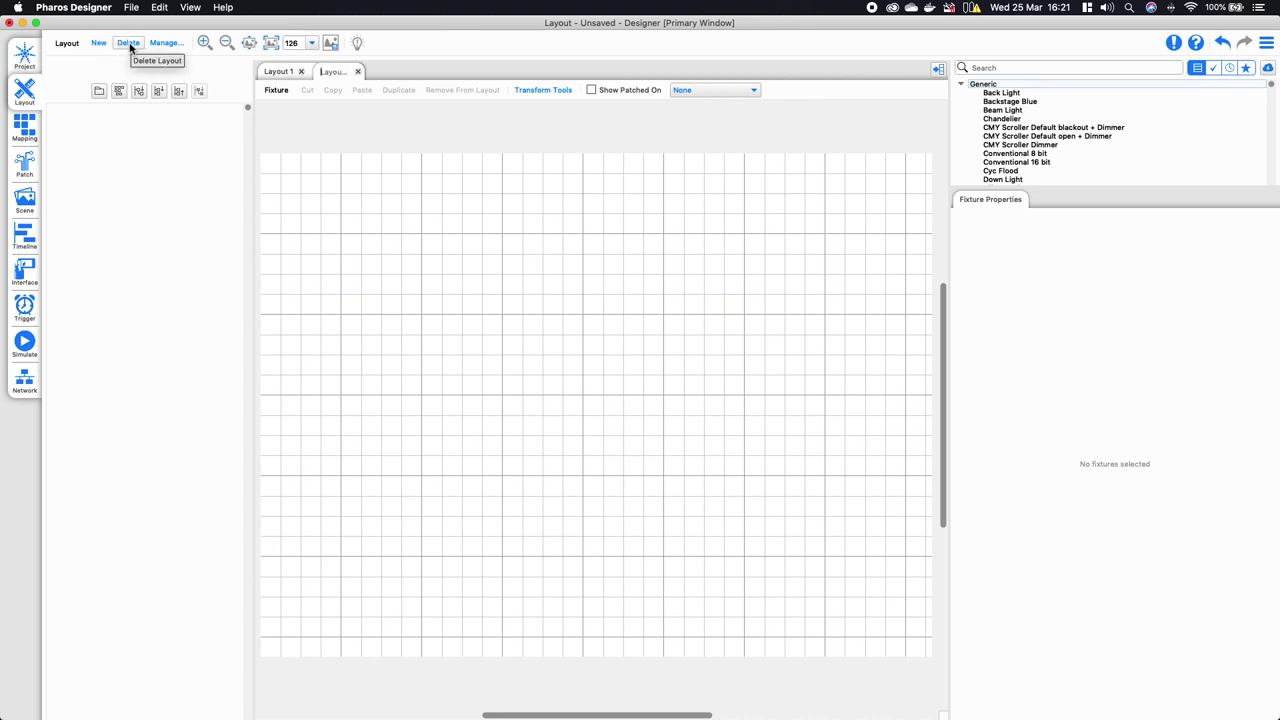
{"action": "left_click", "coordinate": [130, 46]}
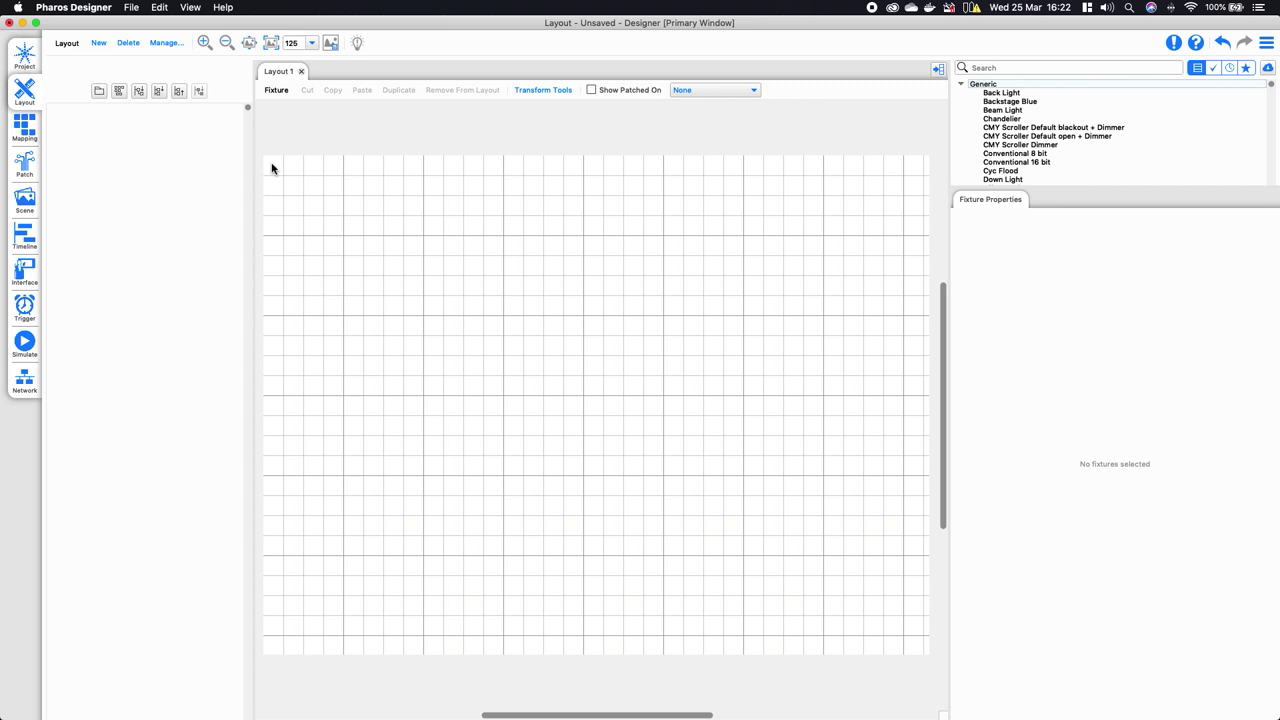
Step: Set the size of Layout 1 to a width of 1080 and a height of 840
{"action": "left_click", "coordinate": [165, 44]}
{"action": "left_click", "coordinate": [186, 127]}
{"action": "double_click", "coordinate": [200, 145]}
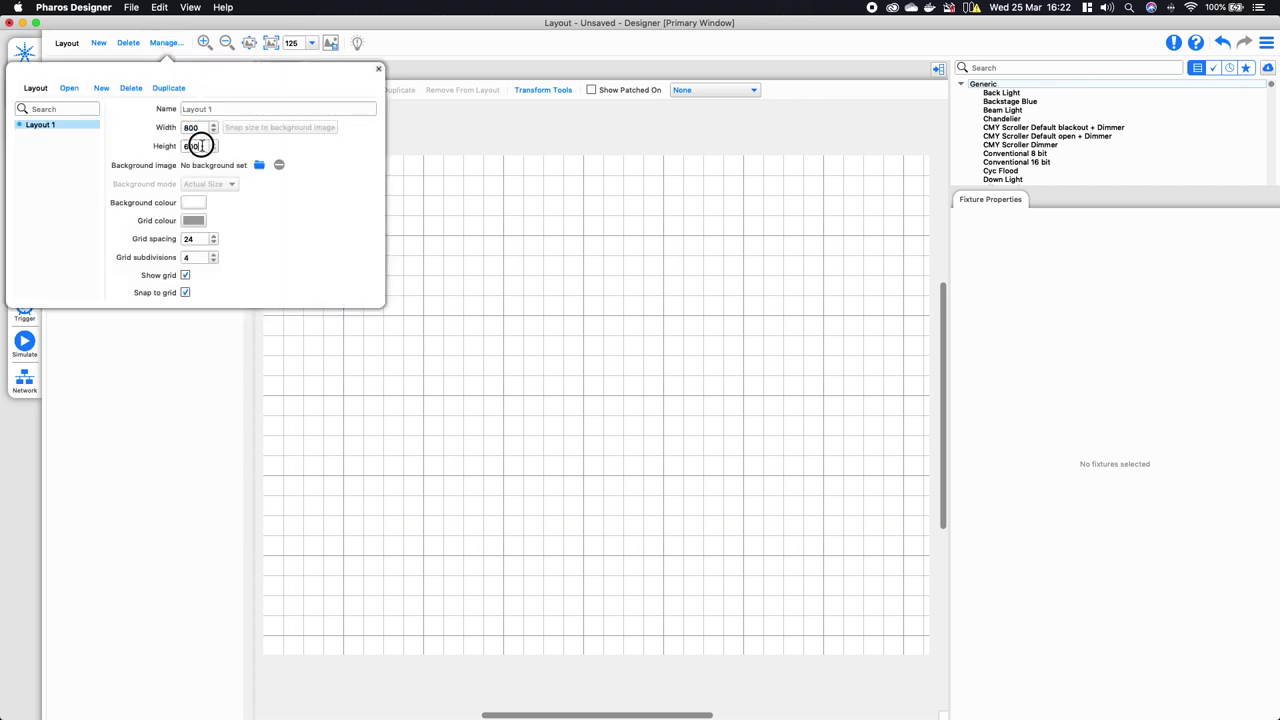
{"action": "left_click", "coordinate": [206, 128]}
{"action": "key", "text": "BackSpace"}
{"action": "key", "text": "BackSpace"}
{"action": "key", "text": "BackSpace"}
{"action": "type", "text": "1080"}
{"action": "key", "text": "Tab"}
{"action": "type", "text": "840"}
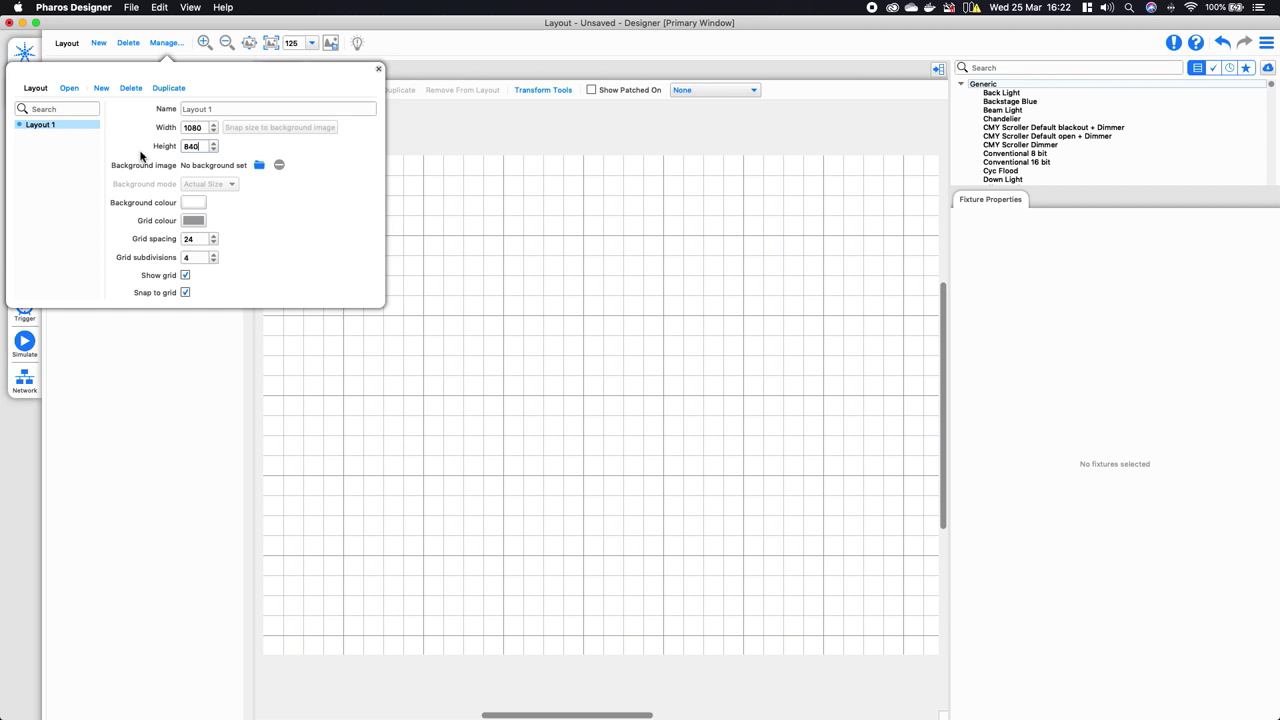
{"action": "left_click", "coordinate": [207, 110]}
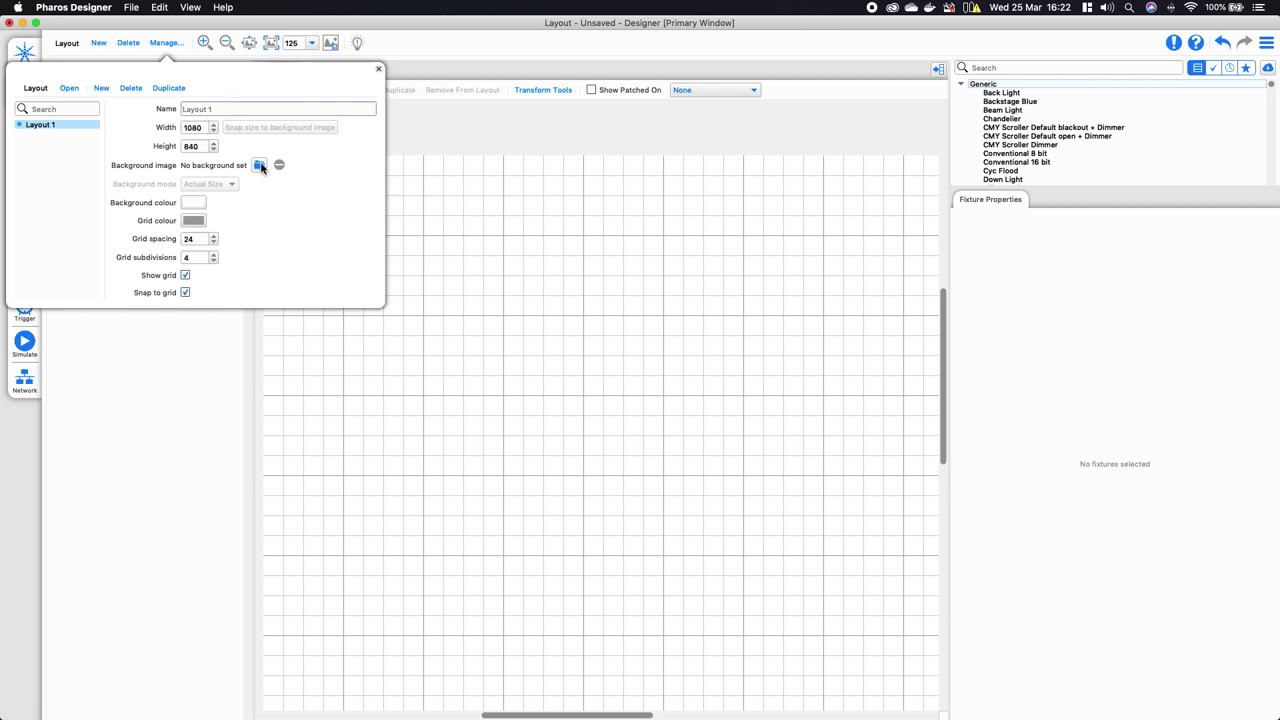
Step: Load "TC Background 1080x840 (stretch).jpeg" as the layout's background image and set its background mode to Stretch
{"action": "left_click", "coordinate": [260, 168]}
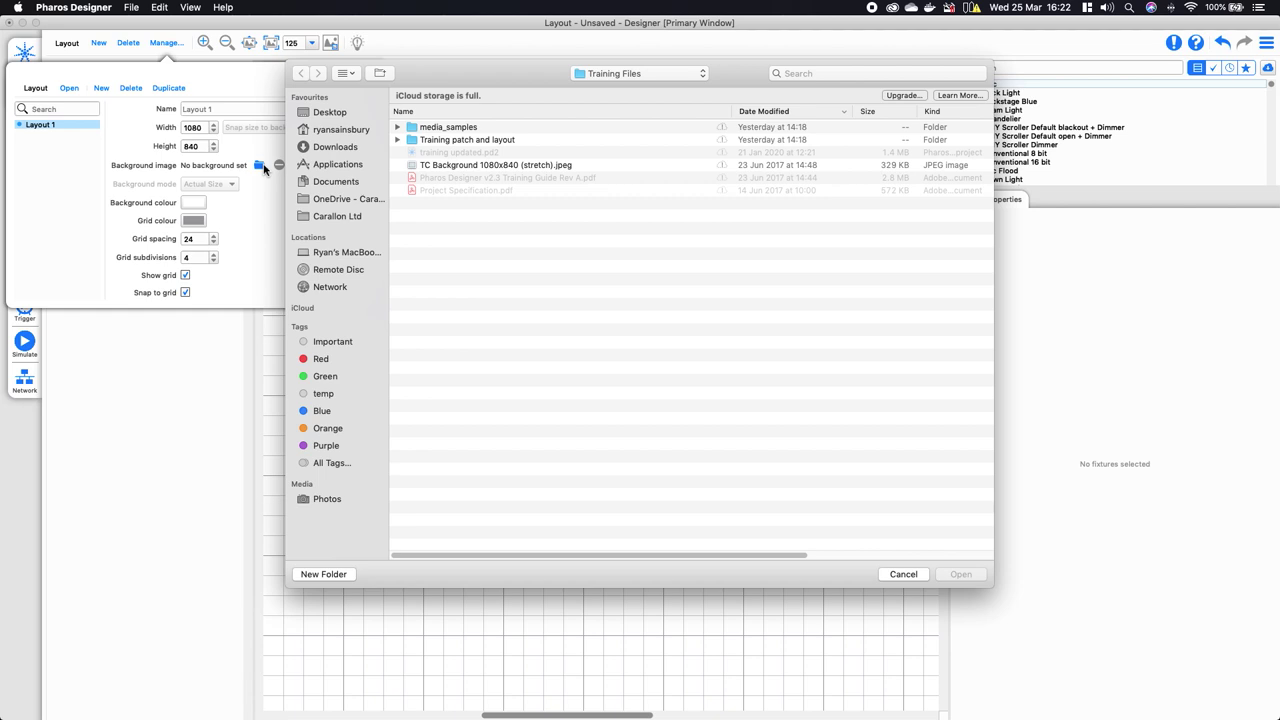
{"action": "left_click", "coordinate": [426, 166]}
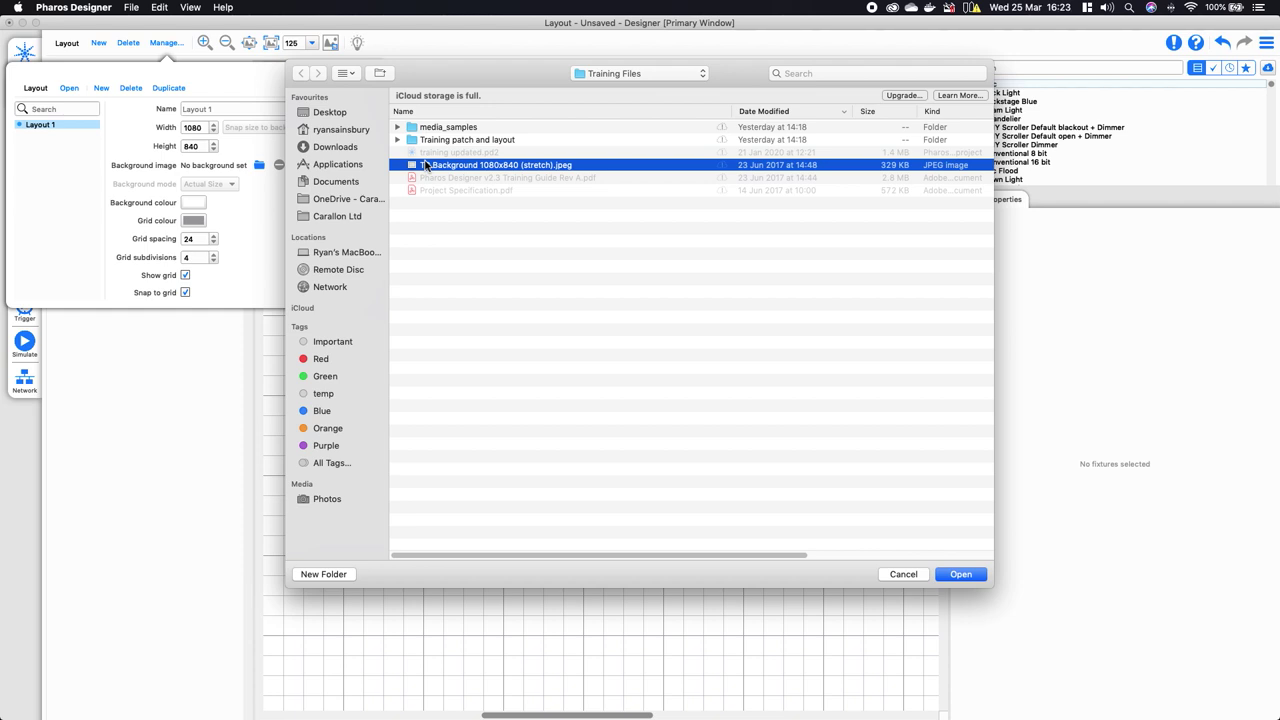
{"action": "left_click", "coordinate": [961, 577]}
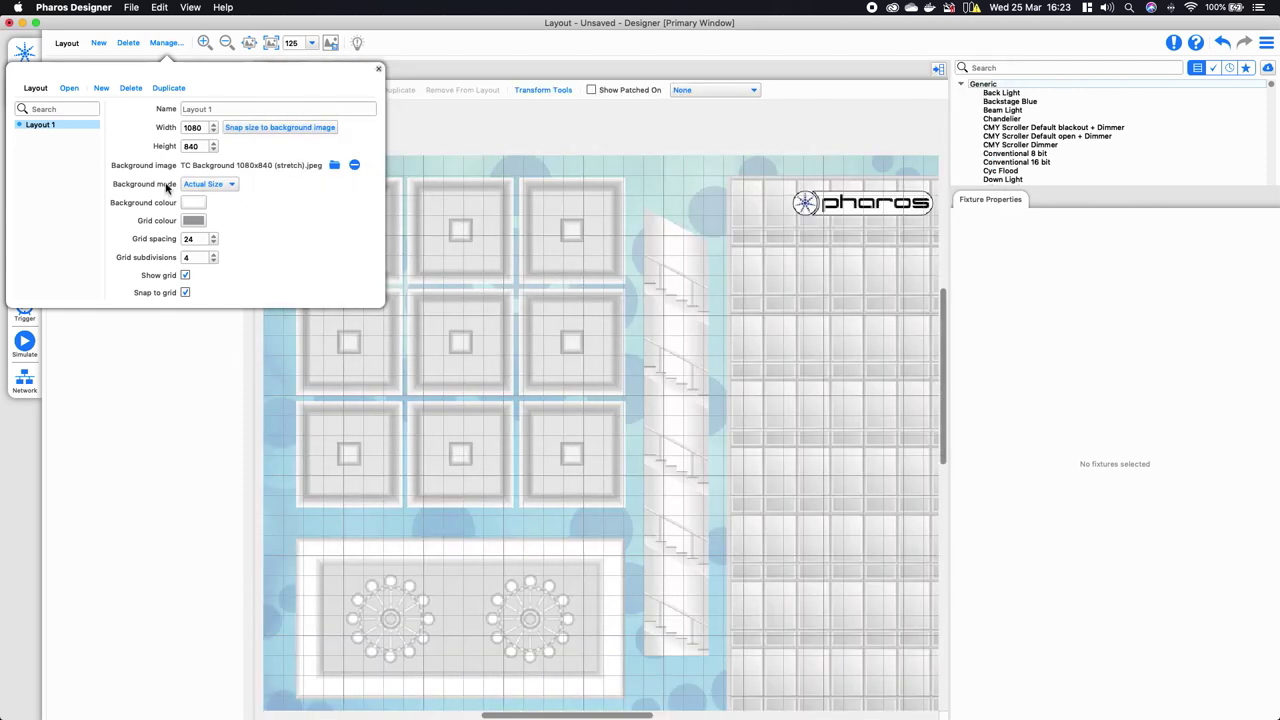
{"action": "left_click", "coordinate": [214, 184]}
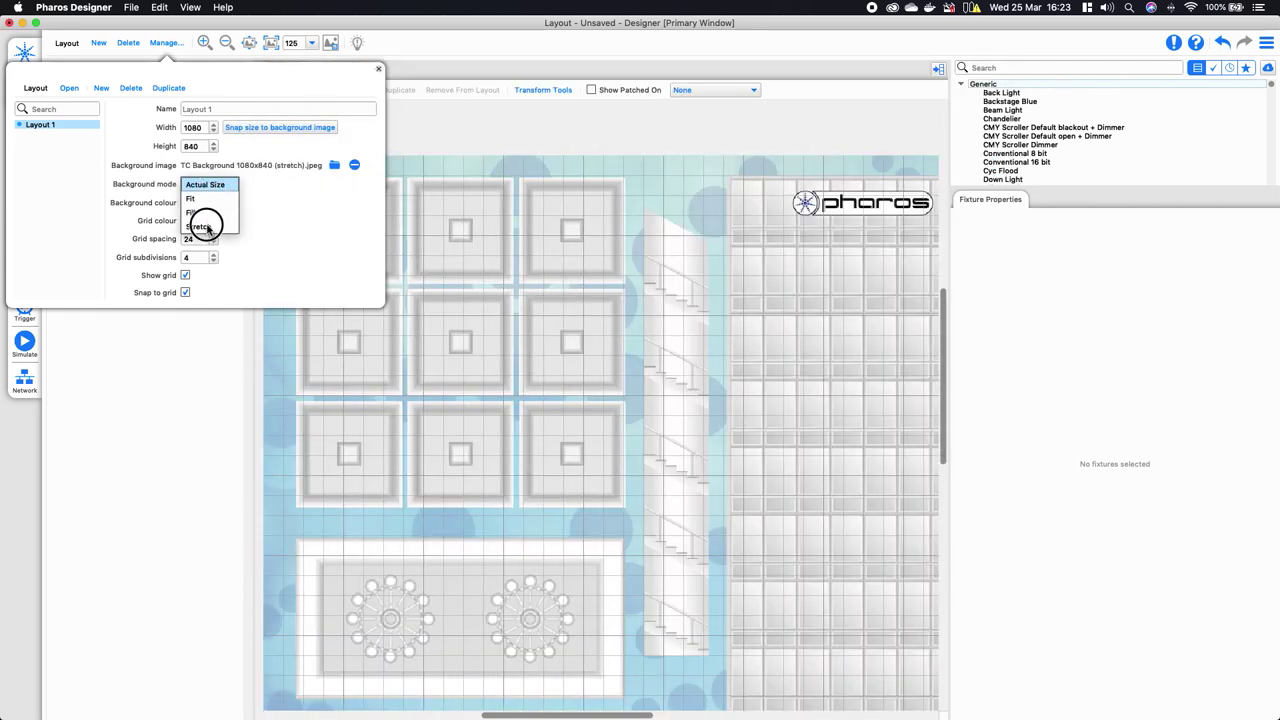
{"action": "left_click", "coordinate": [205, 226]}
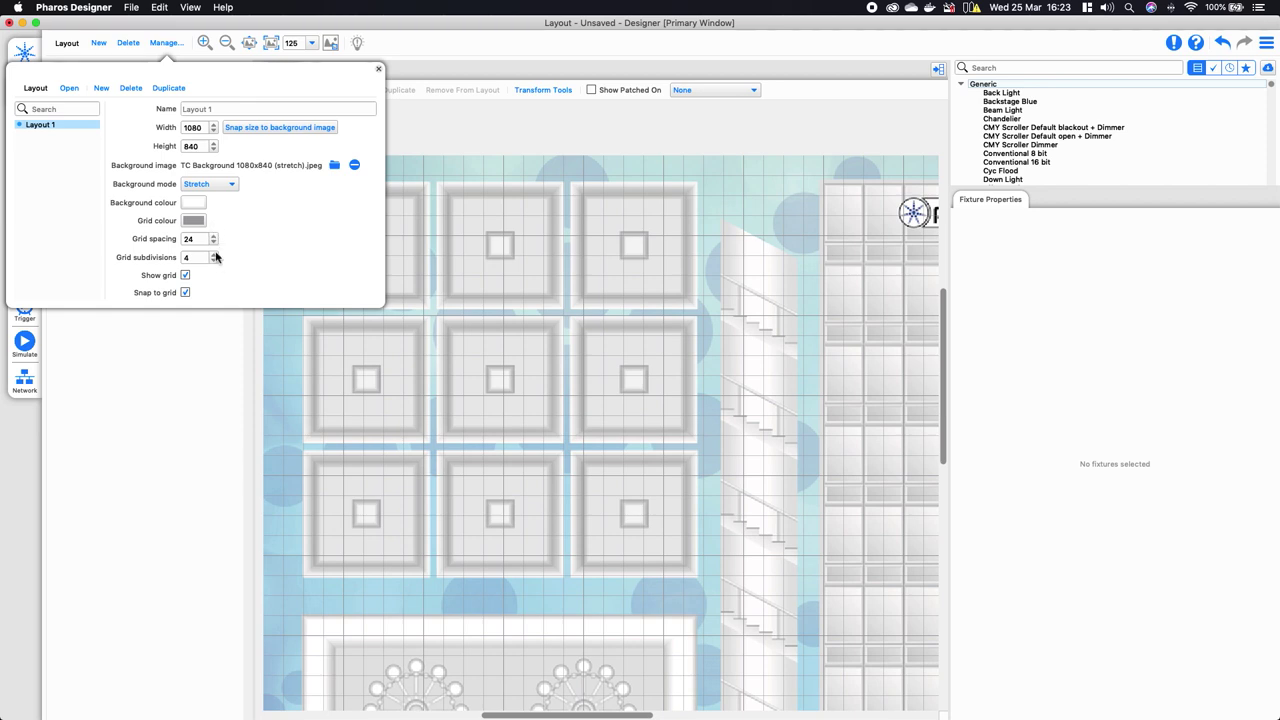
Step: Reduce the layout's grid spacing to 10
{"action": "left_click", "coordinate": [203, 241]}
{"action": "left_click", "coordinate": [190, 257]}
{"action": "left_click", "coordinate": [213, 243]}
{"action": "left_click", "coordinate": [213, 244]}
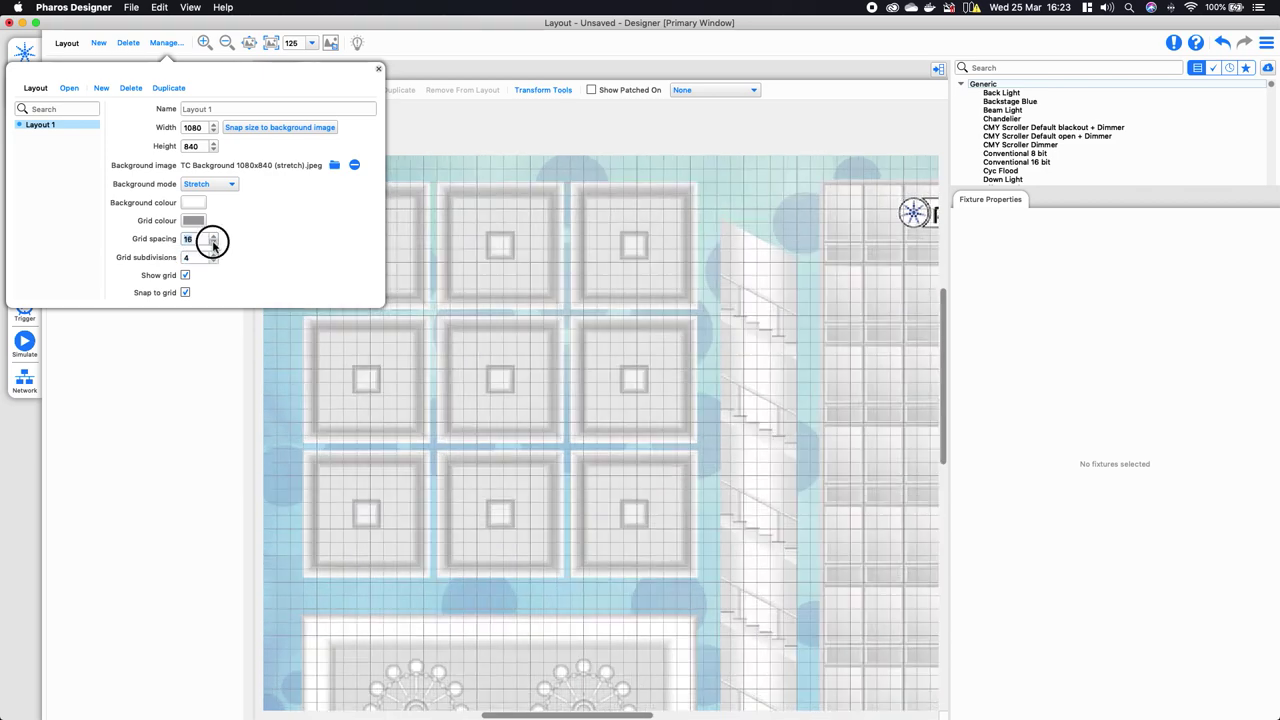
{"action": "left_click", "coordinate": [213, 244]}
{"action": "left_click", "coordinate": [213, 244]}
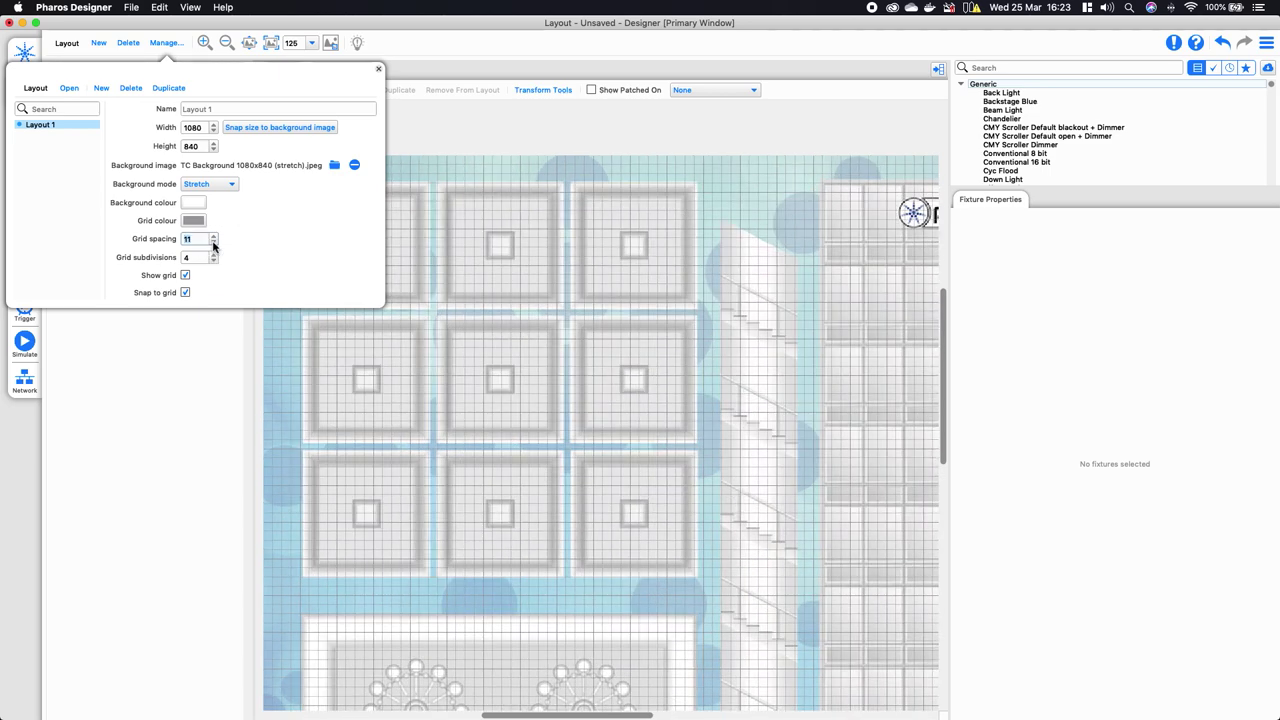
{"action": "left_click", "coordinate": [213, 244]}
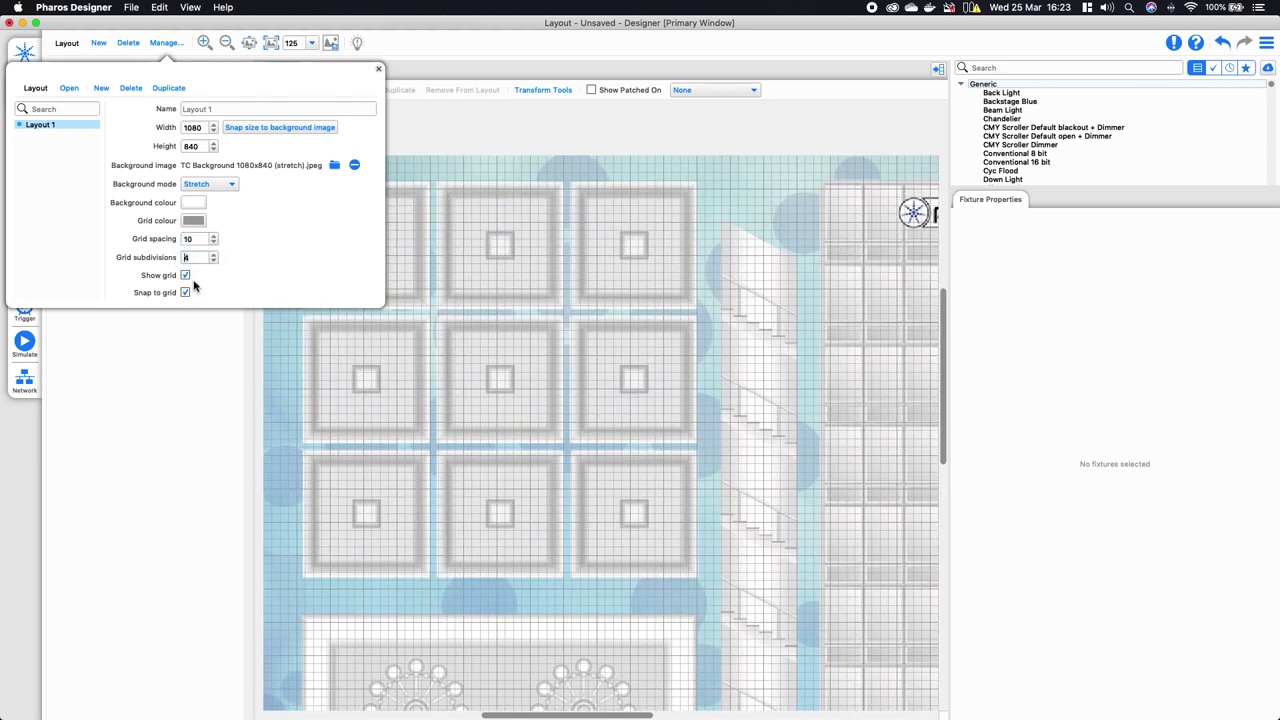
Step: Switch the layout's grid display and snap to grid off and back on
{"action": "left_click", "coordinate": [185, 276]}
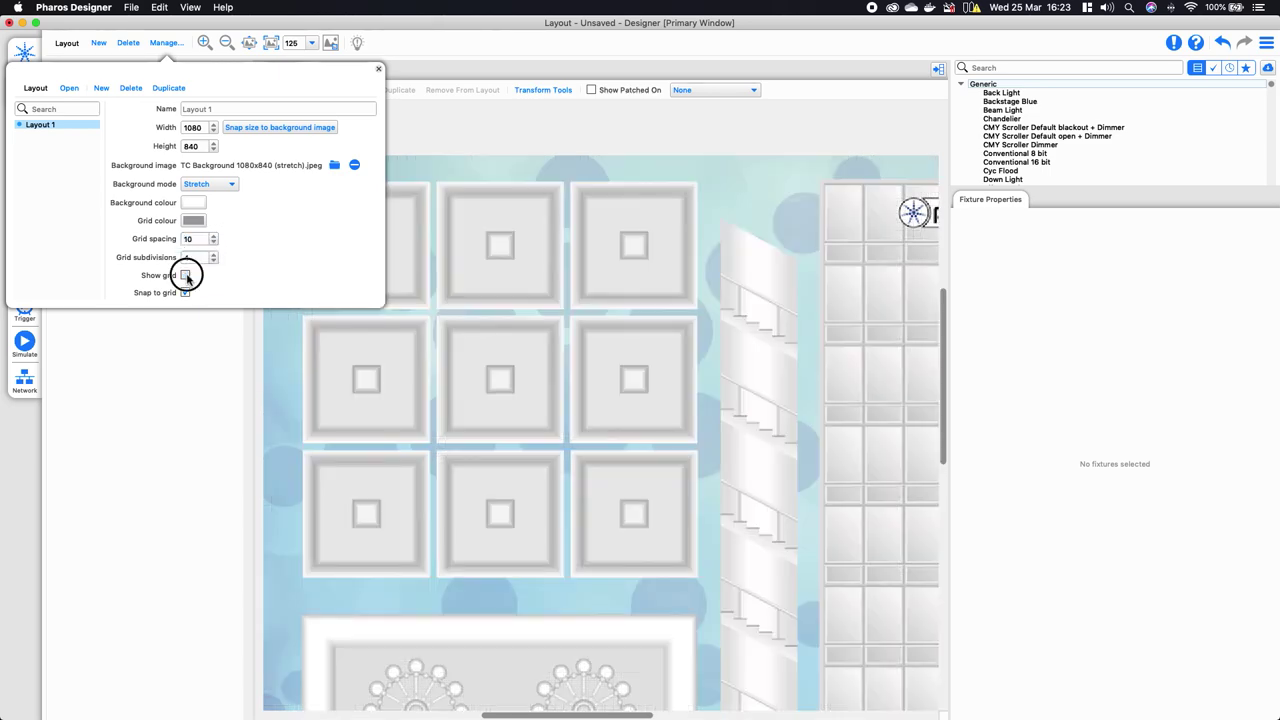
{"action": "left_click", "coordinate": [185, 276]}
{"action": "left_click", "coordinate": [185, 292]}
{"action": "left_click", "coordinate": [185, 292]}
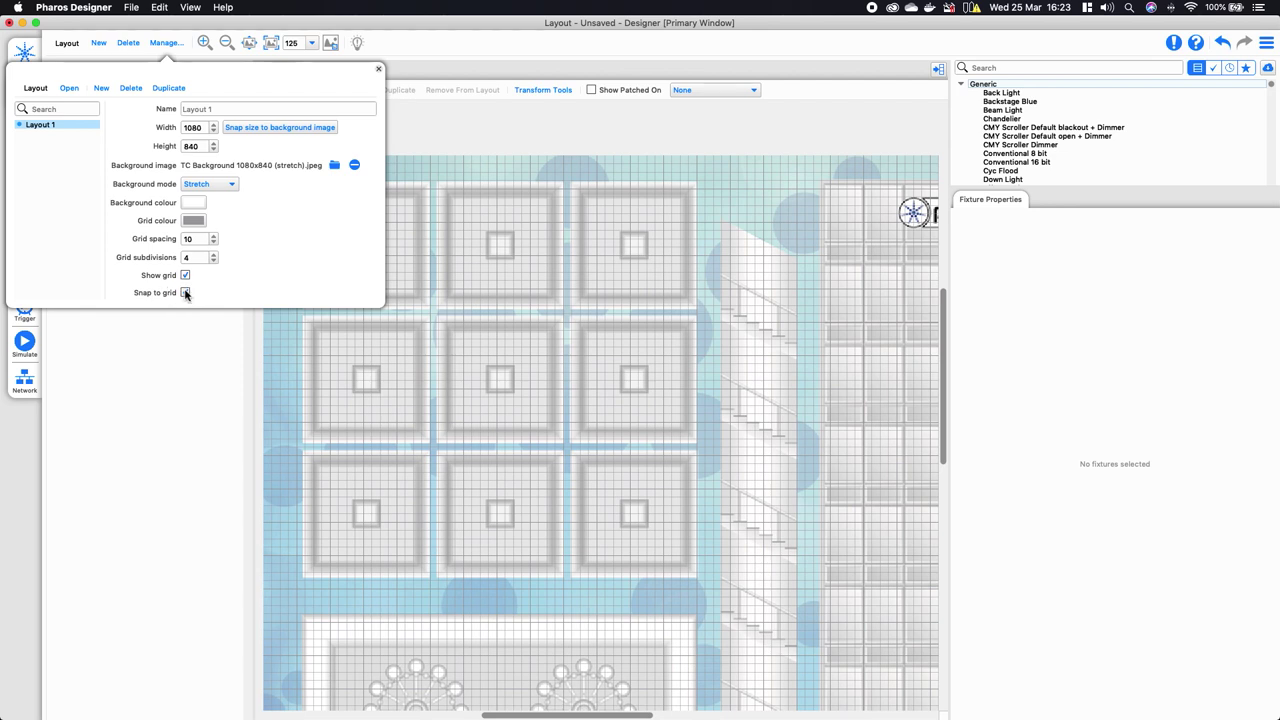
{"action": "left_click", "coordinate": [186, 292]}
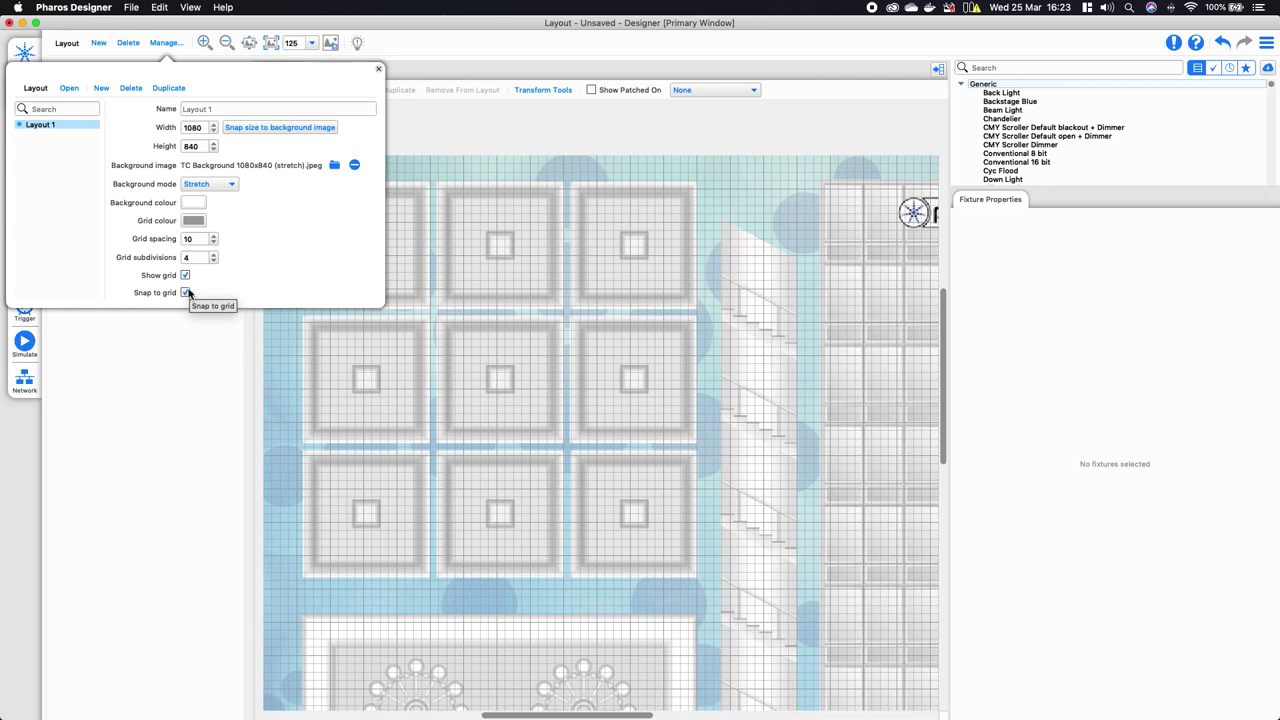
Step: Close the layout settings, try the different zoom levels and fit the whole layout in the view
{"action": "left_click", "coordinate": [472, 488]}
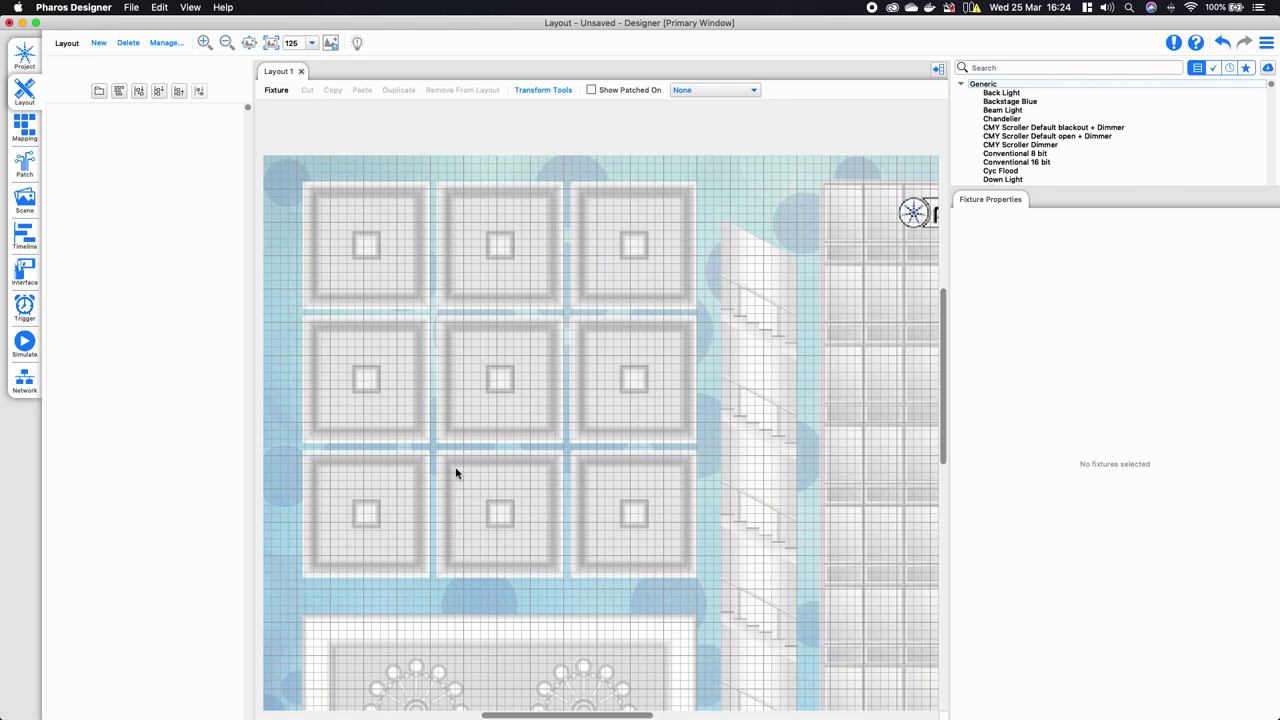
{"action": "left_click", "coordinate": [228, 44]}
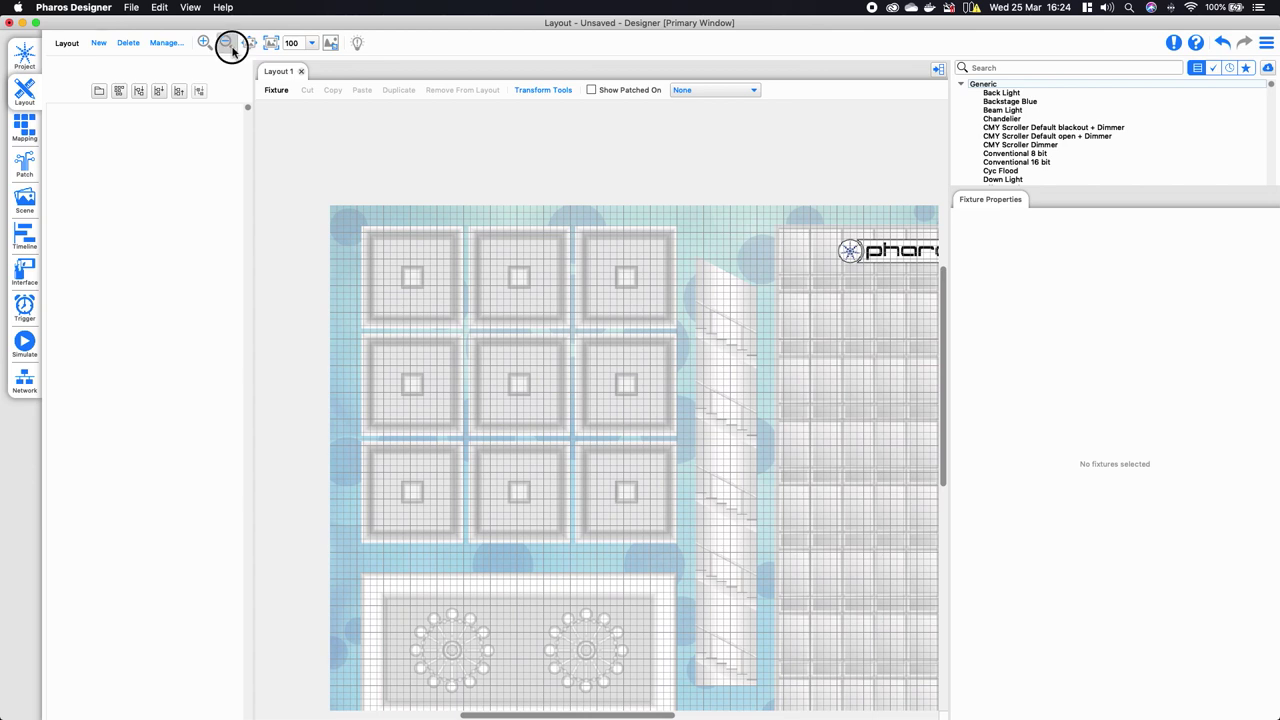
{"action": "left_click", "coordinate": [229, 45]}
{"action": "left_click_drag", "start_coordinate": [697, 714], "coordinate": [716, 712]}
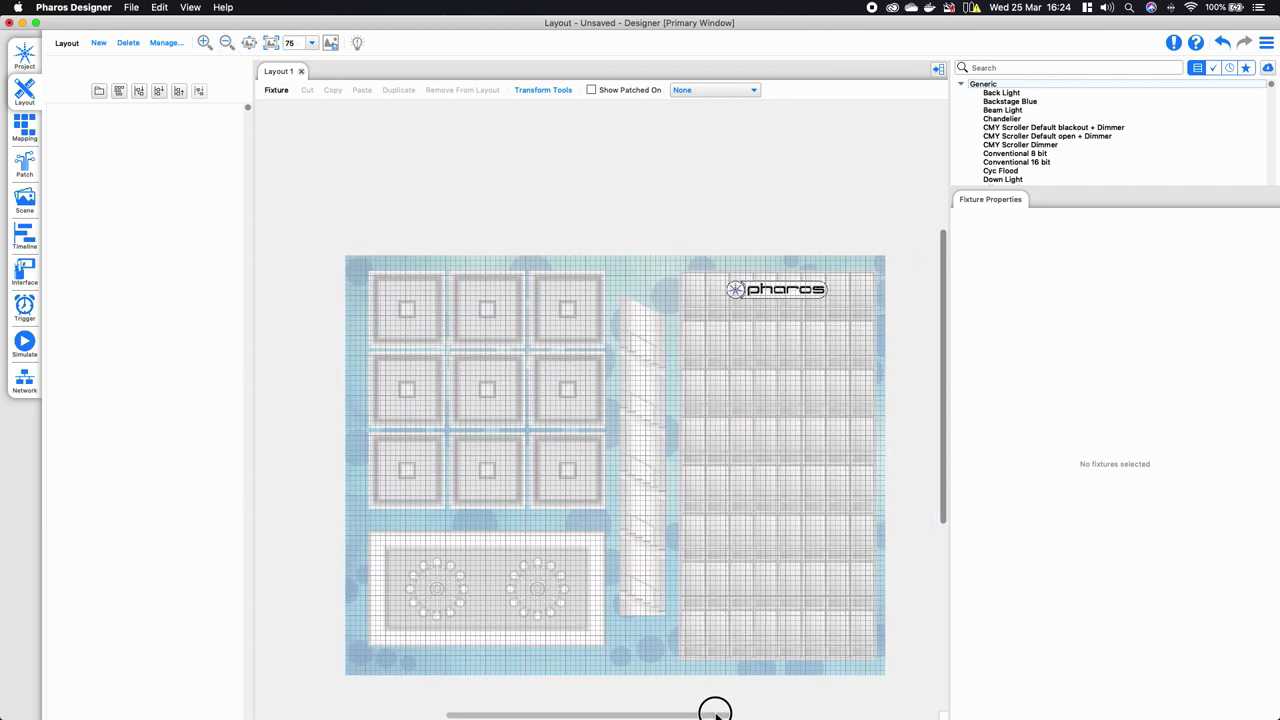
{"action": "scroll", "coordinate": [748, 583], "scroll_direction": "down", "scroll_amount": 3}
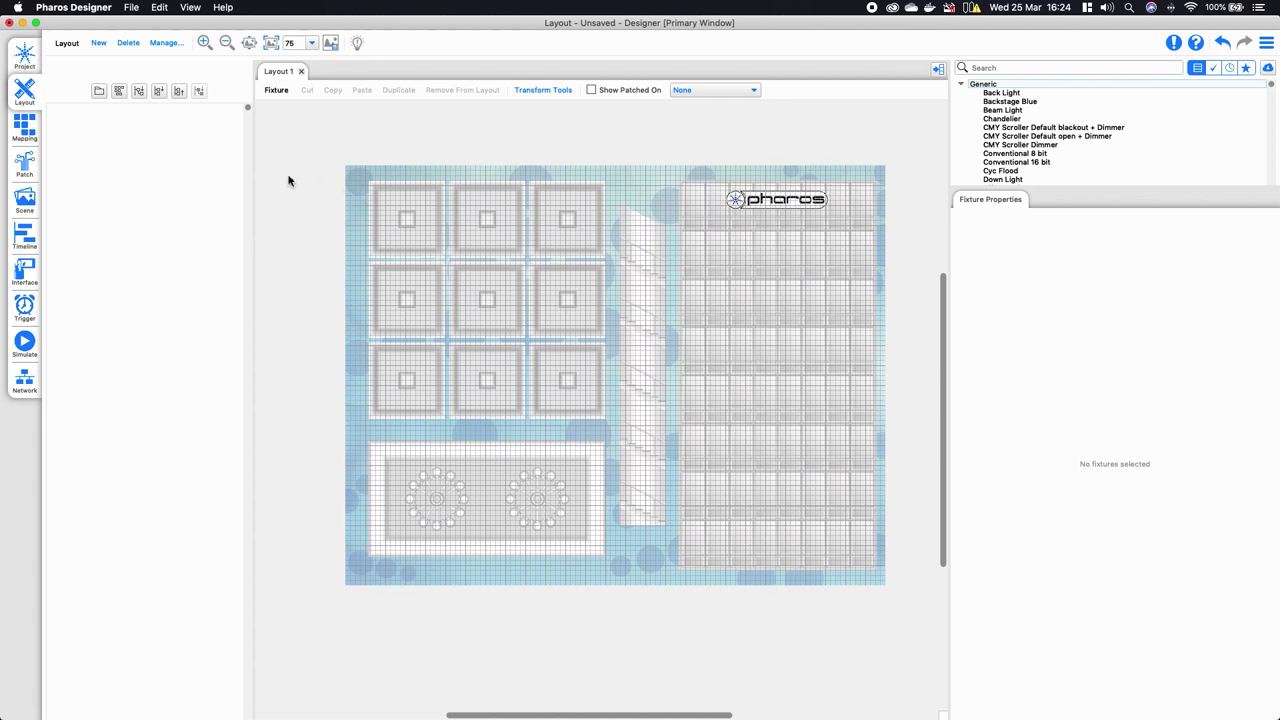
{"action": "left_click", "coordinate": [205, 46]}
{"action": "left_click", "coordinate": [226, 44]}
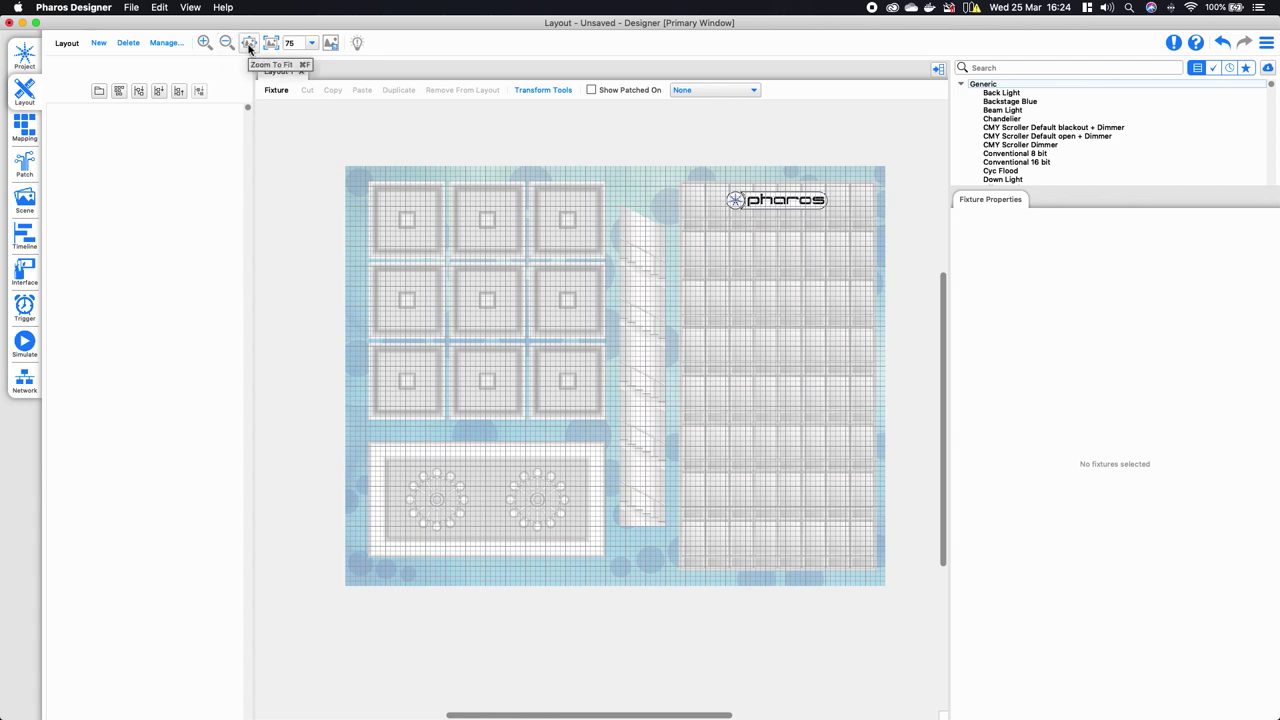
{"action": "left_click", "coordinate": [249, 44]}
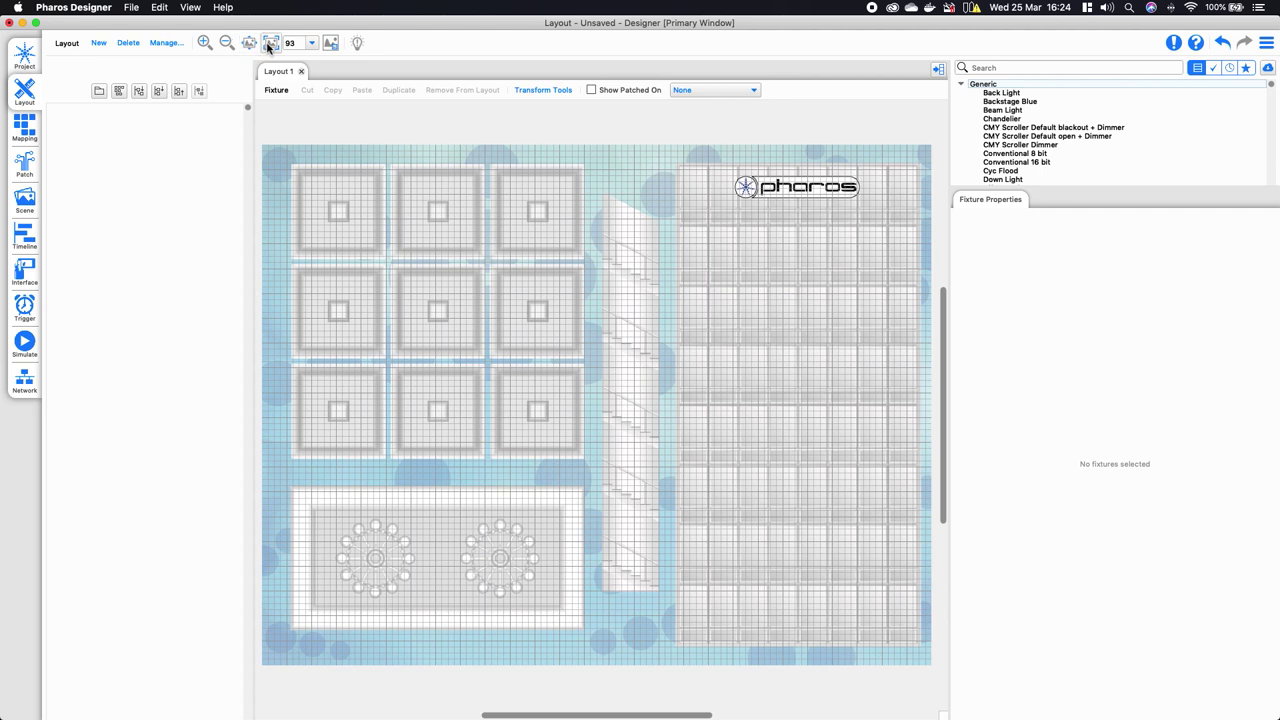
{"action": "left_click", "coordinate": [269, 44]}
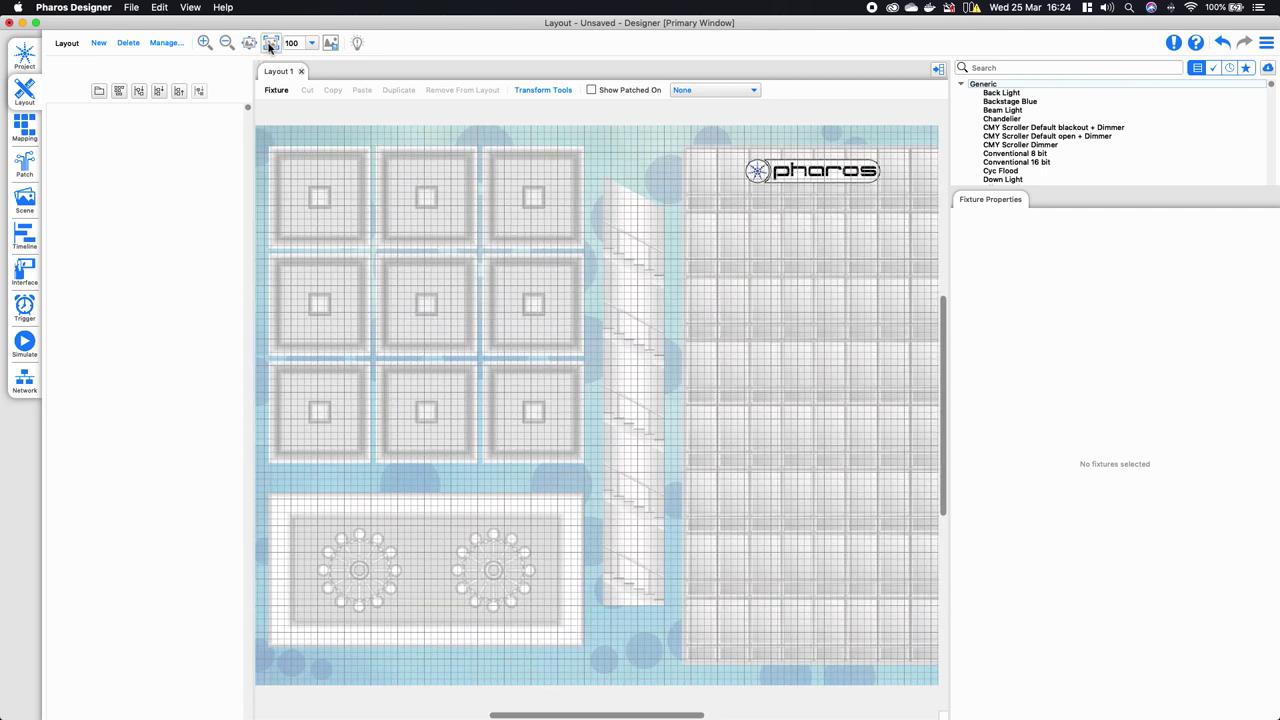
{"action": "left_click", "coordinate": [249, 45]}
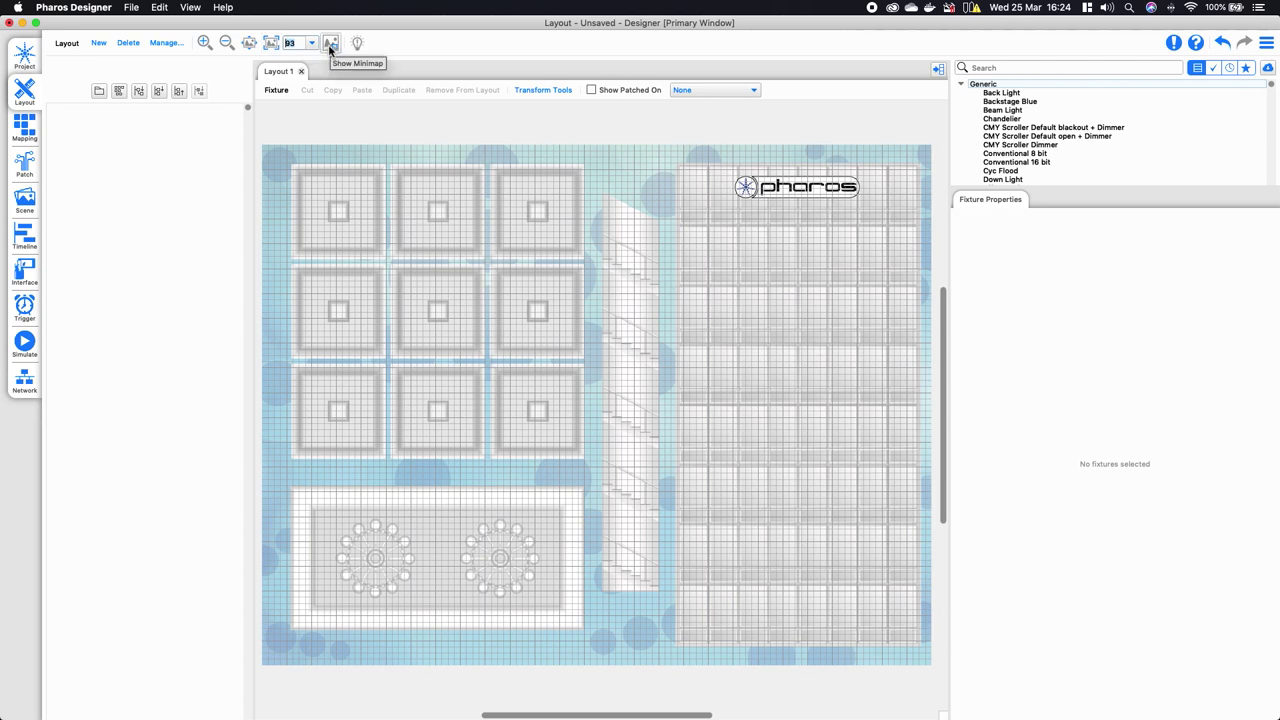
Step: Pan around the layout with the minimap, and restore the fitted view with the minimap hidden
{"action": "left_click", "coordinate": [330, 45]}
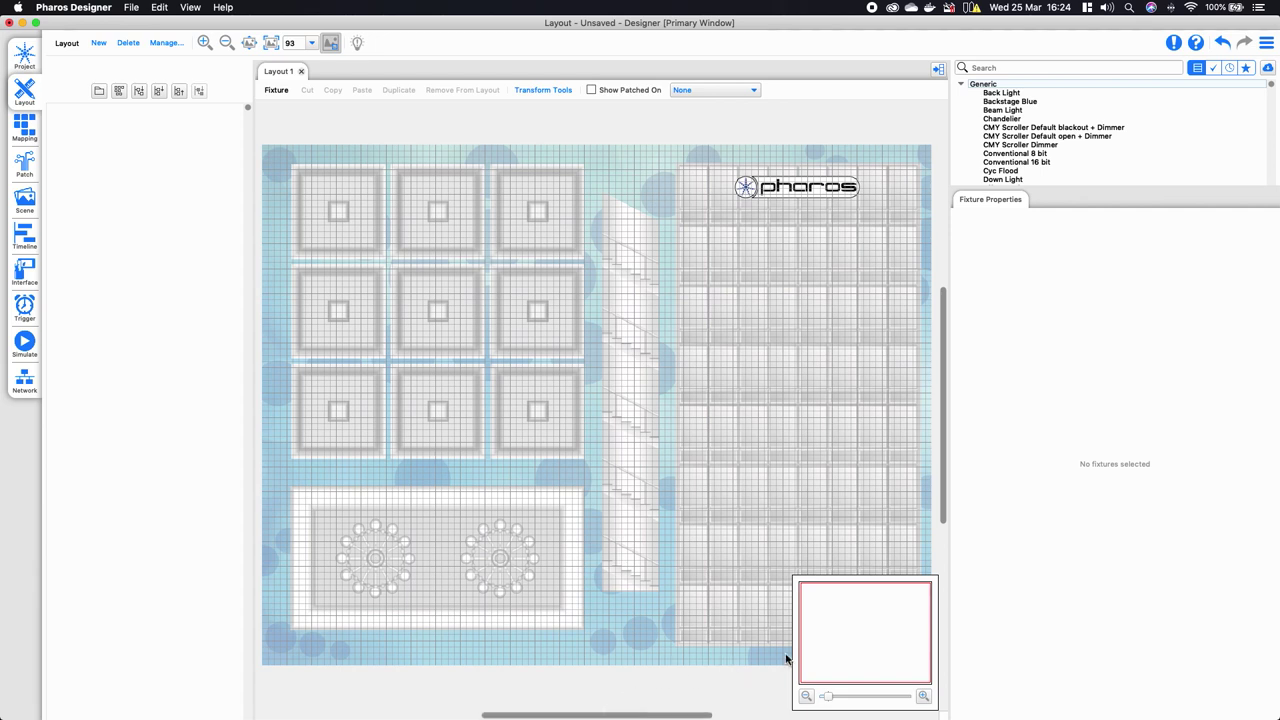
{"action": "left_click", "coordinate": [817, 646]}
{"action": "mouse_move", "coordinate": [817, 646]}
{"action": "left_mouse_down"}
{"action": "mouse_move", "coordinate": [951, 637]}
{"action": "mouse_move", "coordinate": [909, 614]}
{"action": "mouse_move", "coordinate": [909, 686]}
{"action": "mouse_move", "coordinate": [853, 597]}
{"action": "mouse_move", "coordinate": [874, 626]}
{"action": "mouse_move", "coordinate": [831, 646]}
{"action": "mouse_move", "coordinate": [909, 609]}
{"action": "mouse_move", "coordinate": [831, 634]}
{"action": "left_mouse_up"}
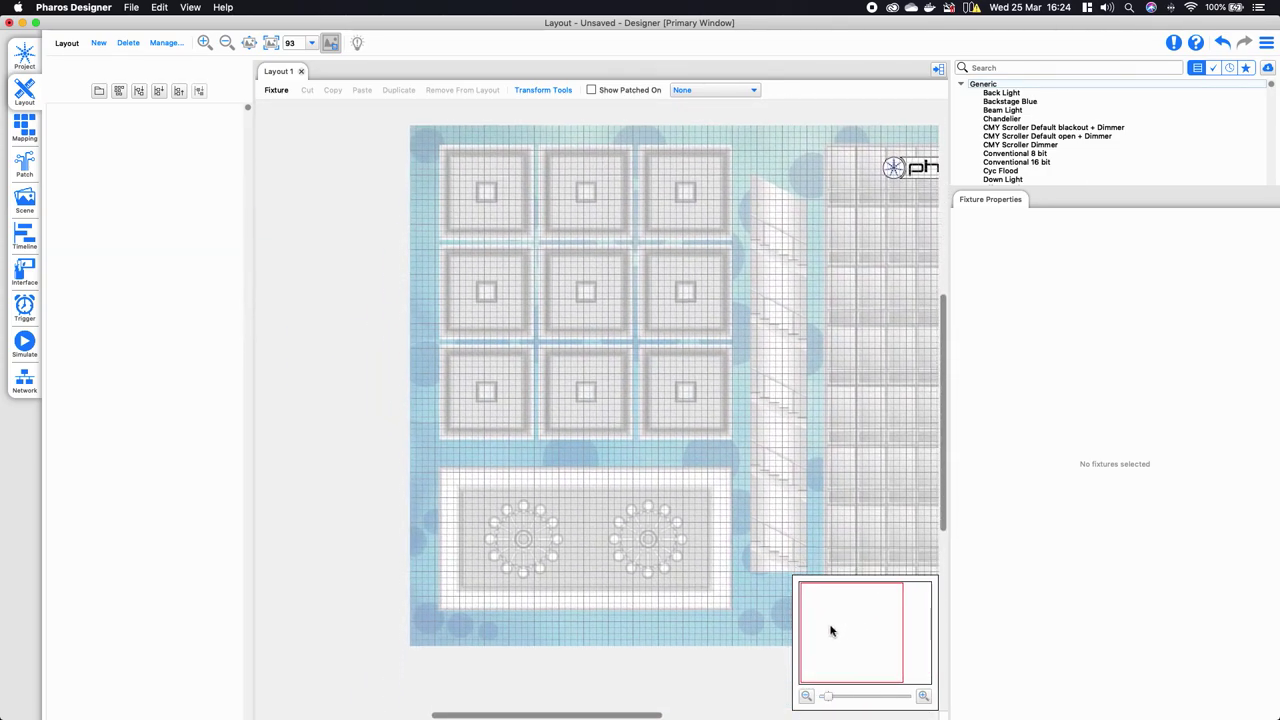
{"action": "left_click", "coordinate": [329, 47]}
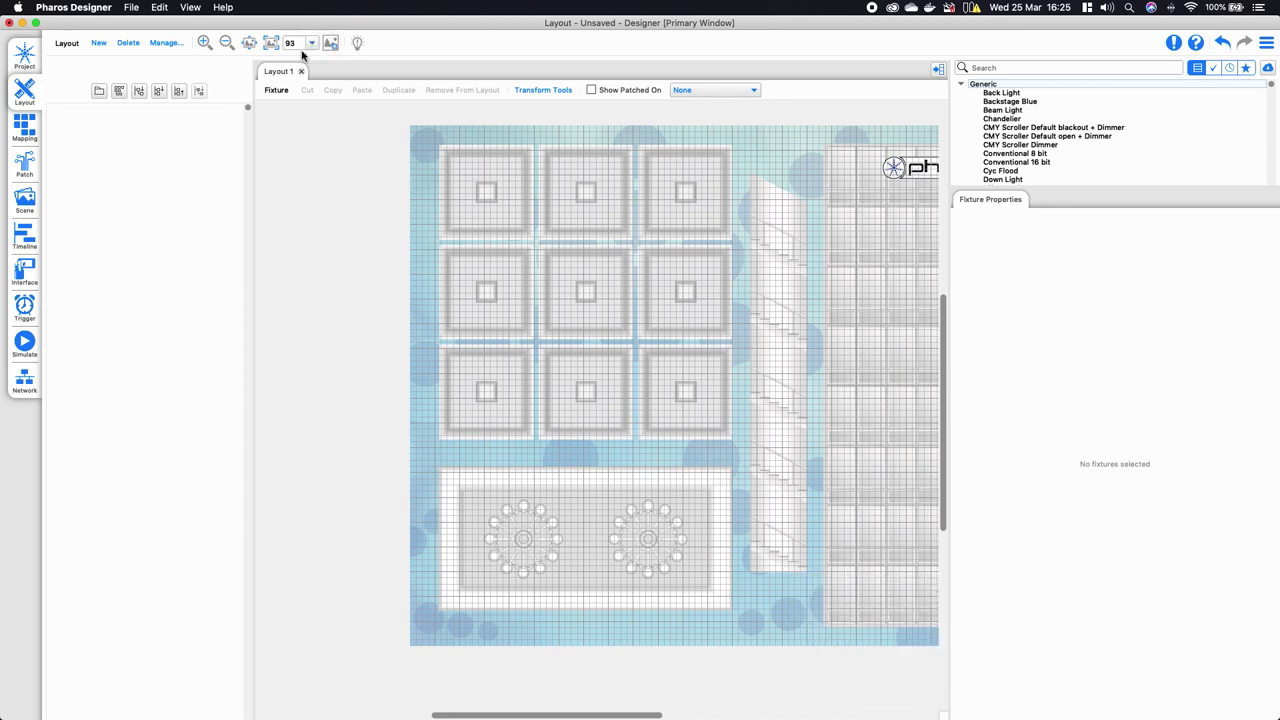
{"action": "left_click", "coordinate": [248, 44]}
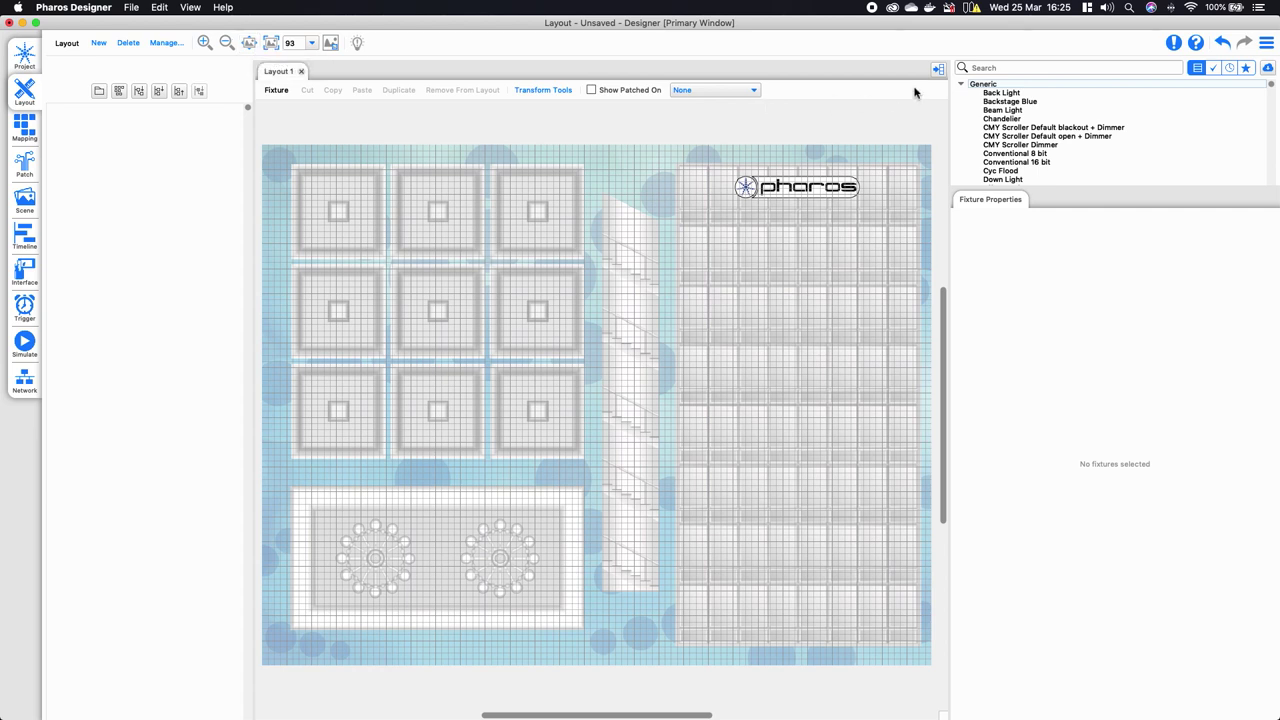
Step: Browse the manufacturers in the fixture library and examine the fixtures listed under Dortron Showtec
{"action": "left_click", "coordinate": [963, 85]}
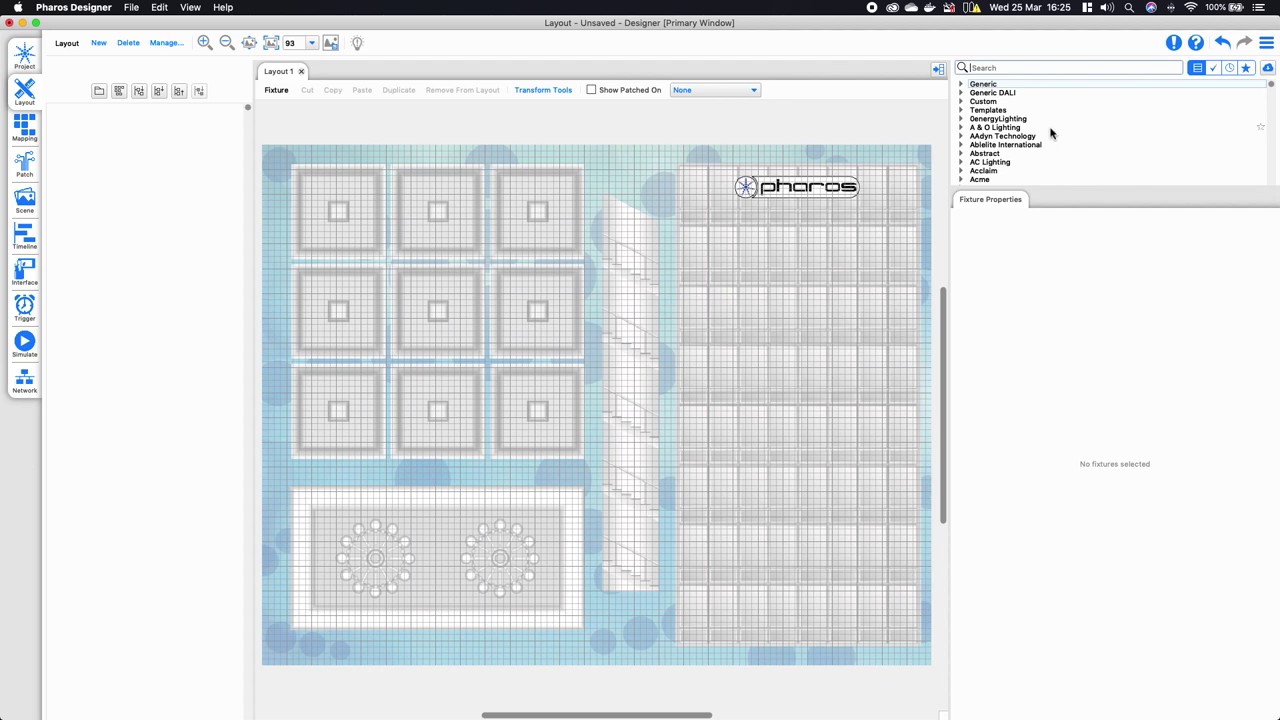
{"action": "scroll", "coordinate": [1050, 145], "scroll_direction": "down", "scroll_amount": 3}
{"action": "scroll", "coordinate": [1049, 149], "scroll_direction": "down", "scroll_amount": 6}
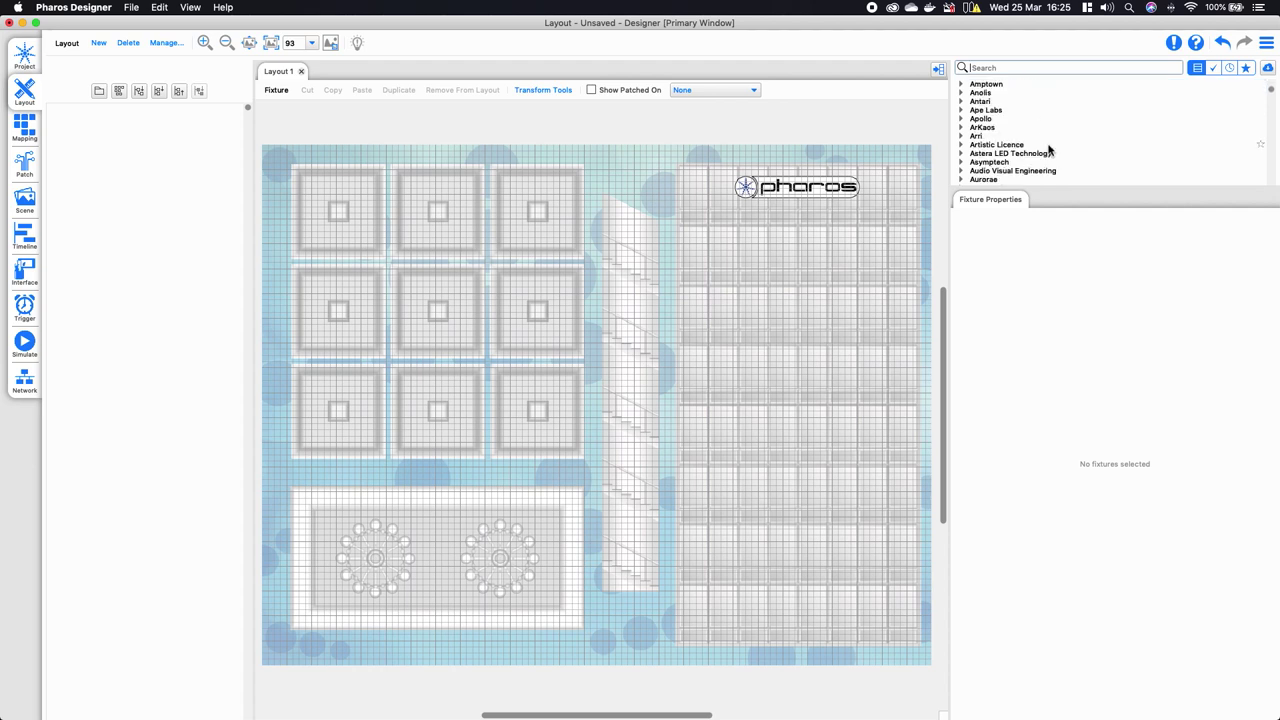
{"action": "scroll", "coordinate": [1049, 149], "scroll_direction": "down", "scroll_amount": 3}
{"action": "scroll", "coordinate": [1047, 148], "scroll_direction": "down", "scroll_amount": 5}
{"action": "scroll", "coordinate": [965, 178], "scroll_direction": "down", "scroll_amount": 2}
{"action": "left_click", "coordinate": [963, 179]}
{"action": "scroll", "coordinate": [1026, 155], "scroll_direction": "down", "scroll_amount": 10}
{"action": "scroll", "coordinate": [1026, 155], "scroll_direction": "up", "scroll_amount": 5}
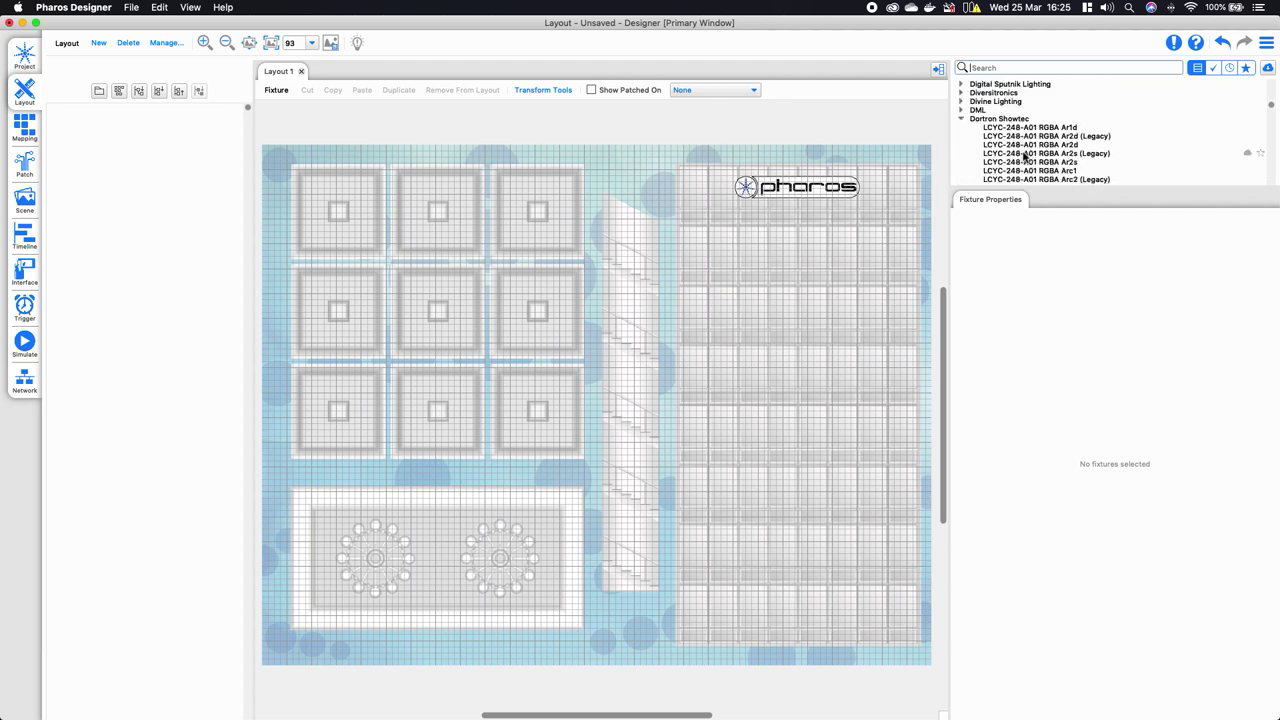
{"action": "scroll", "coordinate": [1024, 155], "scroll_direction": "down", "scroll_amount": 1}
{"action": "scroll", "coordinate": [1024, 155], "scroll_direction": "up", "scroll_amount": 1}
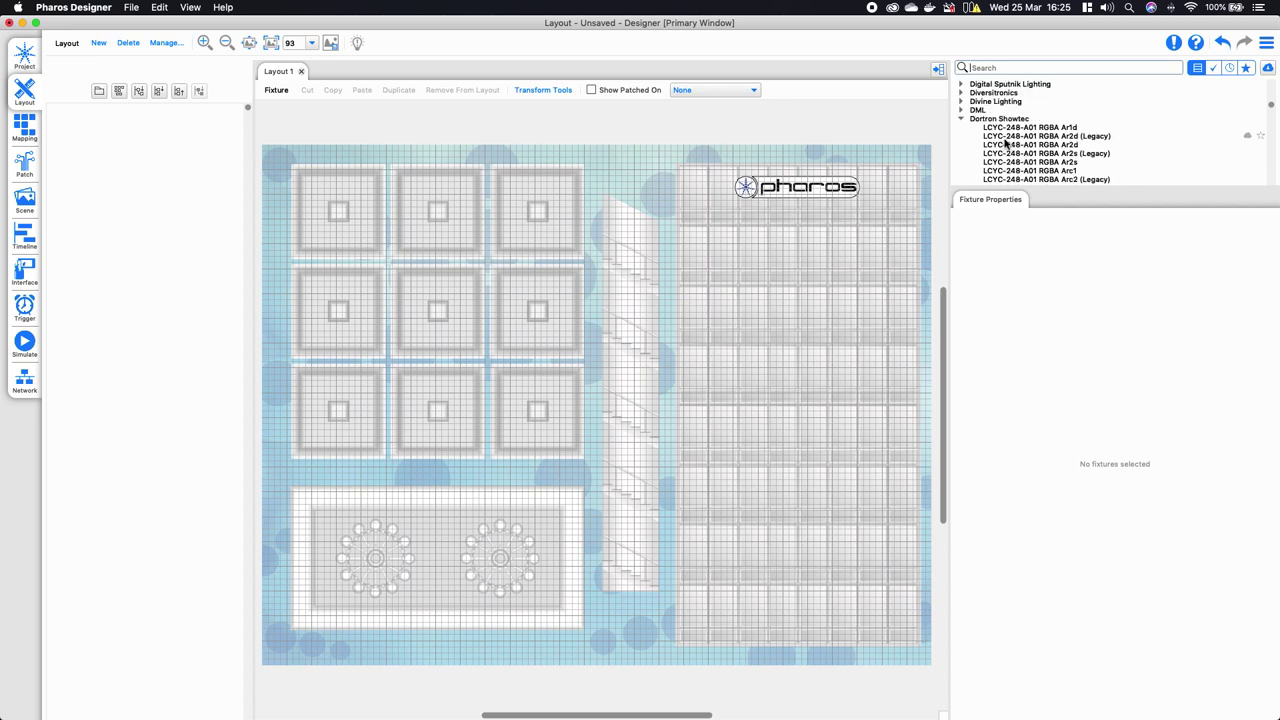
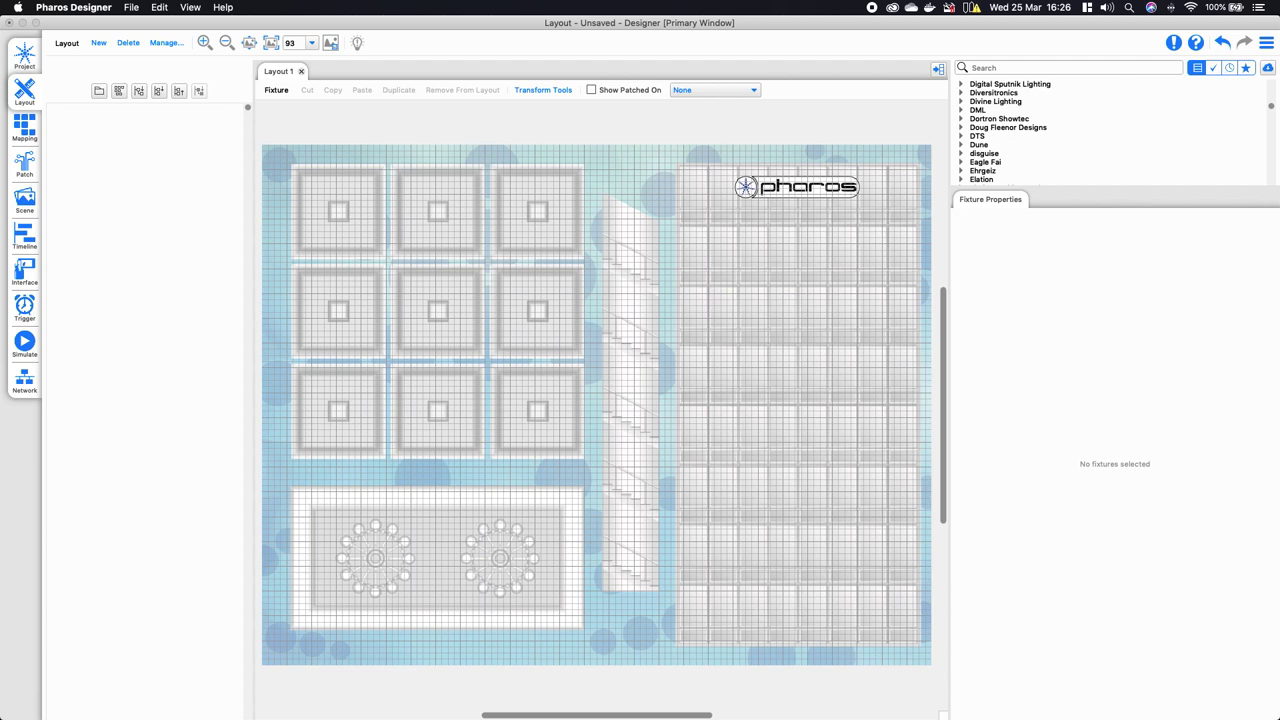
Step: Reposition the Online Fixture Library window and search it for "pharos"
{"action": "left_click_drag", "start_coordinate": [394, 191], "coordinate": [466, 194]}
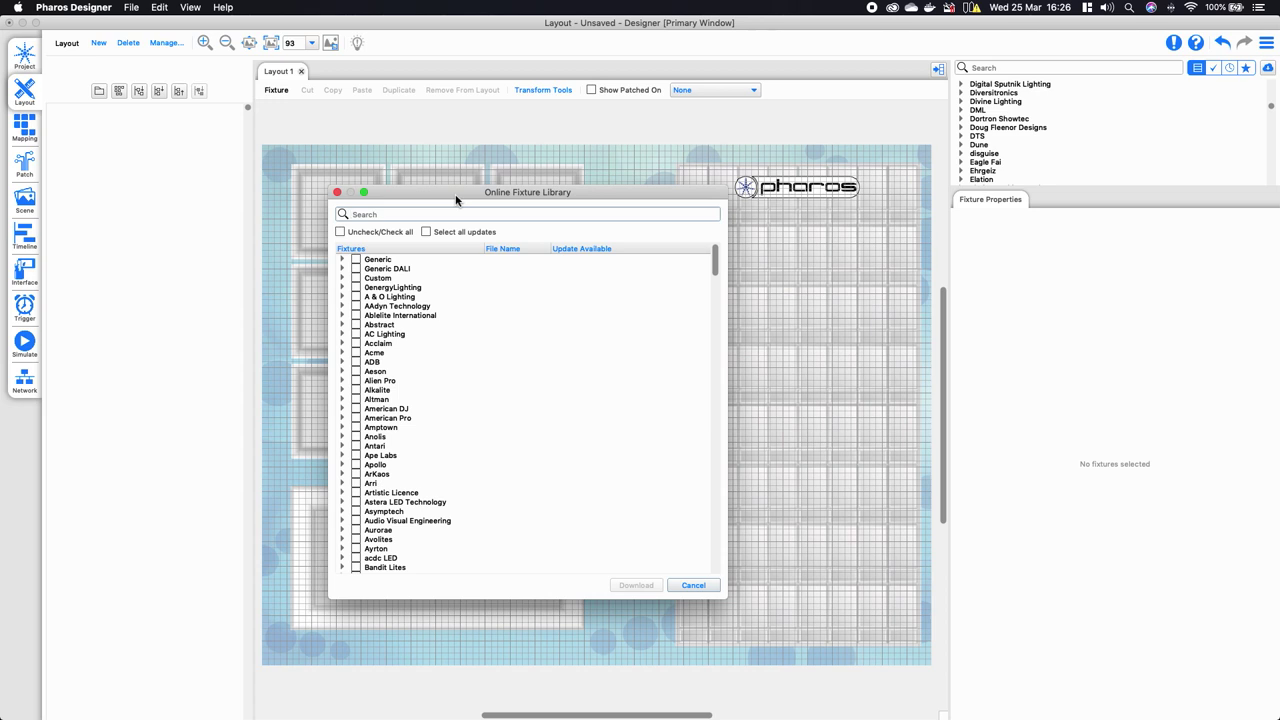
{"action": "type", "text": "pharos"}
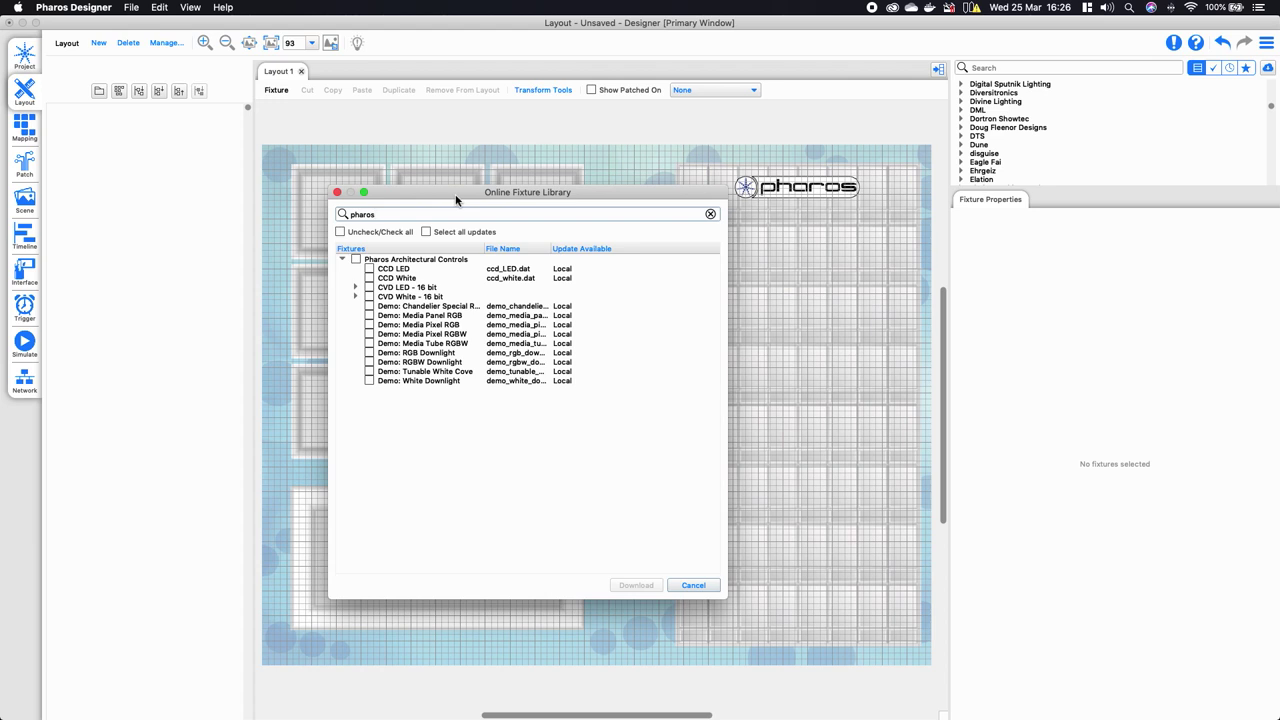
Step: Check all fixtures under Pharos Architectural Controls in the Online Fixture Library and download them
{"action": "left_click", "coordinate": [357, 260]}
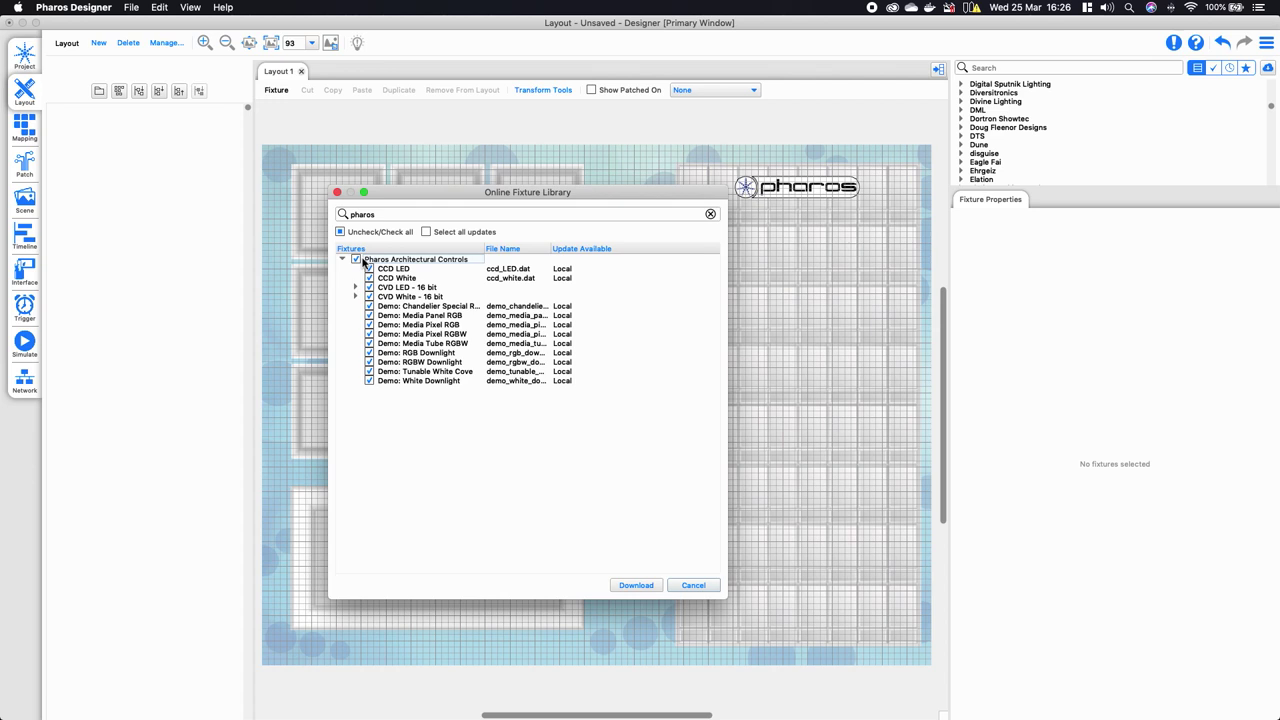
{"action": "left_click", "coordinate": [640, 585]}
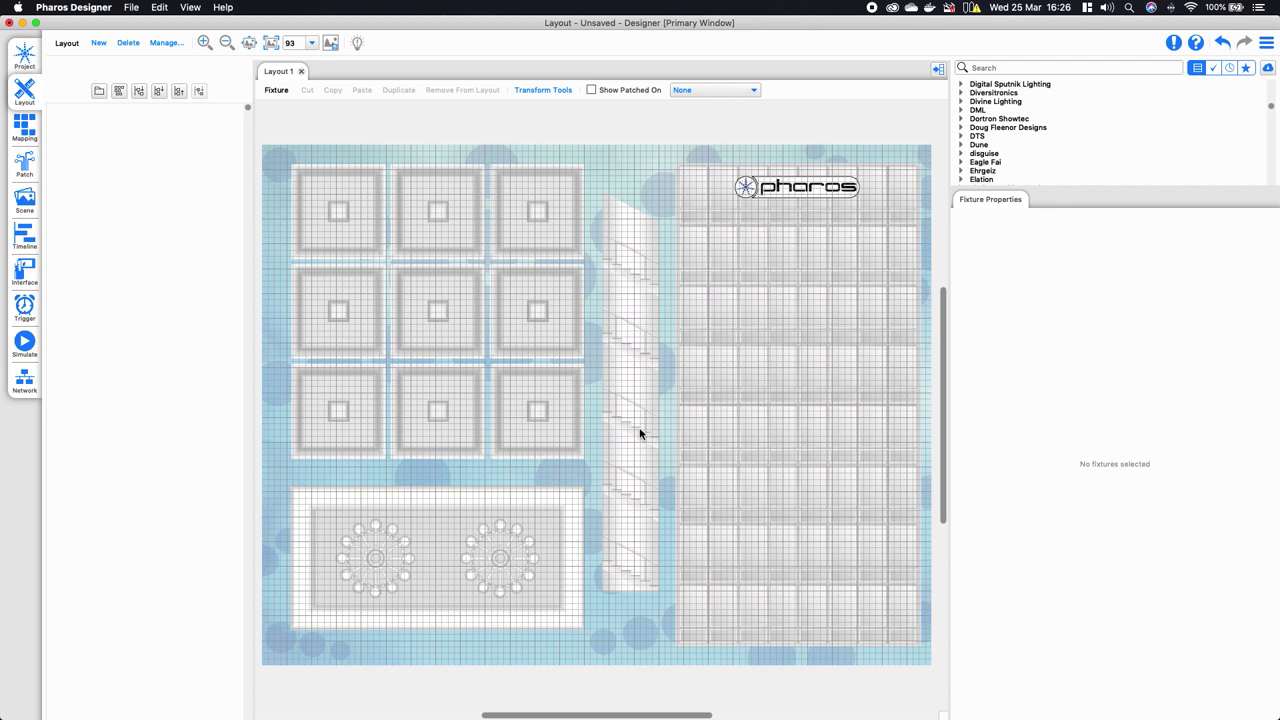
Step: Search the layout's fixture list for "pharos" and enlarge the list area to fit all the Pharos Architectural Controls fixtures
{"action": "left_click", "coordinate": [999, 68]}
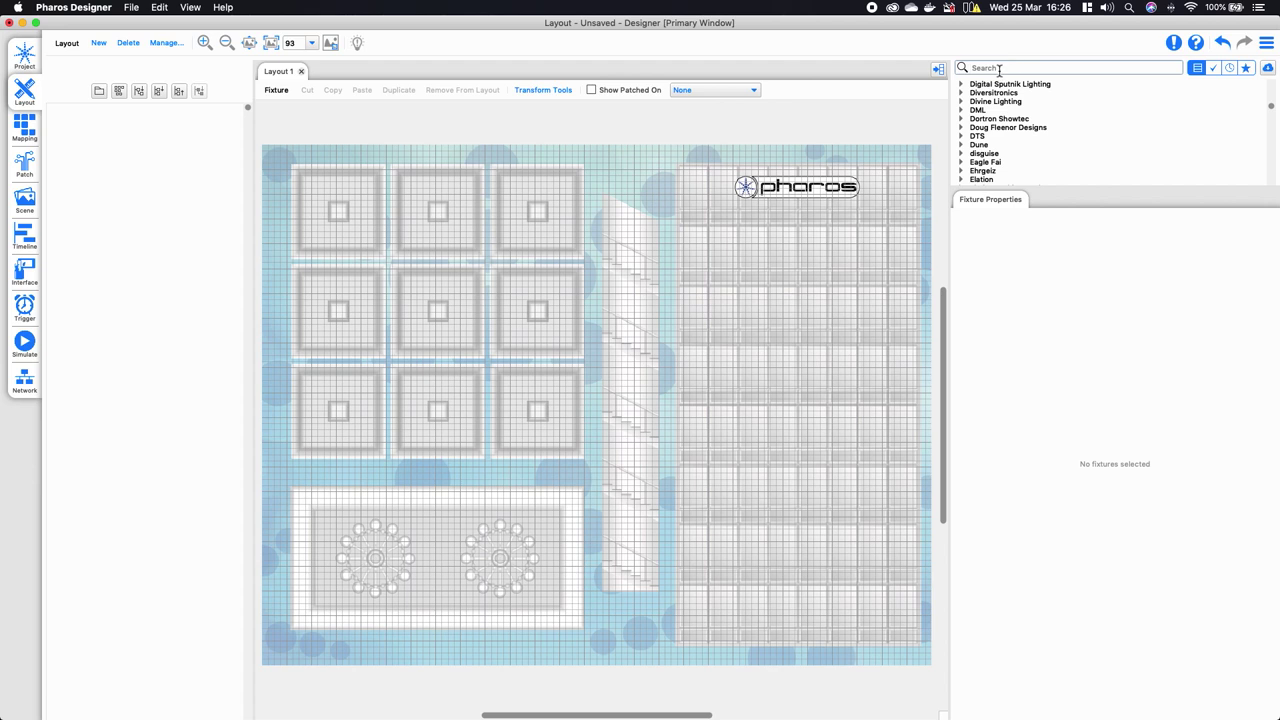
{"action": "type", "text": "pharos"}
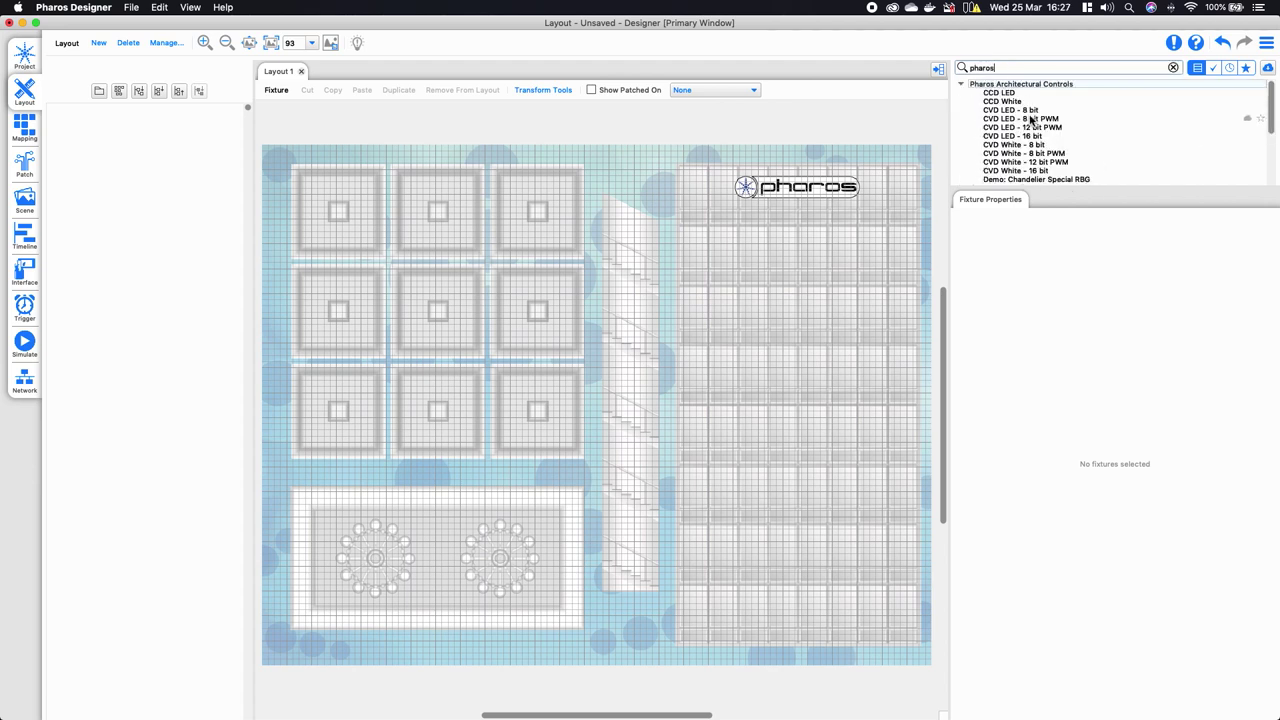
{"action": "scroll", "coordinate": [1030, 128], "scroll_direction": "down", "scroll_amount": 1}
{"action": "scroll", "coordinate": [1030, 128], "scroll_direction": "down", "scroll_amount": 3}
{"action": "scroll", "coordinate": [1030, 128], "scroll_direction": "up", "scroll_amount": 4}
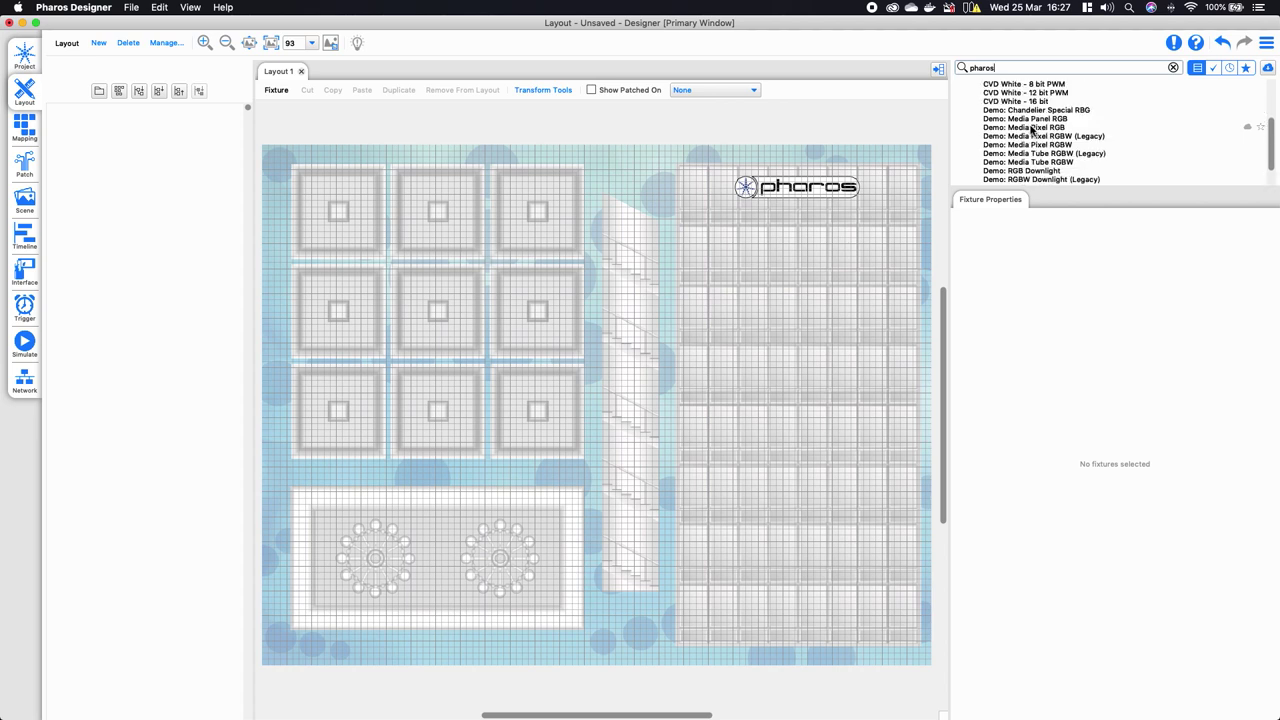
{"action": "left_click_drag", "start_coordinate": [1083, 189], "coordinate": [1066, 432]}
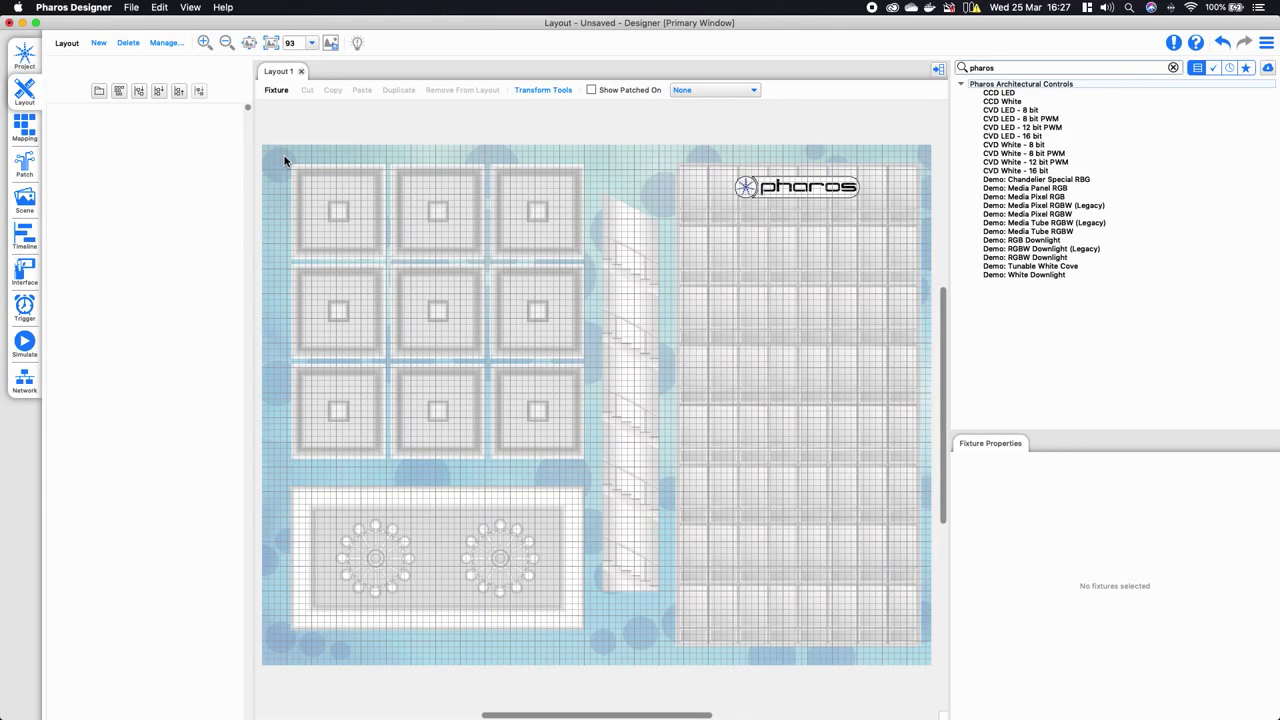
{"action": "left_click_drag", "start_coordinate": [285, 157], "coordinate": [589, 474]}
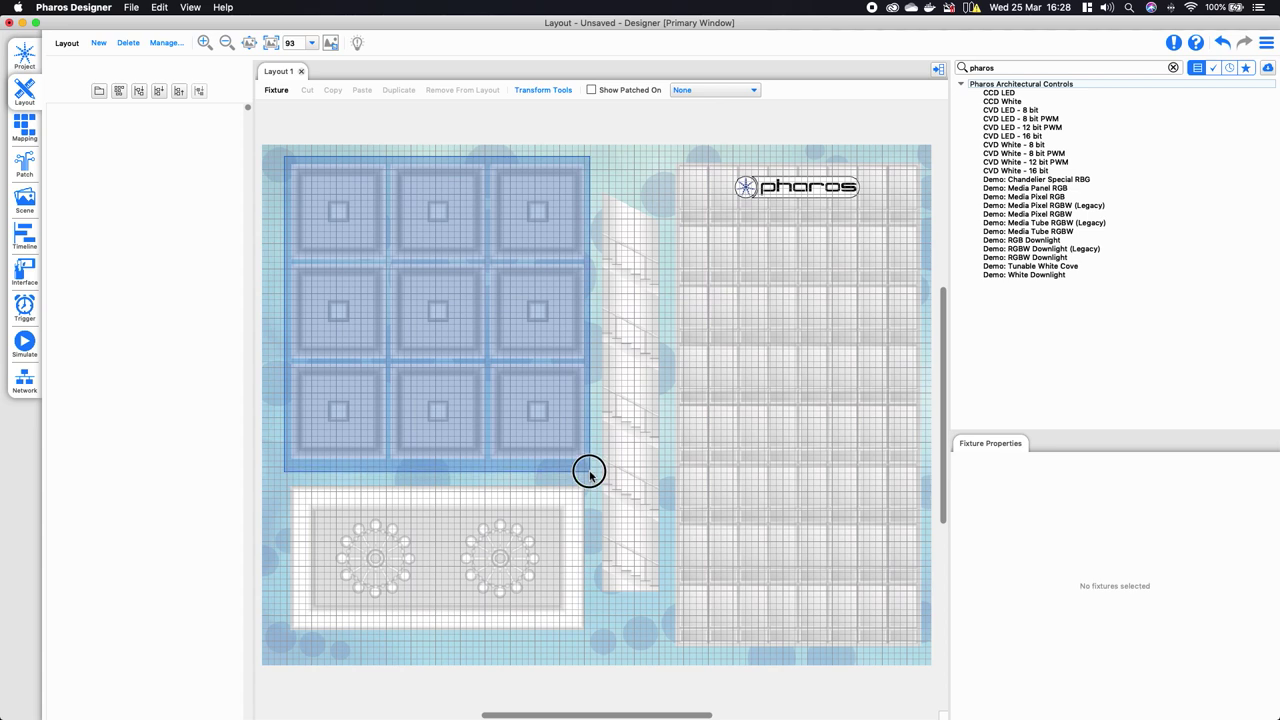
{"action": "left_click_drag", "start_coordinate": [589, 474], "coordinate": [592, 475]}
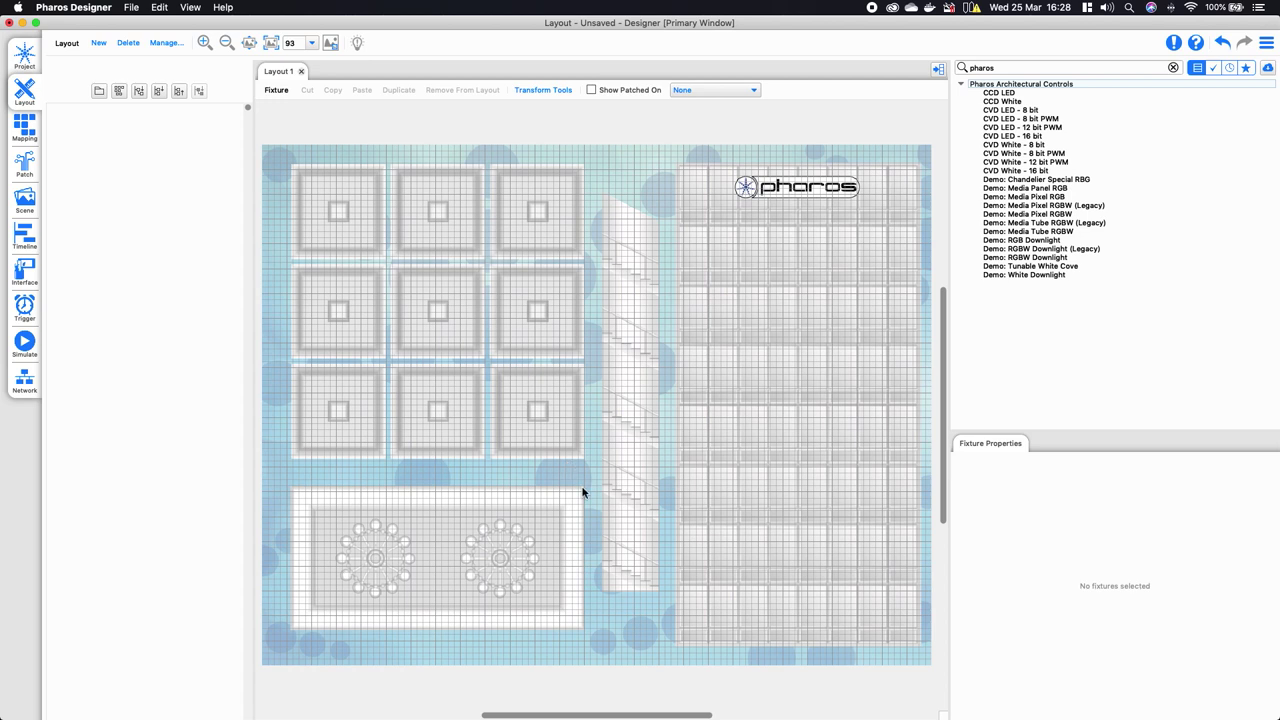
Step: Place a Demo: RGB Downlight in the first of the nine squares at X 80, Y 60, and enlarge the fixture properties area
{"action": "left_click", "coordinate": [992, 242]}
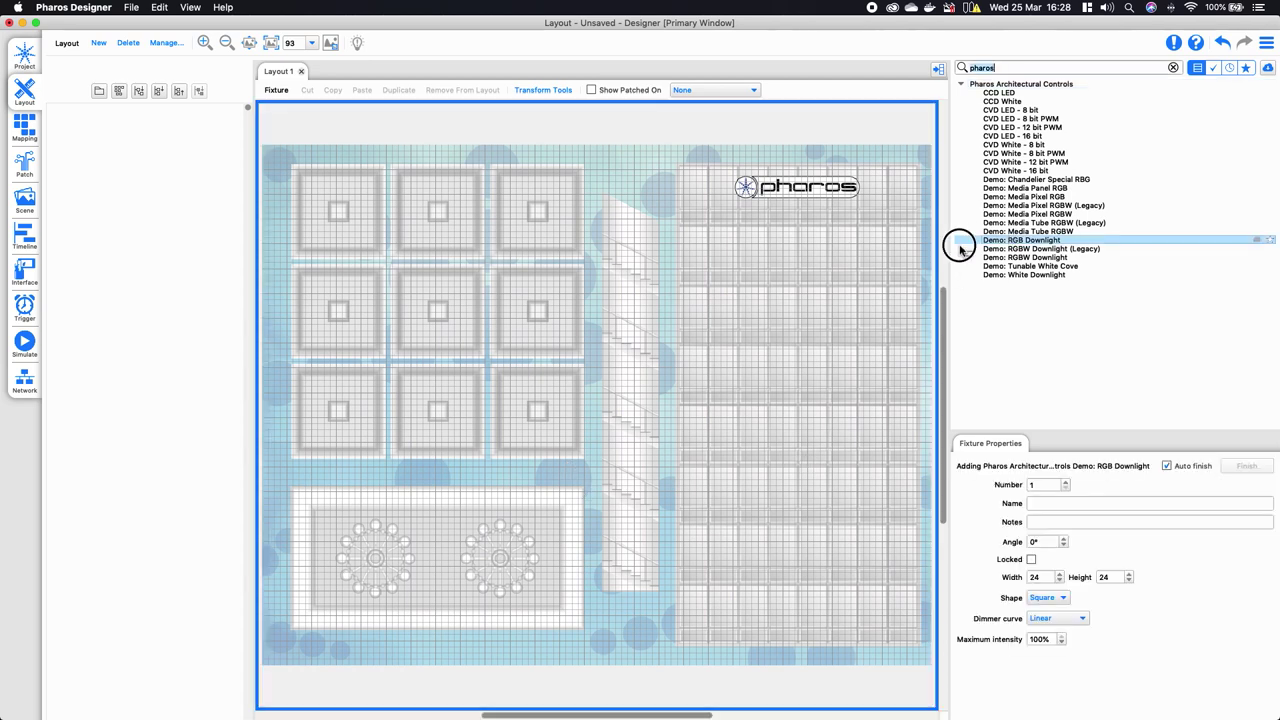
{"action": "left_click", "coordinate": [312, 183]}
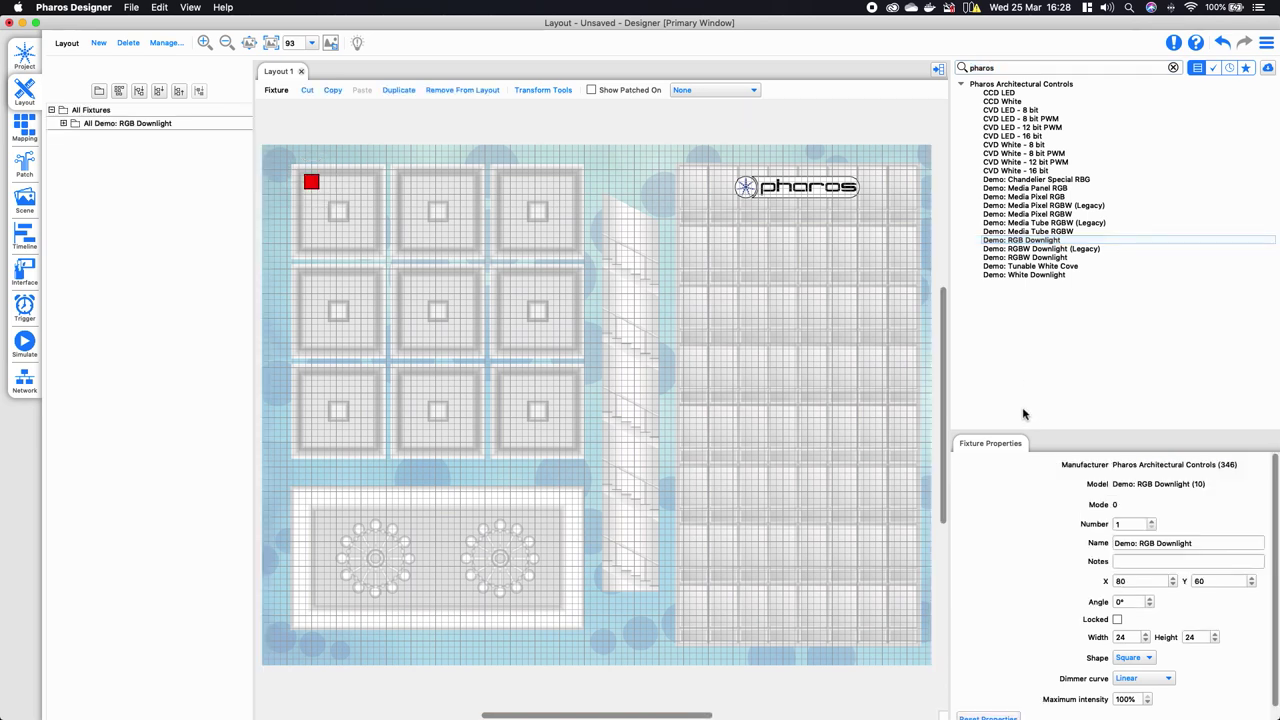
{"action": "left_click_drag", "start_coordinate": [1034, 428], "coordinate": [1048, 310]}
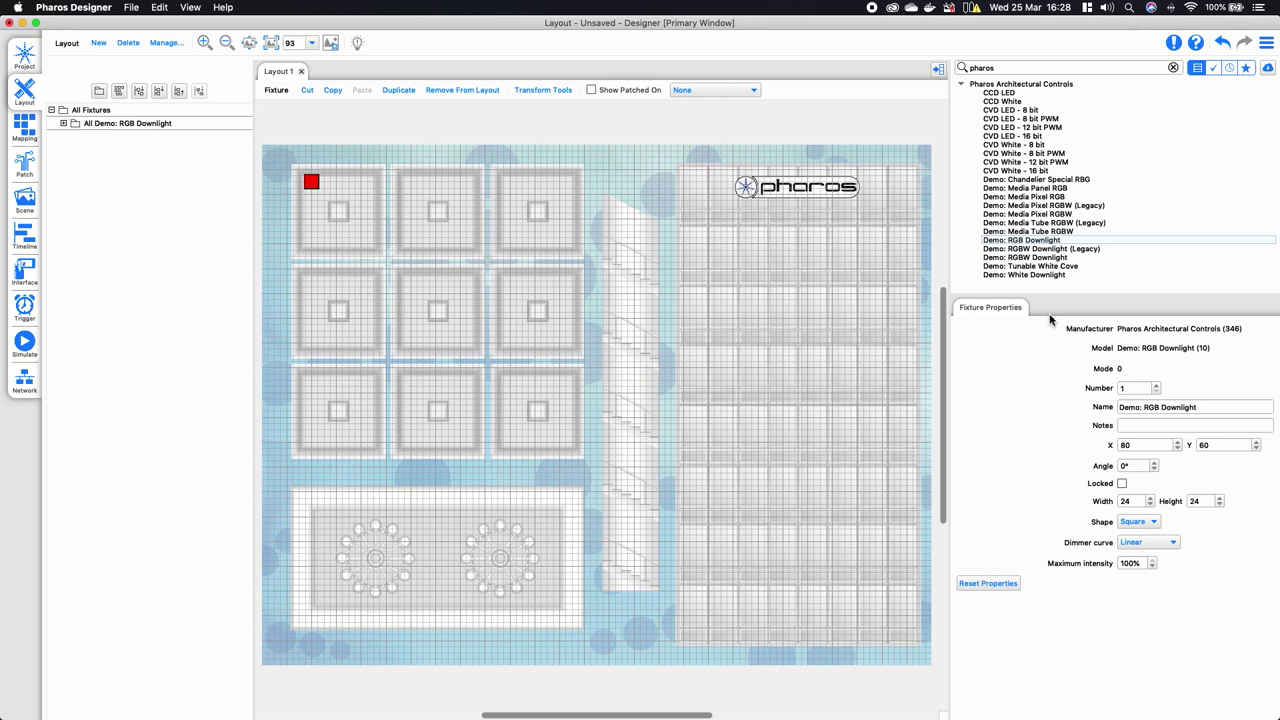
Step: Copy the downlight into a row of six ending at X 490, and copy the row down the nine squares to Y 470
{"action": "left_click", "coordinate": [312, 182]}
{"action": "left_click_drag", "start_coordinate": [312, 182], "coordinate": [369, 183]}
{"action": "left_click_drag", "start_coordinate": [368, 182], "coordinate": [565, 181], "text": "alt"}
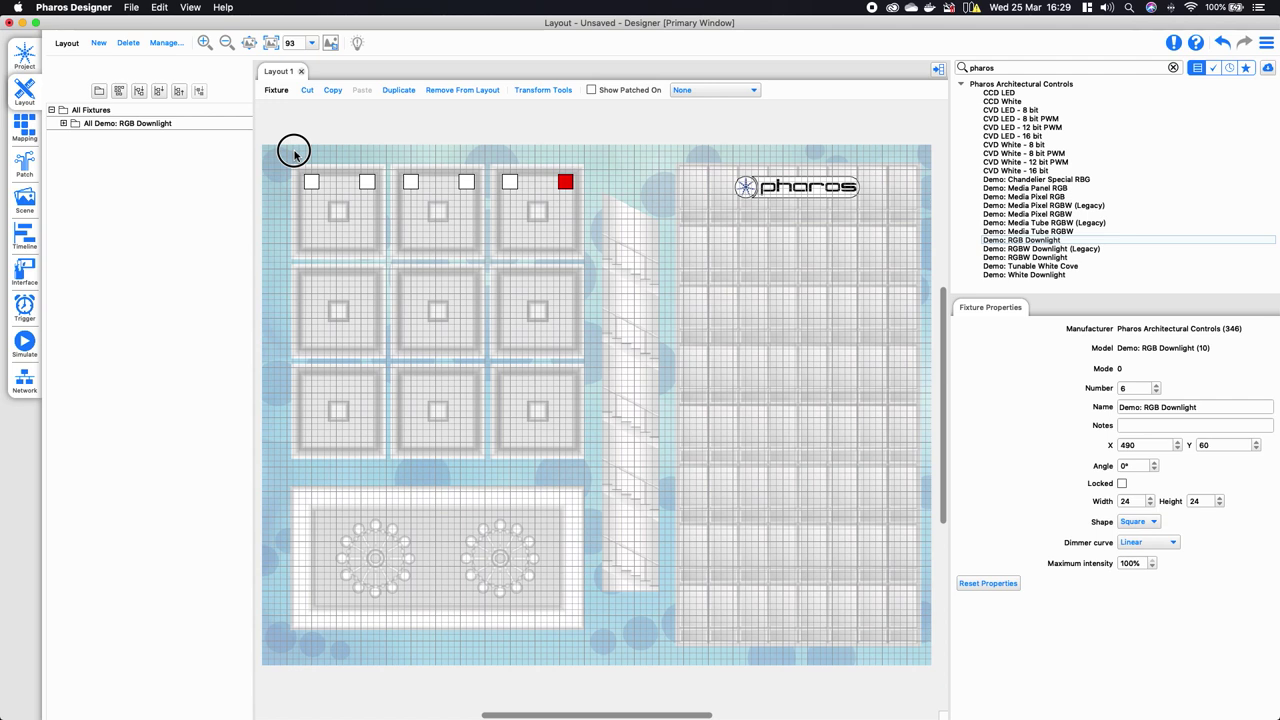
{"action": "left_click_drag", "start_coordinate": [294, 152], "coordinate": [688, 280]}
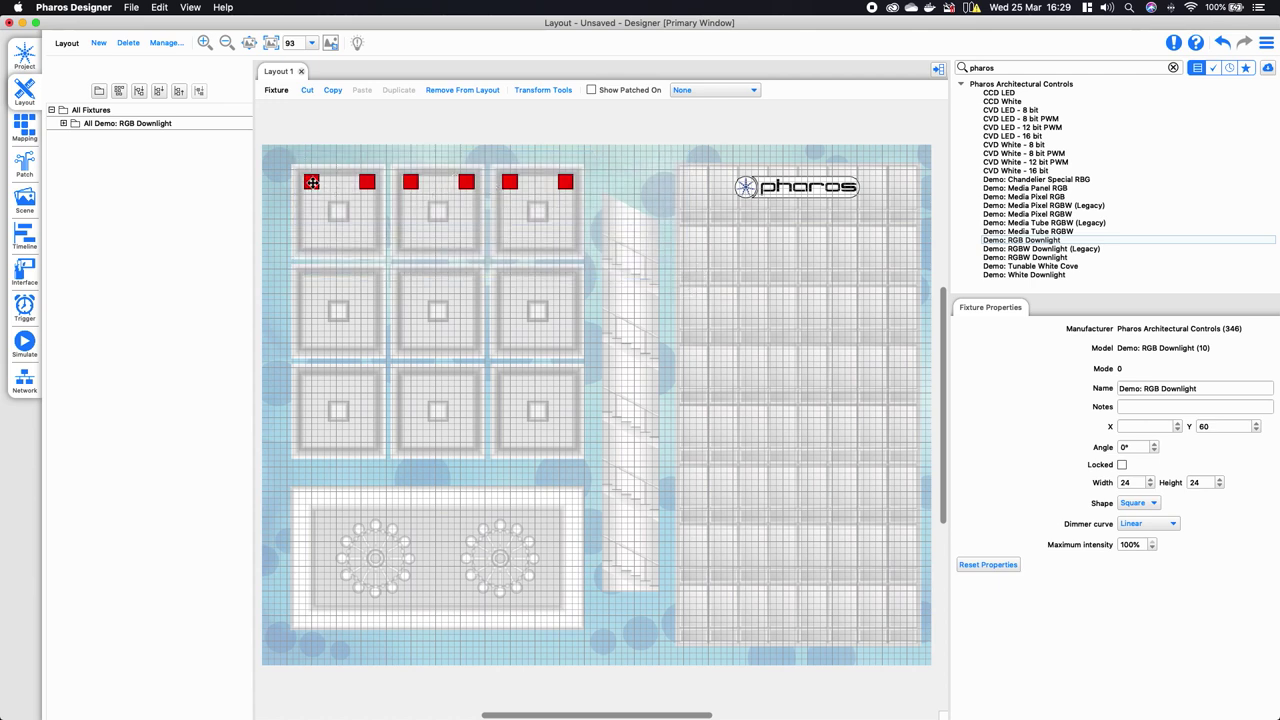
{"action": "left_click_drag", "start_coordinate": [312, 182], "coordinate": [315, 436]}
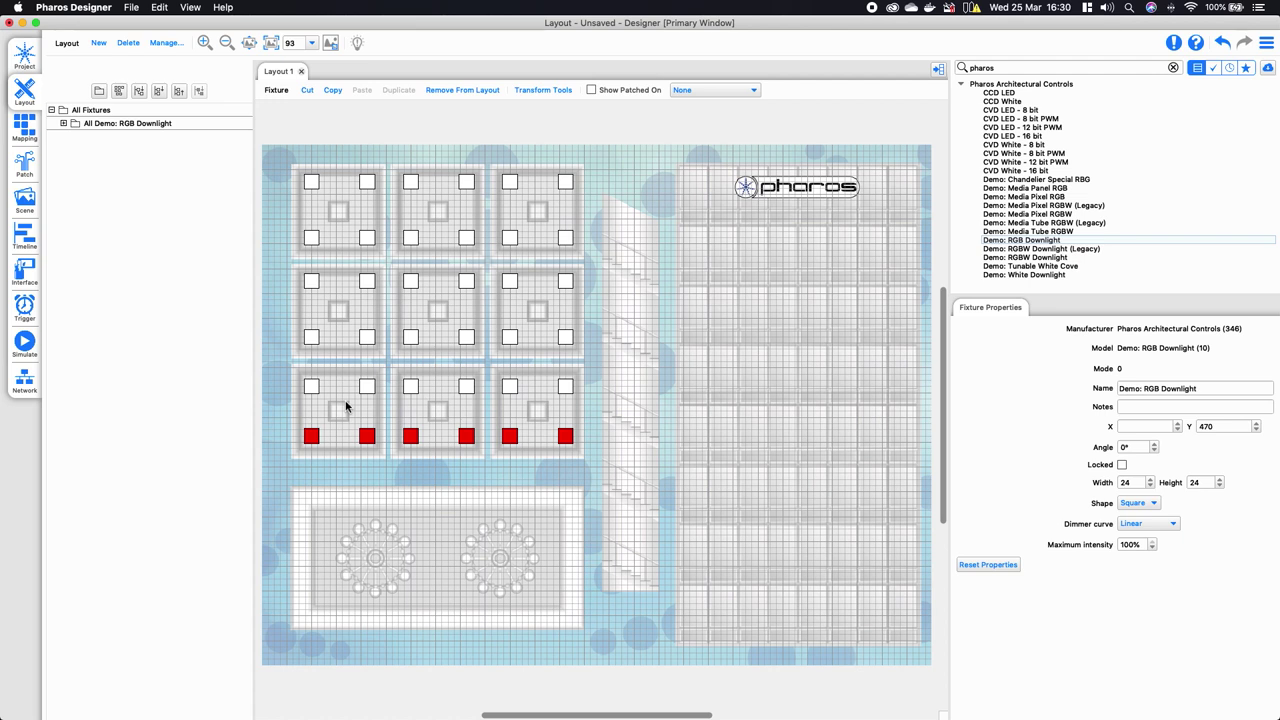
{"action": "left_click_drag", "start_coordinate": [287, 483], "coordinate": [604, 644]}
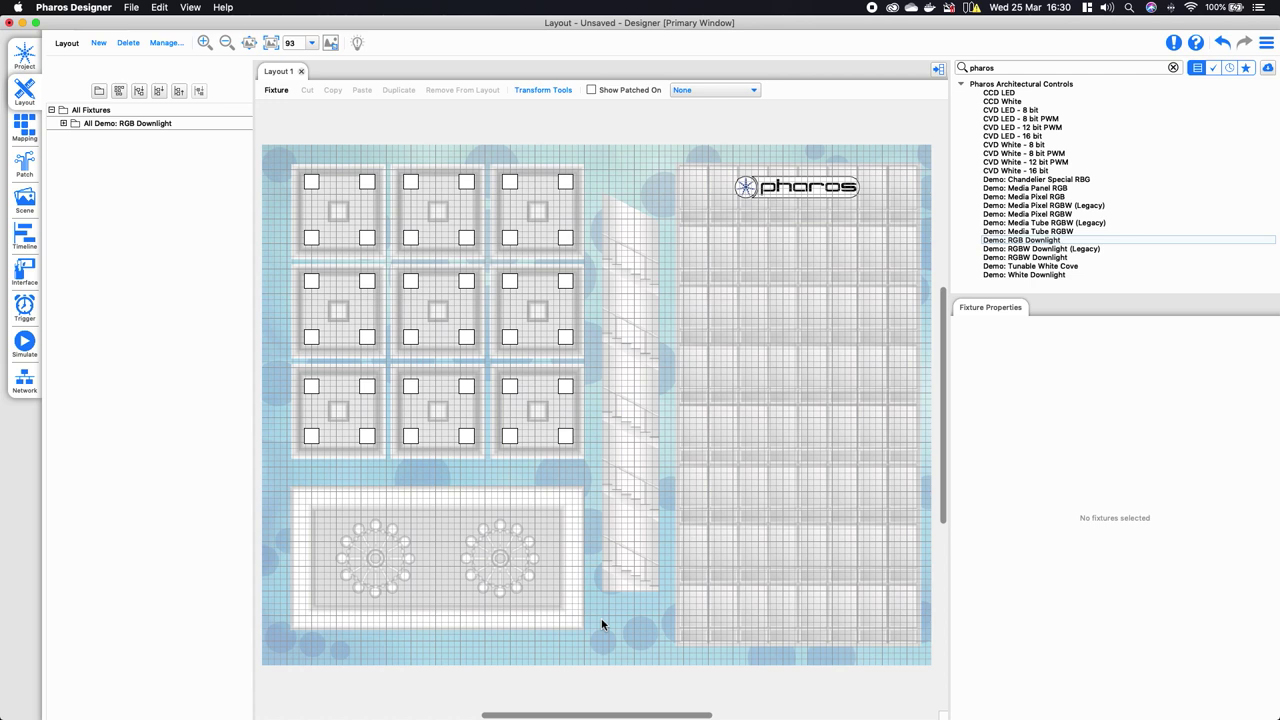
{"action": "left_click_drag", "start_coordinate": [309, 481], "coordinate": [568, 525]}
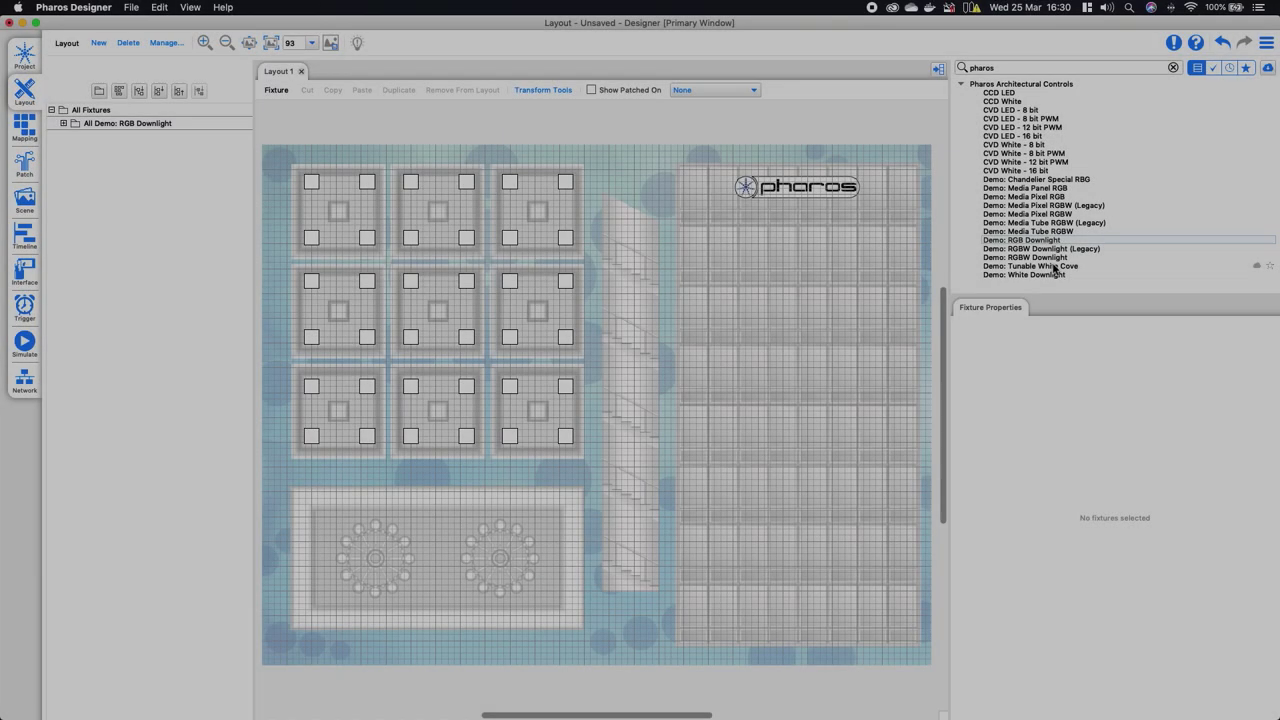
Step: Place a Demo: Tunable White Cove fixture on the upper border of the chandelier rectangle at X 100, Y 570
{"action": "left_click", "coordinate": [1058, 266]}
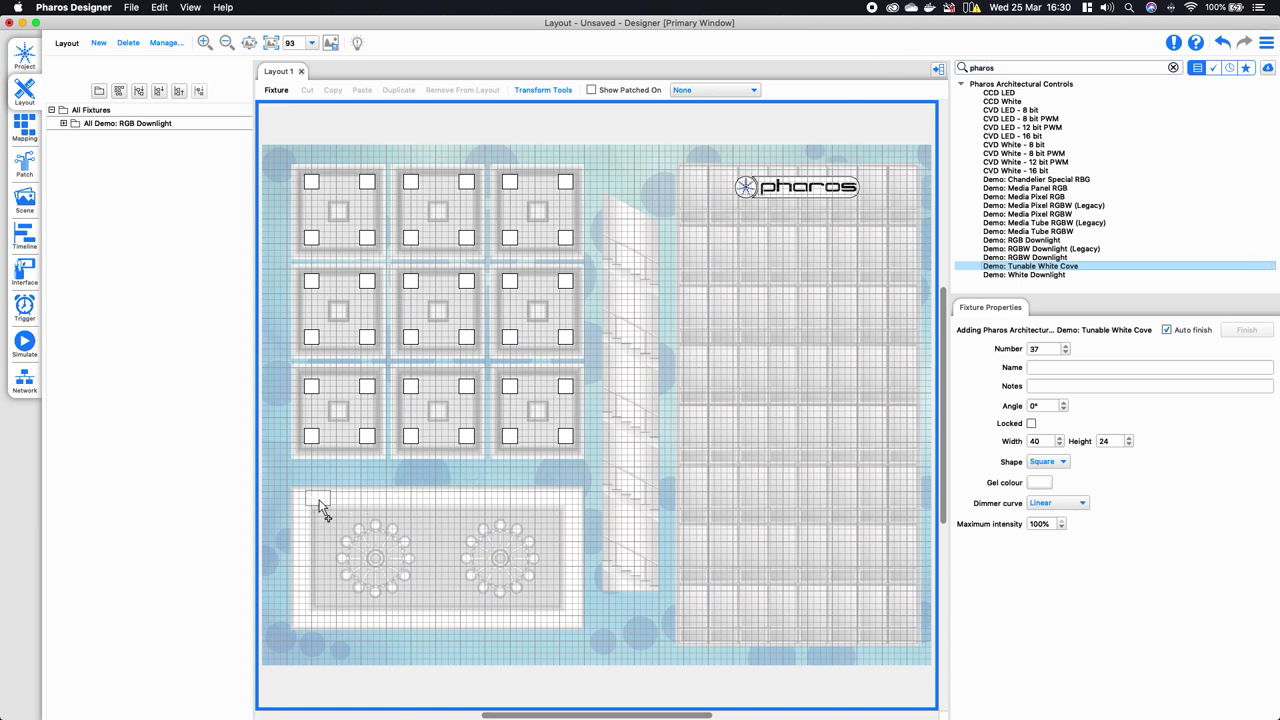
{"action": "left_click", "coordinate": [320, 504]}
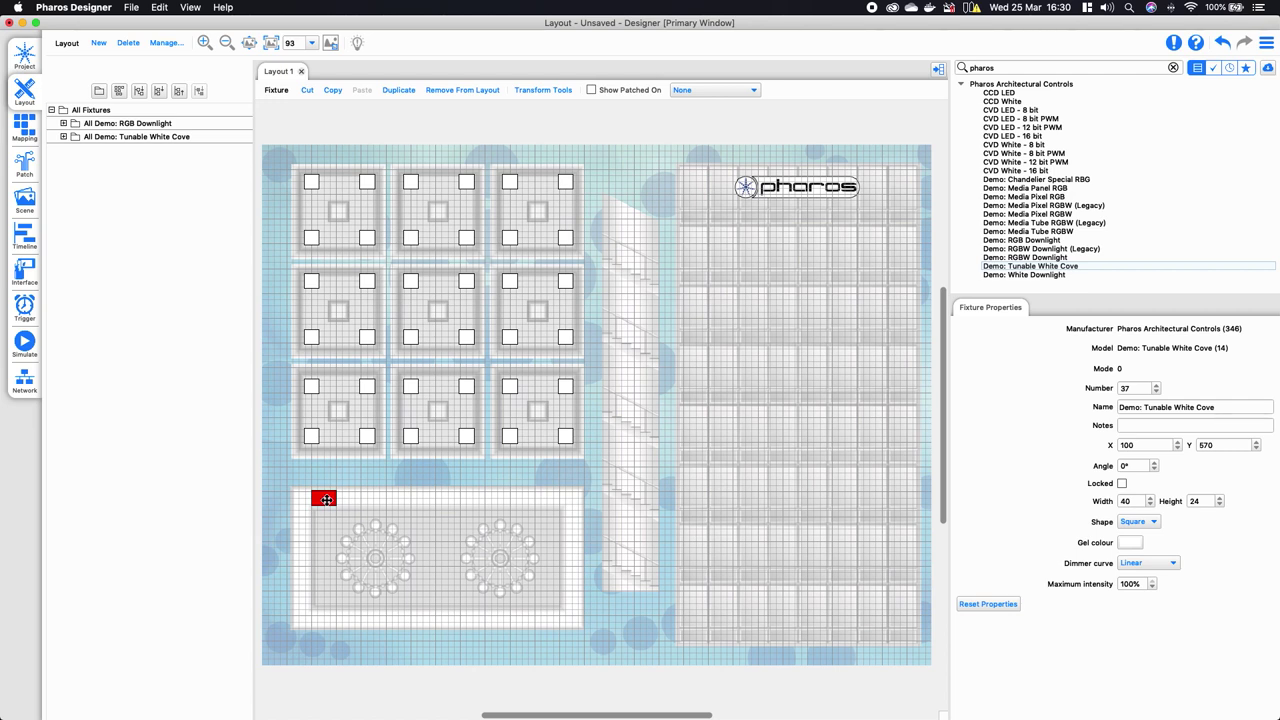
Step: Duplicate the cove fixture into a rectangle 10 wide and 1 high, and copy that row to the lower border at Y 760
{"action": "right_click", "coordinate": [328, 498]}
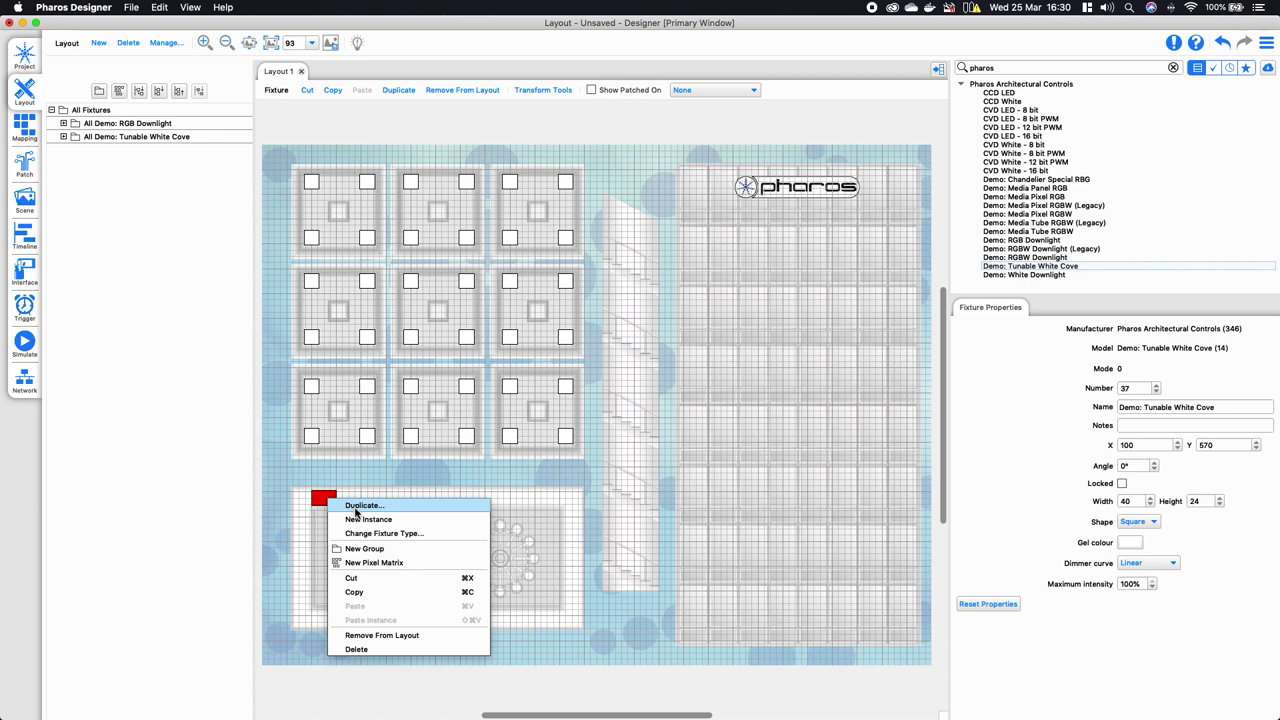
{"action": "left_click", "coordinate": [360, 506]}
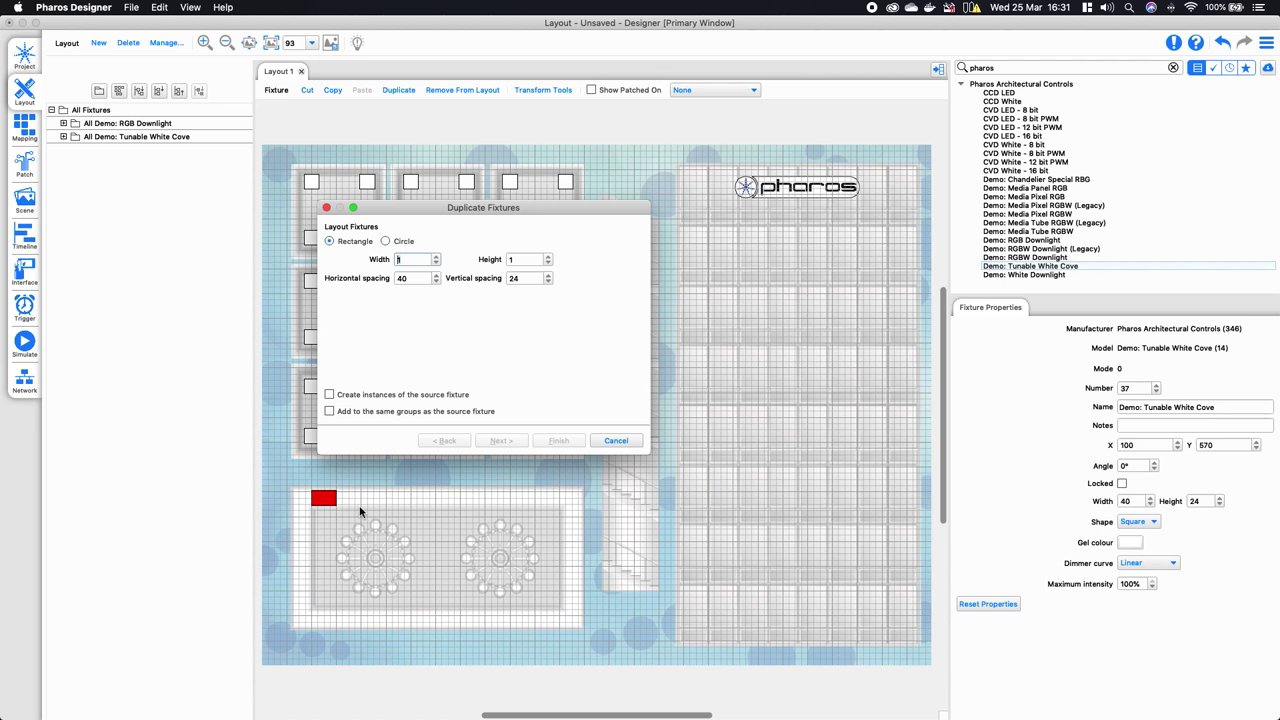
{"action": "left_click", "coordinate": [409, 262]}
{"action": "type", "text": "0"}
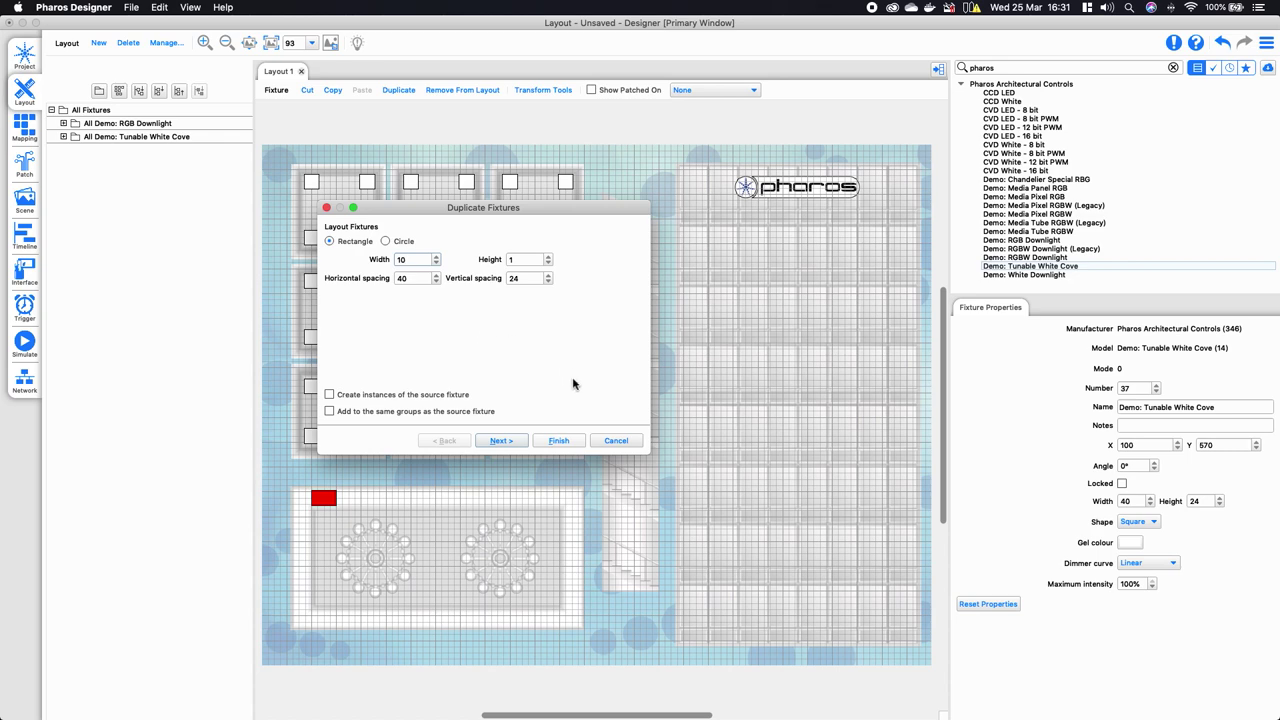
{"action": "left_click", "coordinate": [559, 441]}
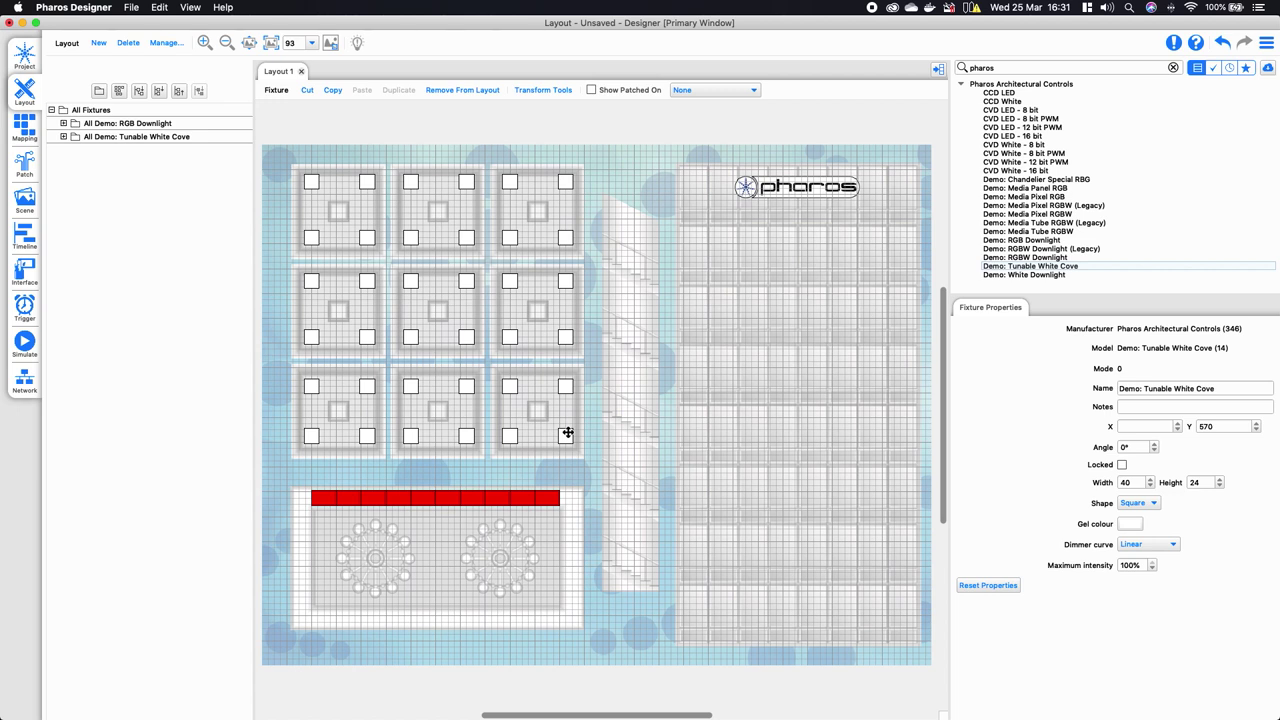
{"action": "left_click_drag", "start_coordinate": [323, 500], "coordinate": [324, 614]}
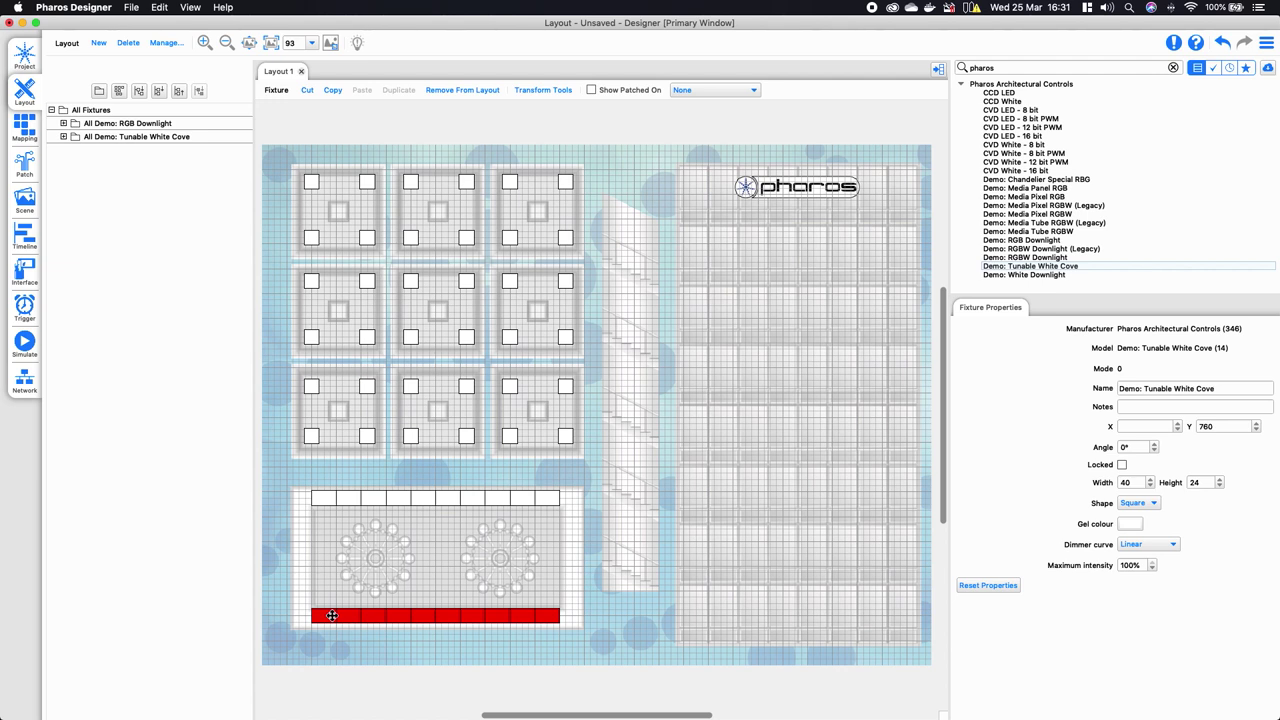
Step: Place another Demo: Tunable White Cove on the chandelier rectangle's side border at X 70, Y 610, and set its angle to 90°
{"action": "left_click_drag", "start_coordinate": [980, 291], "coordinate": [980, 280]}
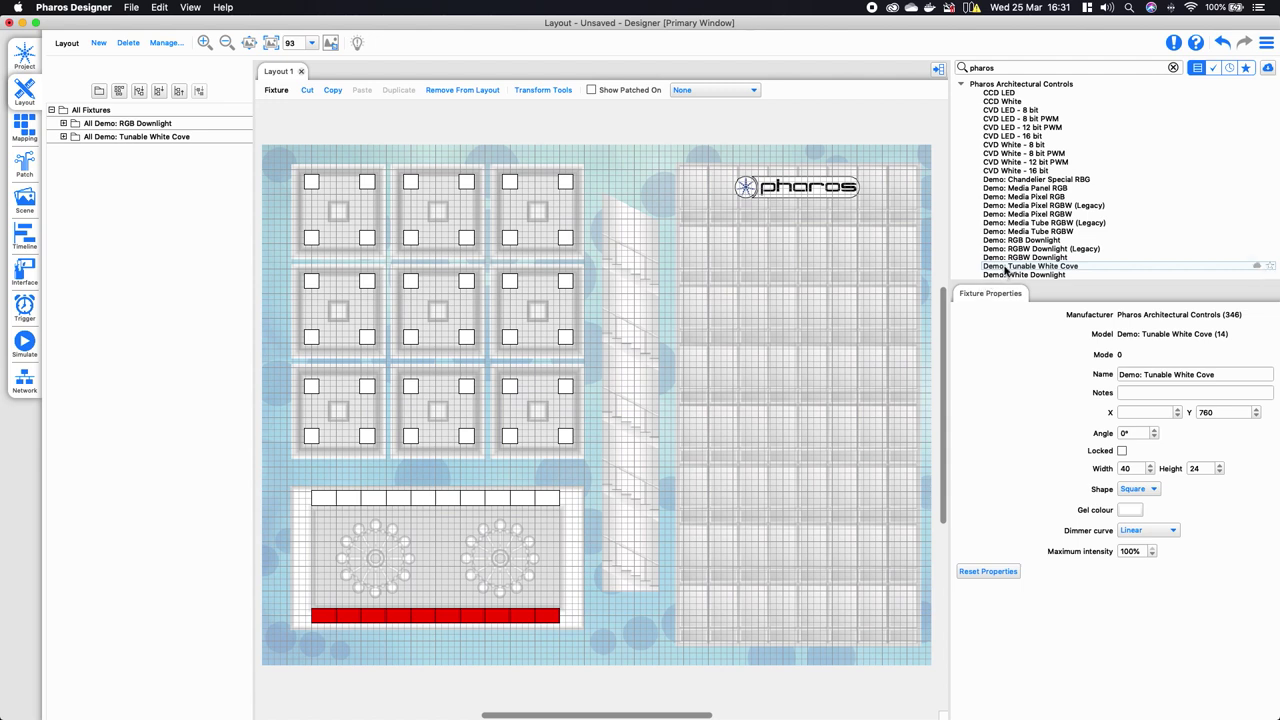
{"action": "left_click_drag", "start_coordinate": [1006, 268], "coordinate": [1013, 285]}
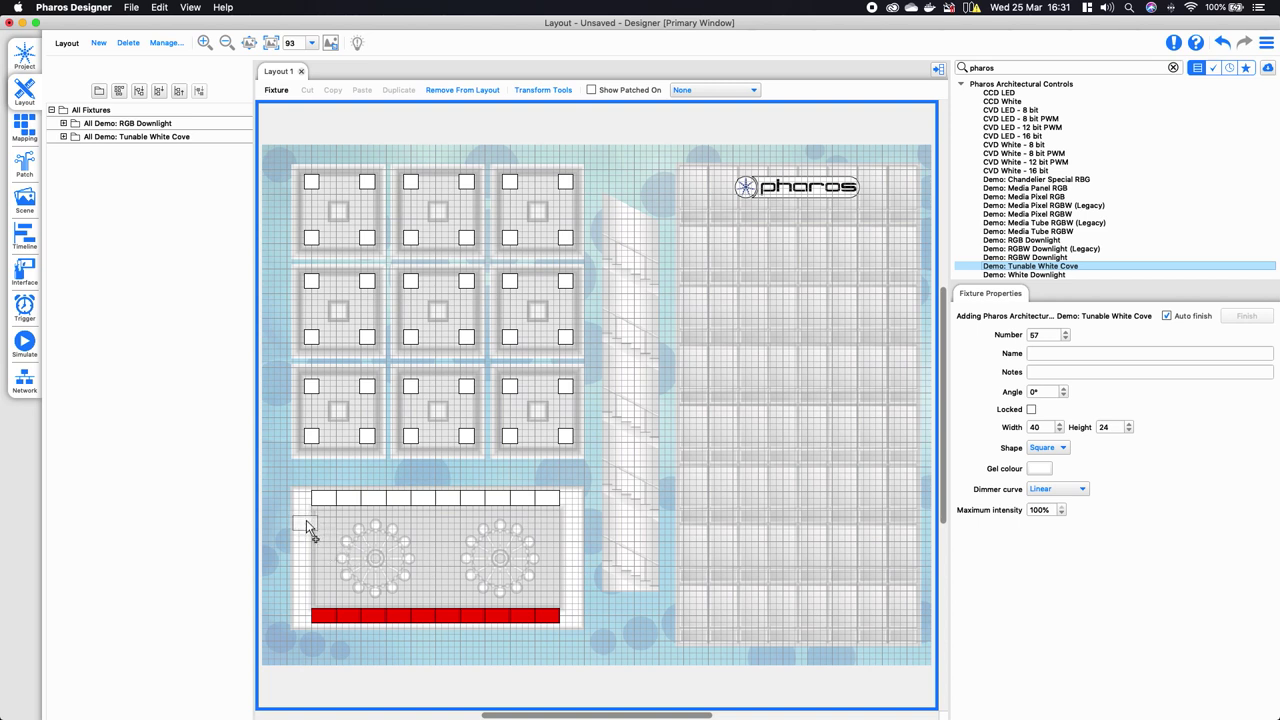
{"action": "left_click", "coordinate": [306, 520]}
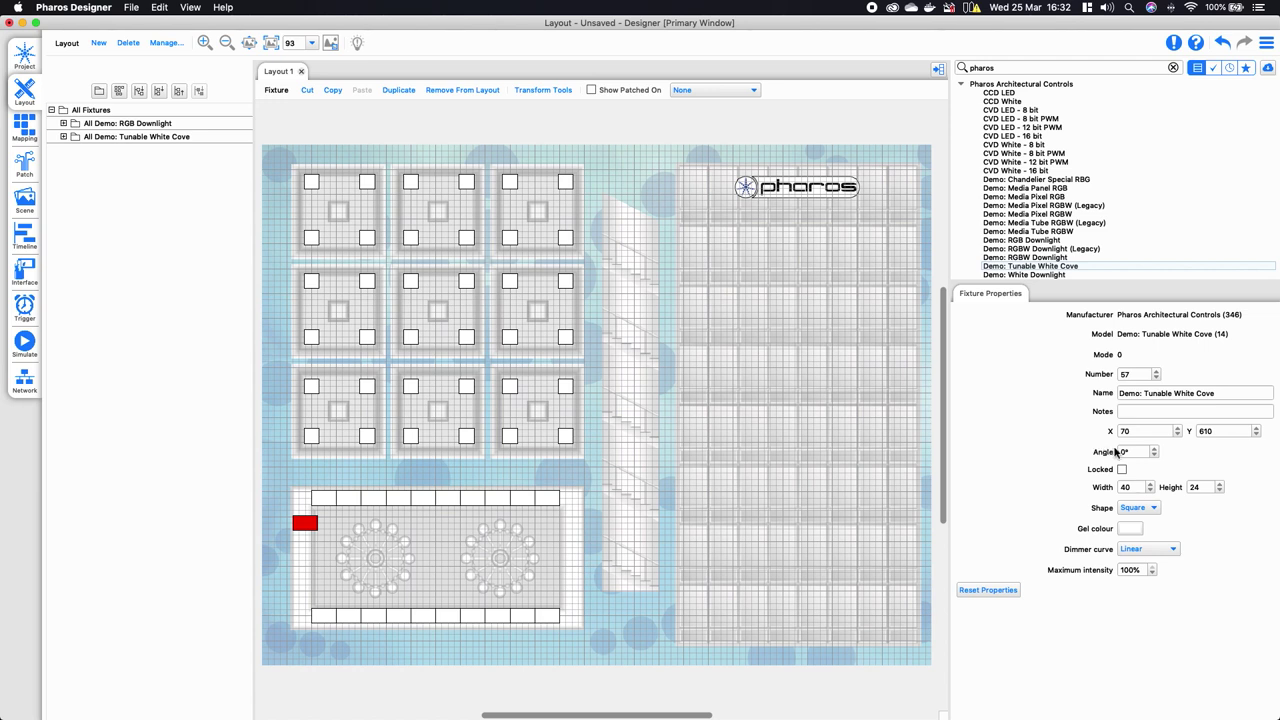
{"action": "left_click_drag", "start_coordinate": [1133, 452], "coordinate": [1074, 460]}
{"action": "type", "text": "90"}
{"action": "key", "text": "Return"}
{"action": "left_click", "coordinate": [1240, 316]}
Step: Examine the rotated cove fixture's number, name, notes, position and angle properties
{"action": "left_click_drag", "start_coordinate": [1140, 374], "coordinate": [1094, 375]}
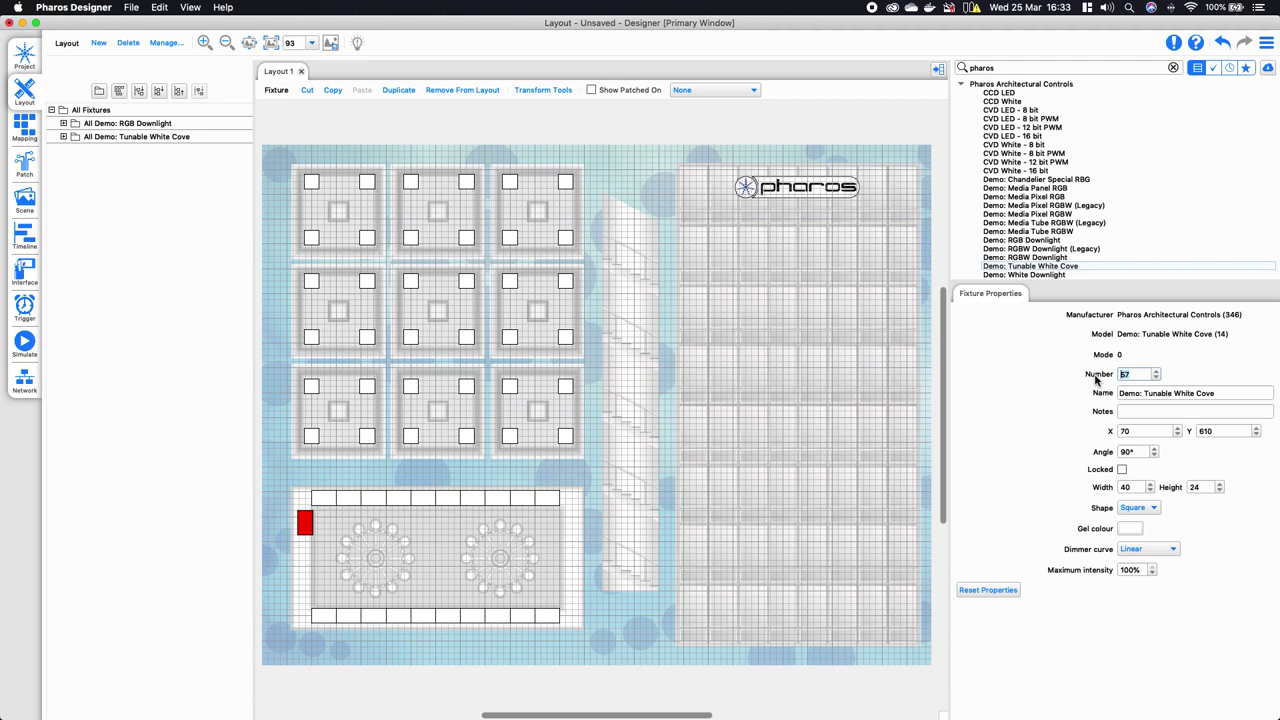
{"action": "left_click", "coordinate": [1206, 392]}
{"action": "left_click", "coordinate": [1136, 412]}
{"action": "left_click", "coordinate": [1138, 431]}
{"action": "left_click", "coordinate": [1205, 430]}
{"action": "left_click", "coordinate": [1128, 451]}
Step: Lock the rotated cove fixture, try to move it in the layout, and unlock it again
{"action": "left_click", "coordinate": [1123, 470]}
{"action": "left_click", "coordinate": [322, 522]}
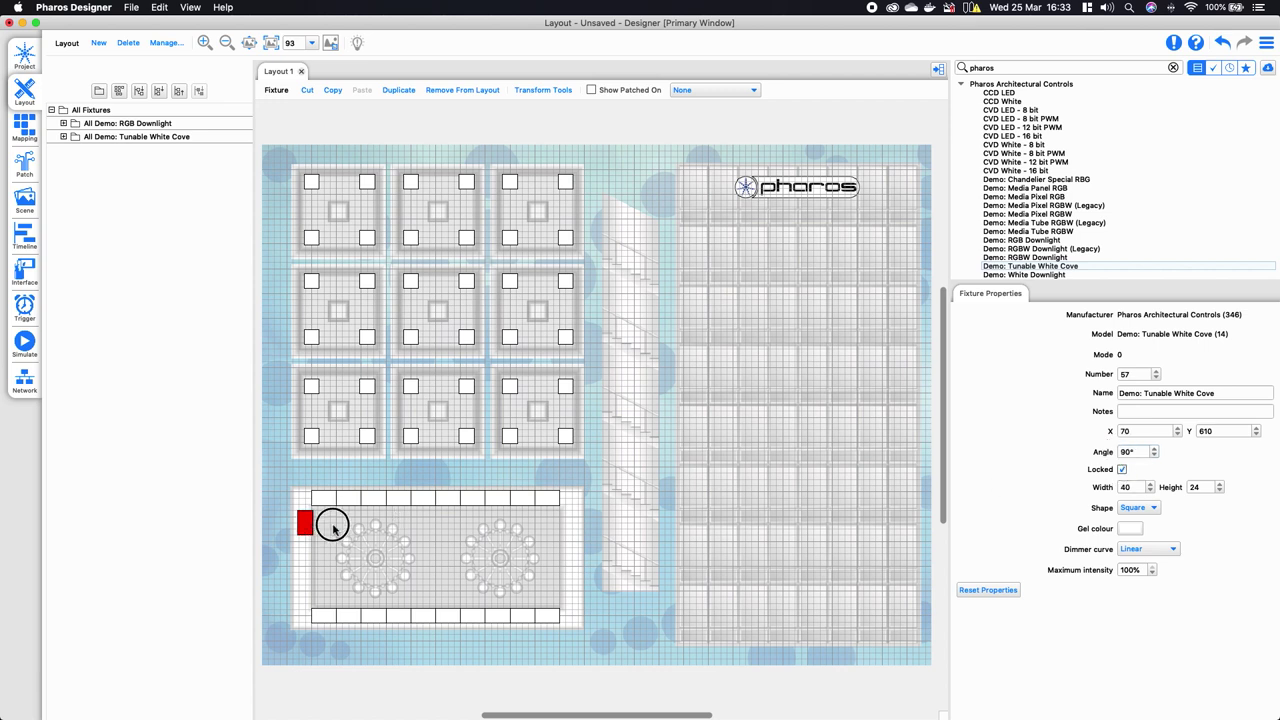
{"action": "left_click", "coordinate": [1124, 471]}
Step: Examine the cove fixture's width, height and maximum intensity, trying another shape and restoring Square
{"action": "left_click", "coordinate": [1192, 486]}
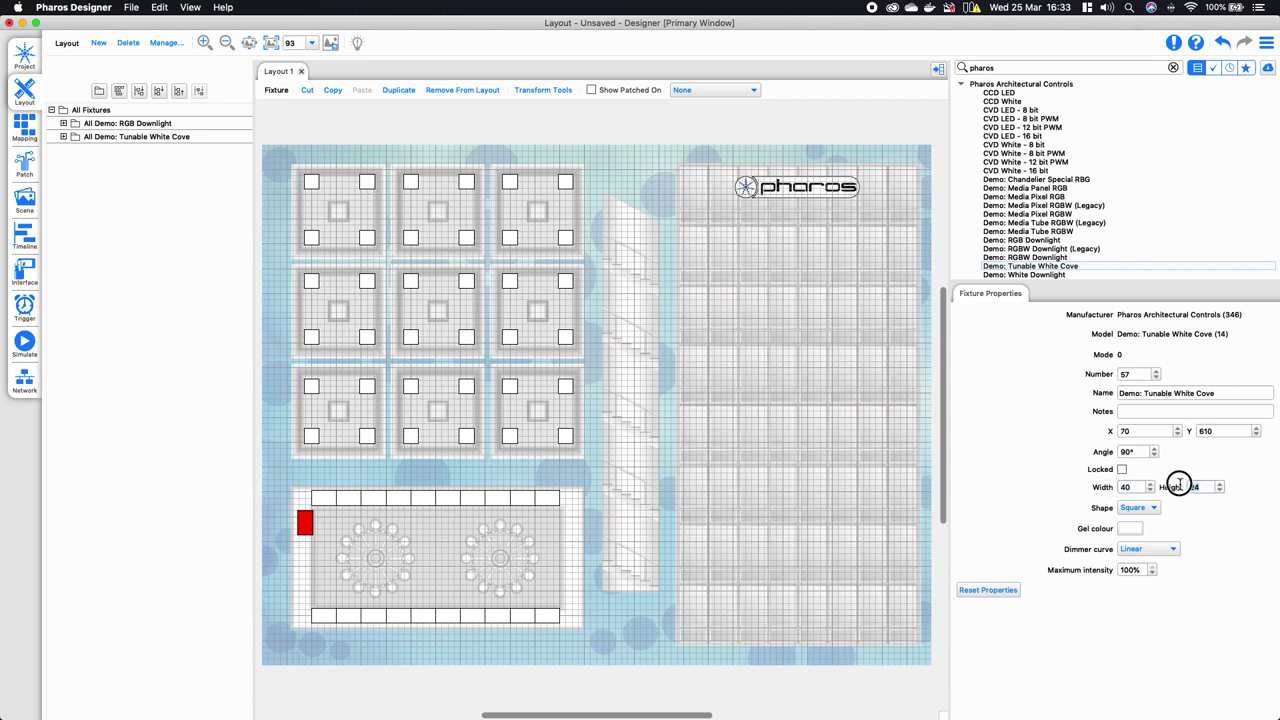
{"action": "double_click", "coordinate": [1124, 486]}
{"action": "double_click", "coordinate": [1208, 487]}
{"action": "left_click", "coordinate": [1142, 508]}
{"action": "left_click", "coordinate": [1143, 522]}
{"action": "left_click", "coordinate": [1144, 510]}
{"action": "left_click", "coordinate": [1142, 494]}
{"action": "left_click", "coordinate": [1118, 569]}
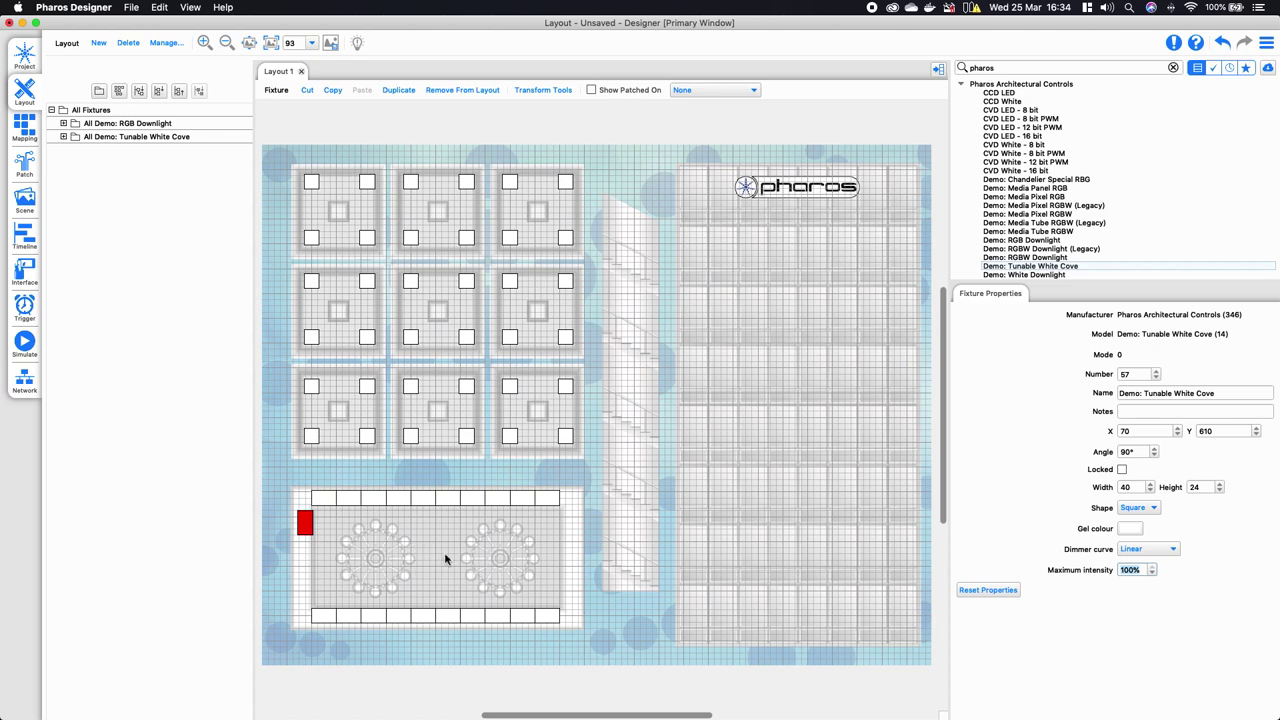
Step: Duplicate the rotated cove fixture into a column 1 wide and 4 high, and copy the column to the opposite border at X 500
{"action": "right_click", "coordinate": [306, 528]}
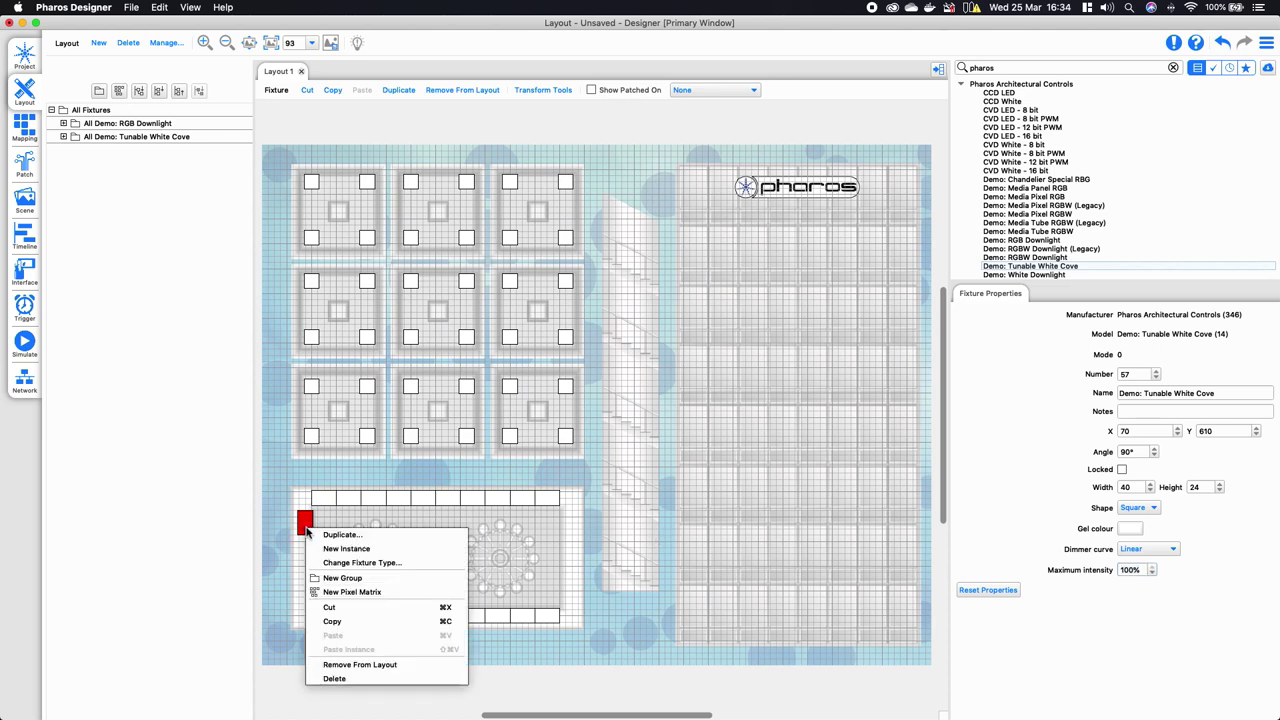
{"action": "left_click", "coordinate": [312, 532]}
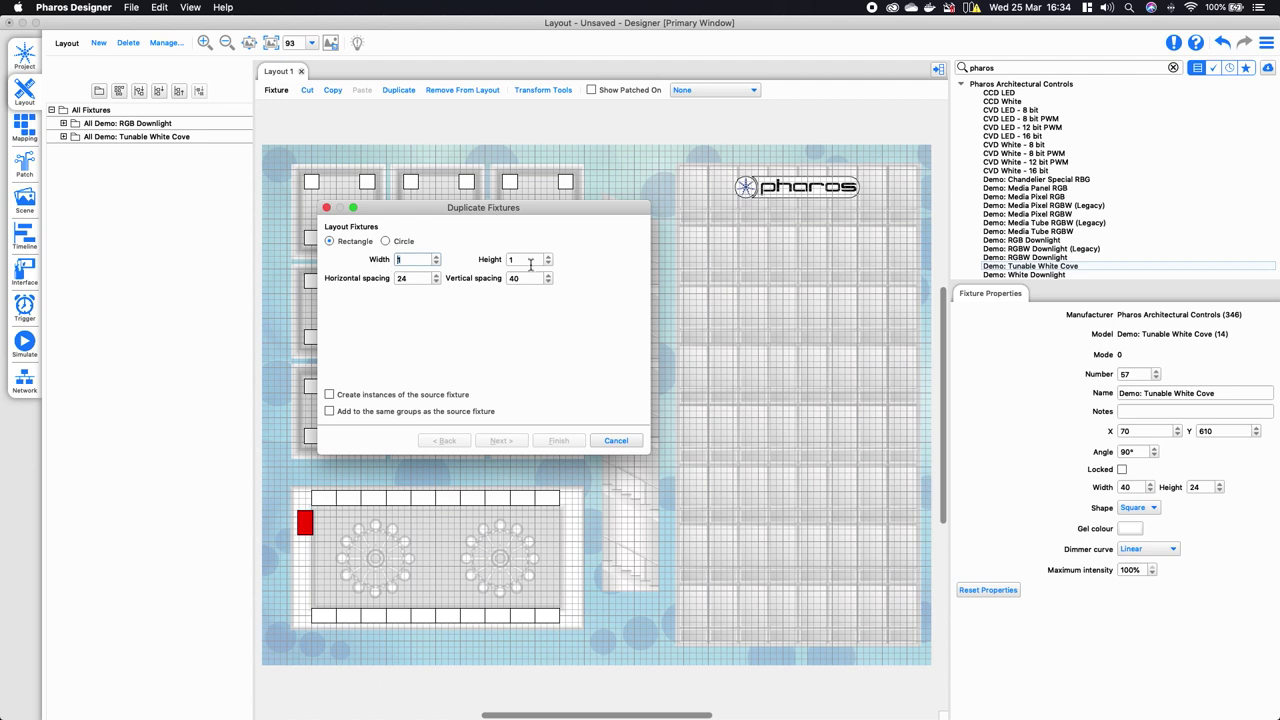
{"action": "type", "text": "4"}
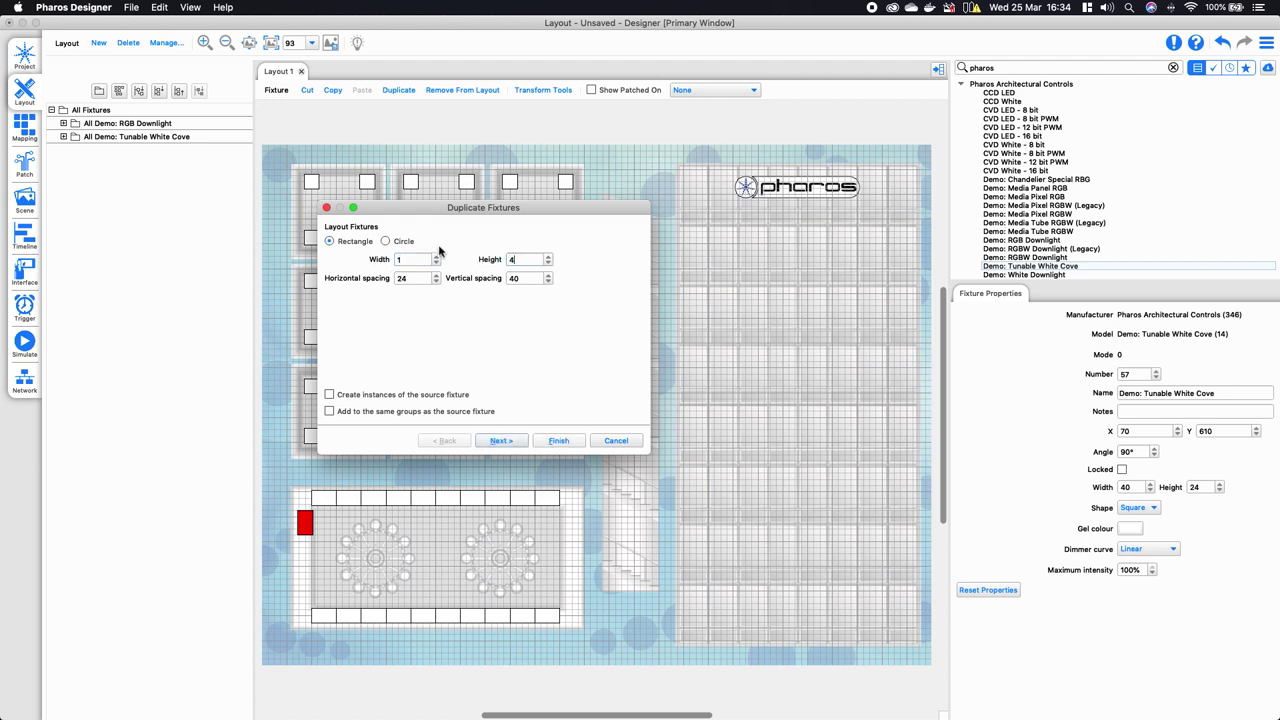
{"action": "left_click", "coordinate": [556, 441]}
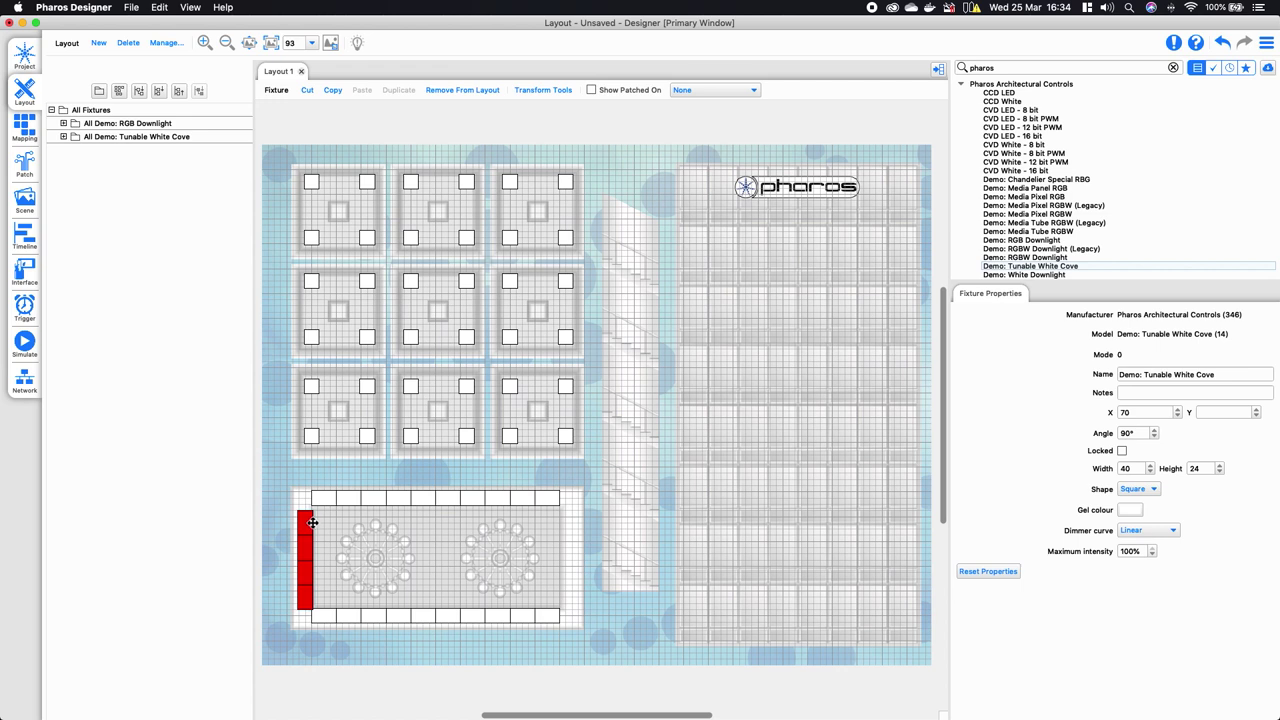
{"action": "left_click_drag", "start_coordinate": [313, 528], "coordinate": [577, 525]}
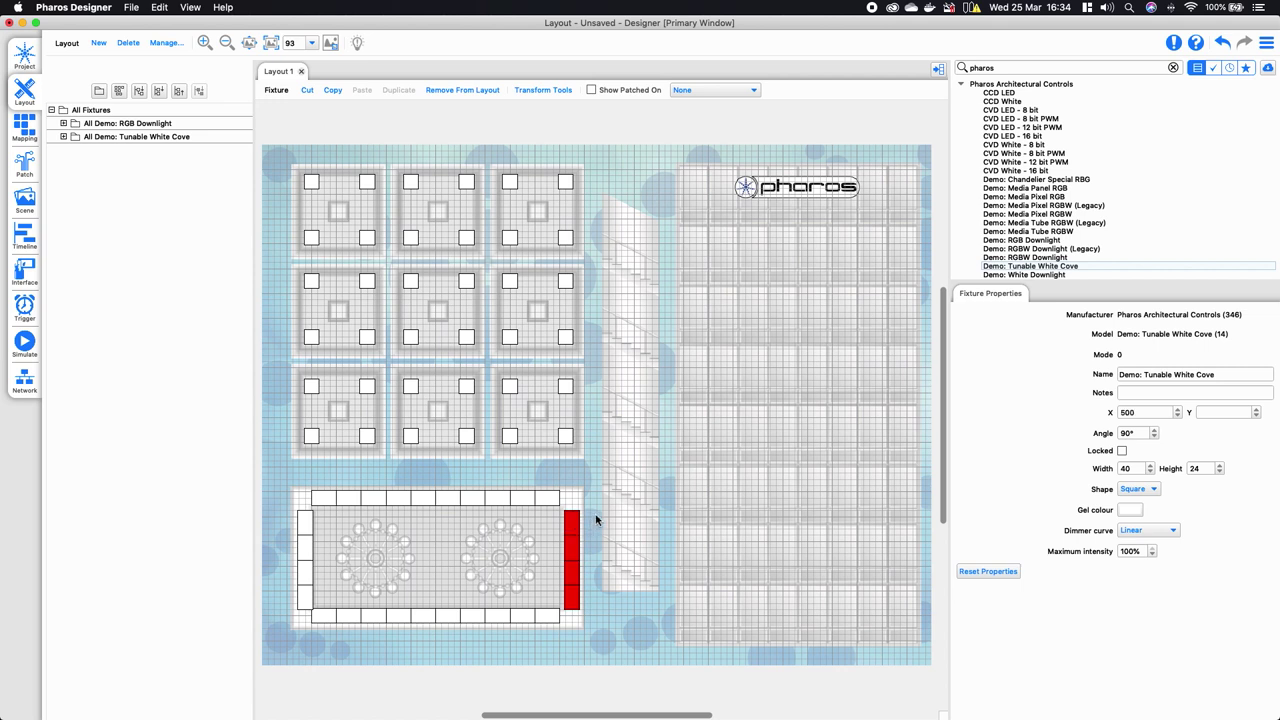
{"action": "left_click", "coordinate": [596, 523]}
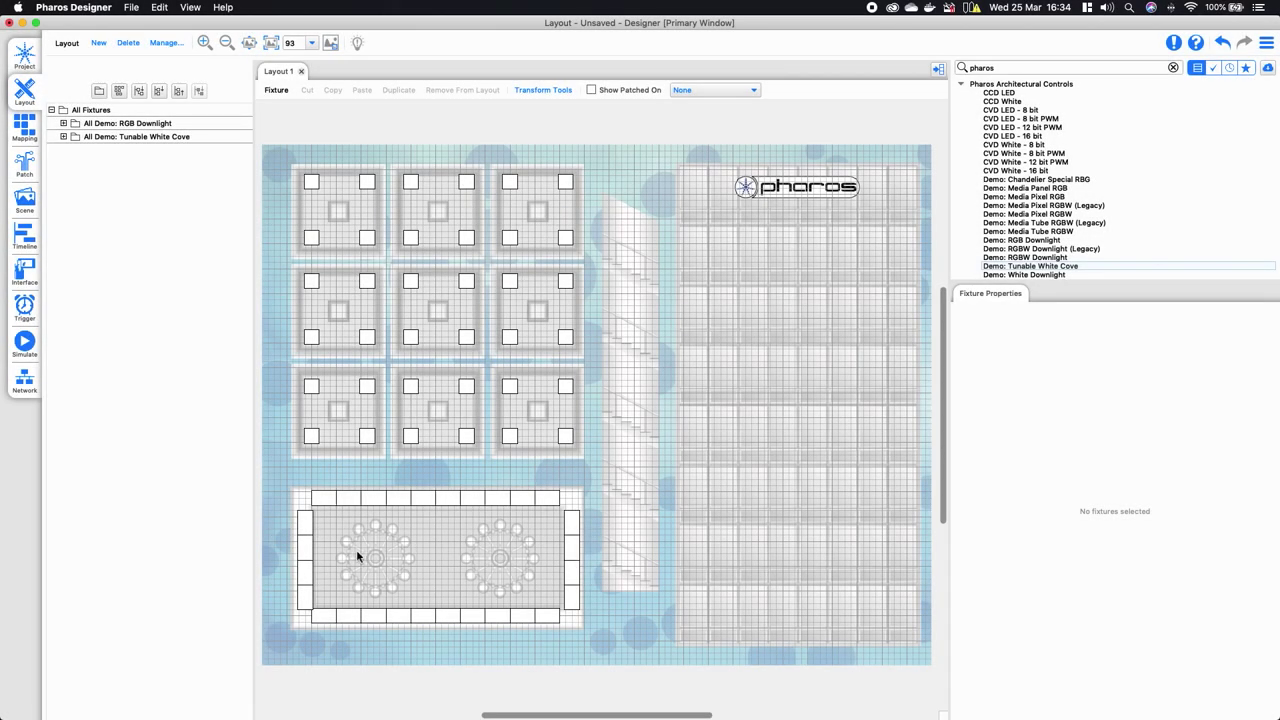
{"action": "left_click_drag", "start_coordinate": [333, 515], "coordinate": [549, 607]}
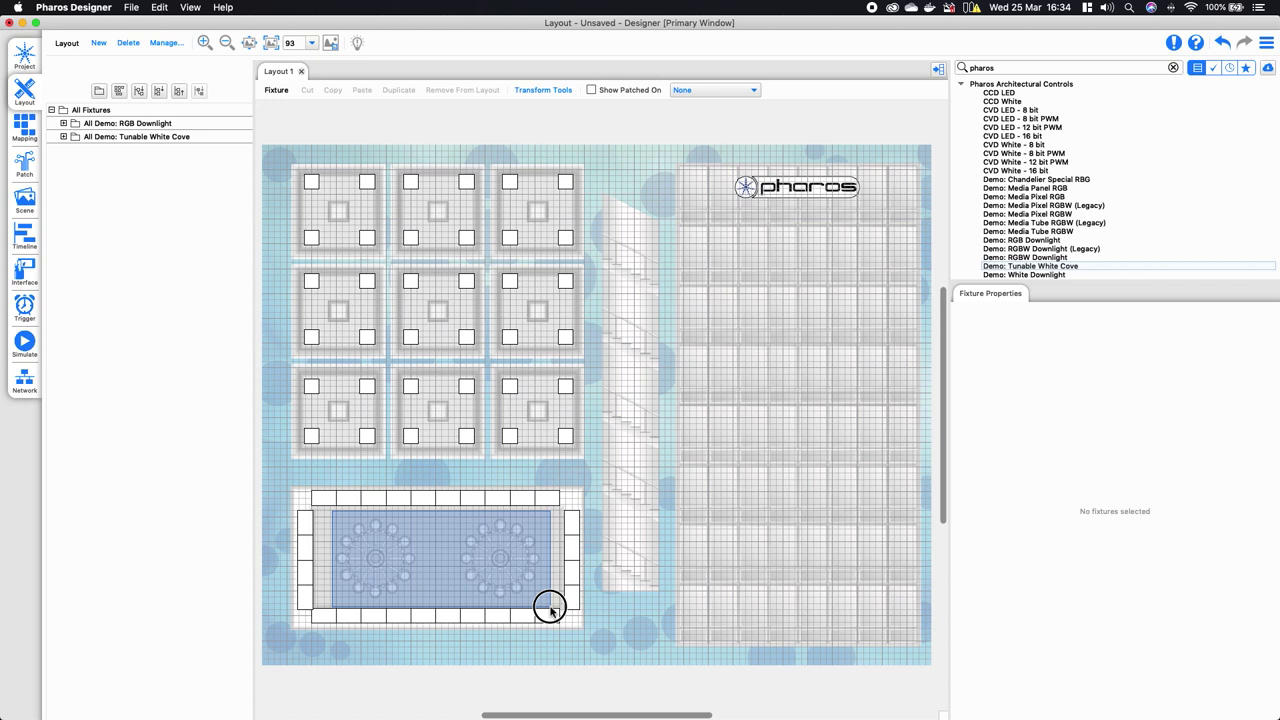
{"action": "left_click_drag", "start_coordinate": [549, 607], "coordinate": [549, 607]}
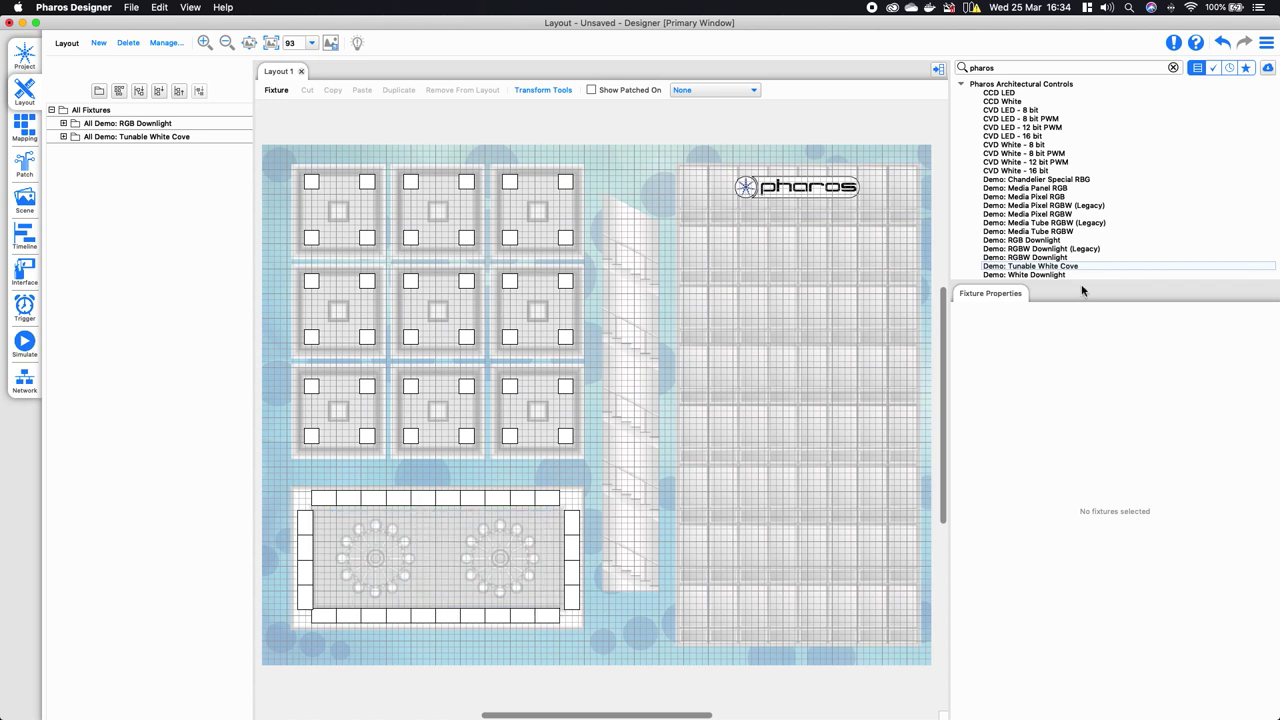
Step: Place a Demo: Chandelier Special RBG fixture on the uppermost lamp of the first chandelier drawing, at X 182, Y 613
{"action": "left_click", "coordinate": [1062, 180]}
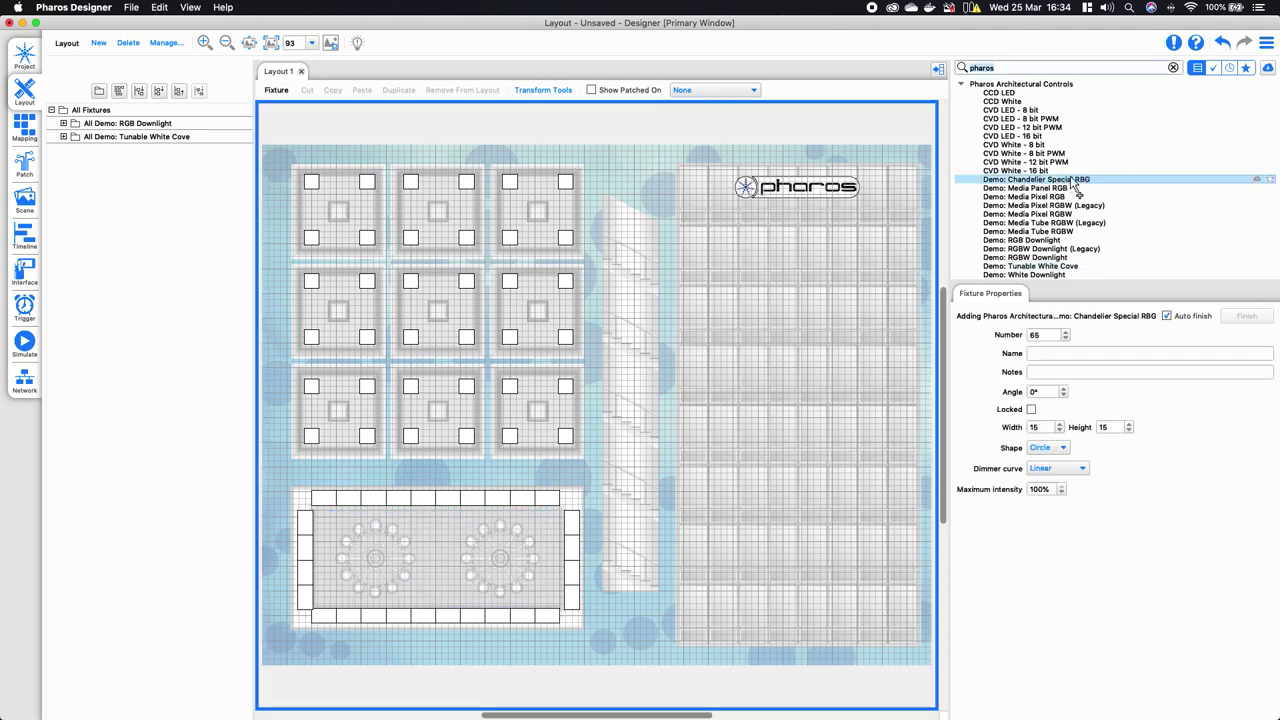
{"action": "left_click", "coordinate": [374, 524]}
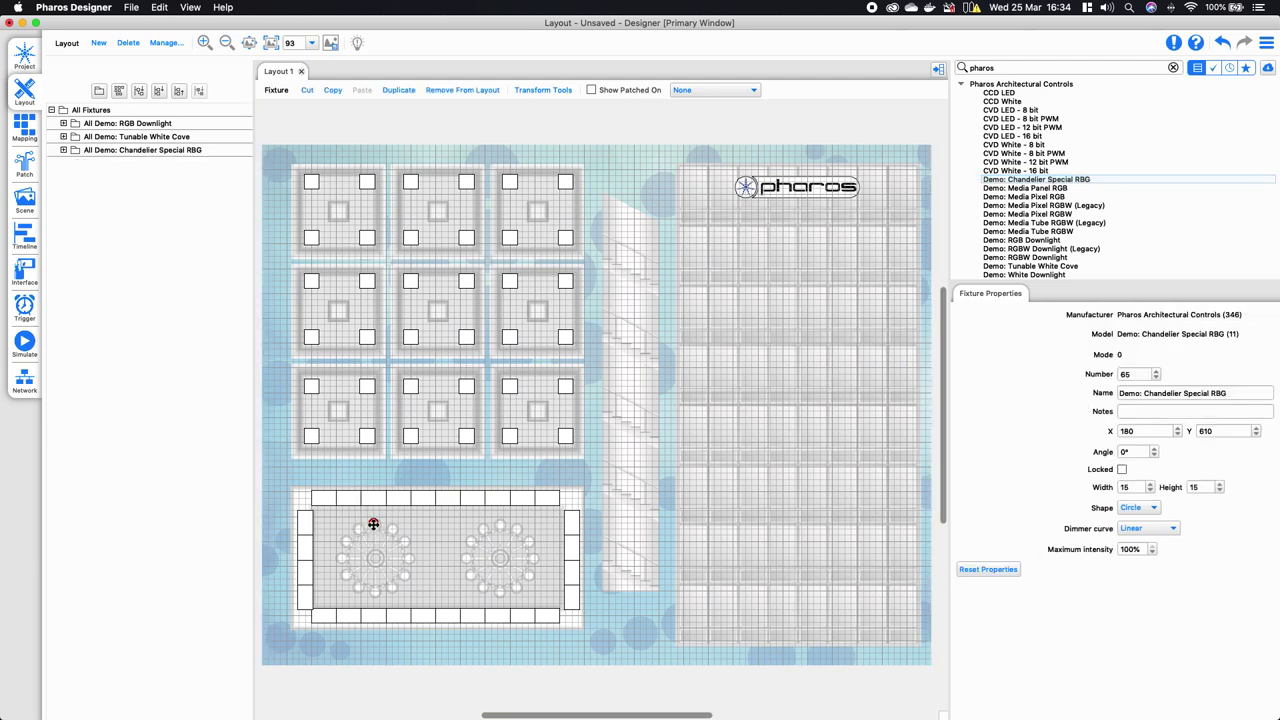
{"action": "left_click", "coordinate": [205, 44]}
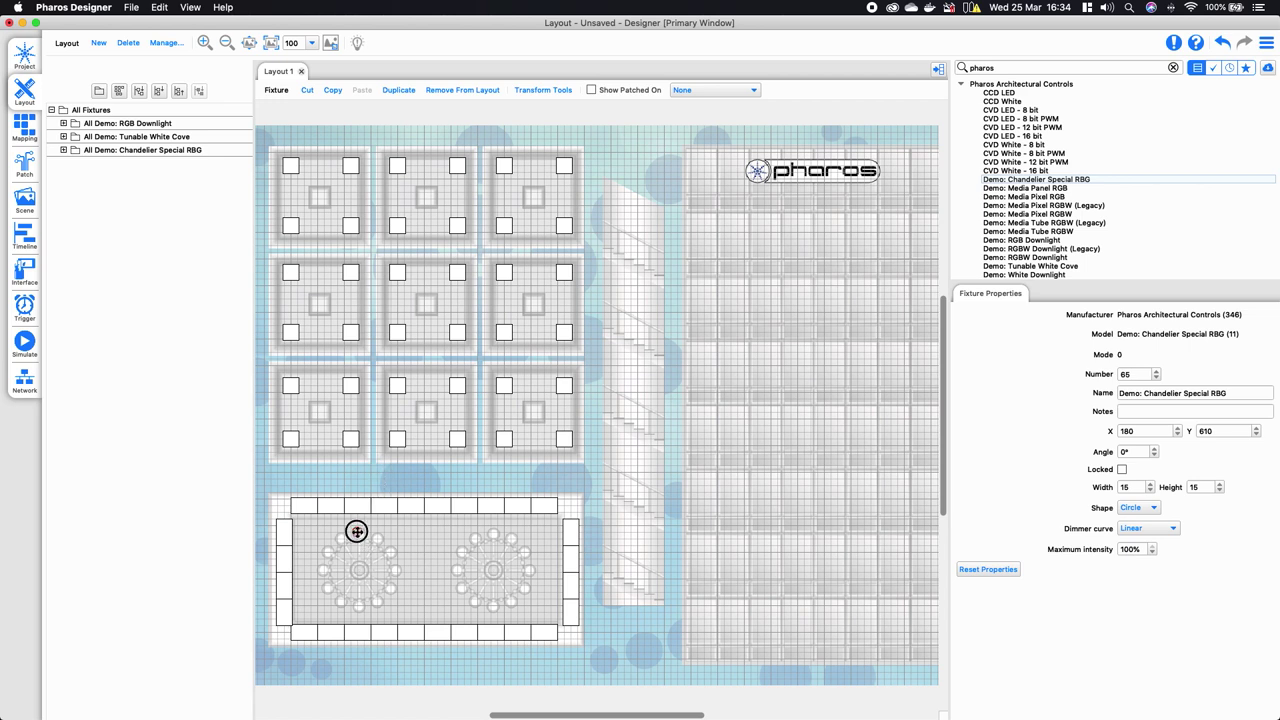
{"action": "mouse_move", "coordinate": [361, 530]}
{"action": "left_mouse_down"}
{"action": "mouse_move", "coordinate": [349, 527]}
{"action": "mouse_move", "coordinate": [358, 534]}
{"action": "left_mouse_up"}
Step: Duplicate the chandelier fixture in a circle with radius 50 and count 12, keeping the 0° start angle
{"action": "right_click", "coordinate": [359, 535]}
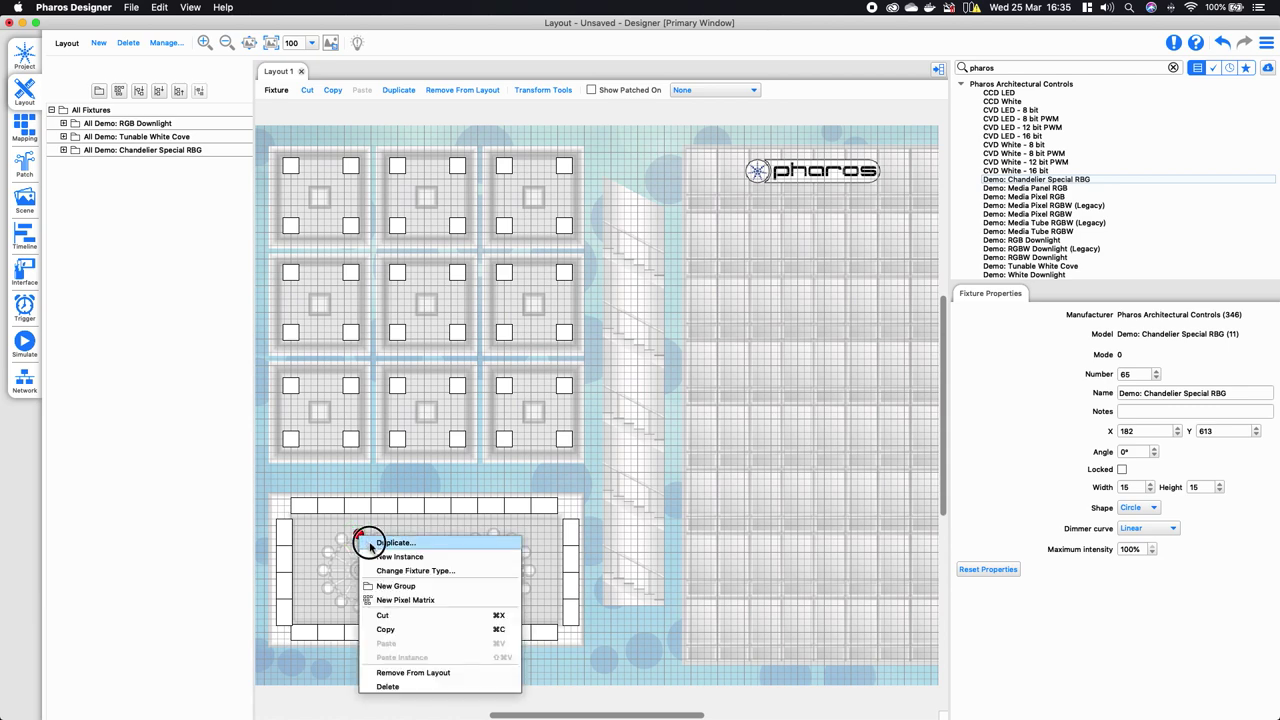
{"action": "left_click", "coordinate": [368, 544]}
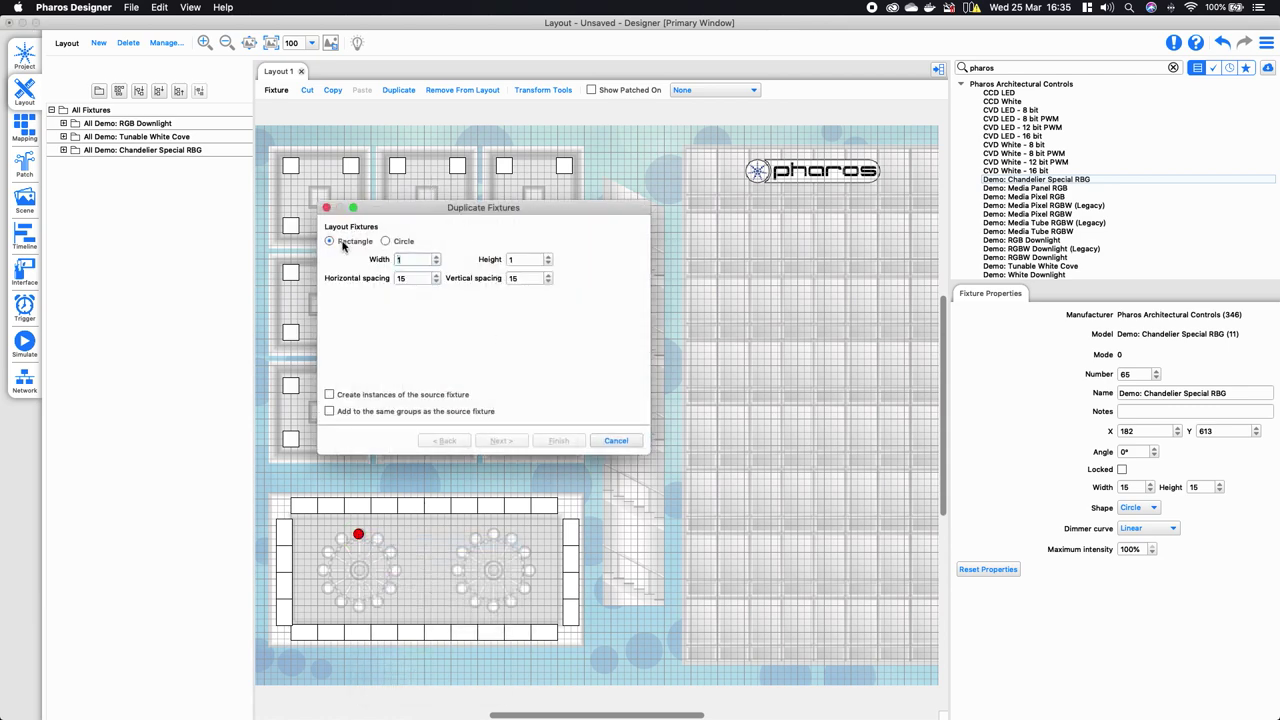
{"action": "left_click", "coordinate": [403, 242]}
{"action": "key", "text": "Tab"}
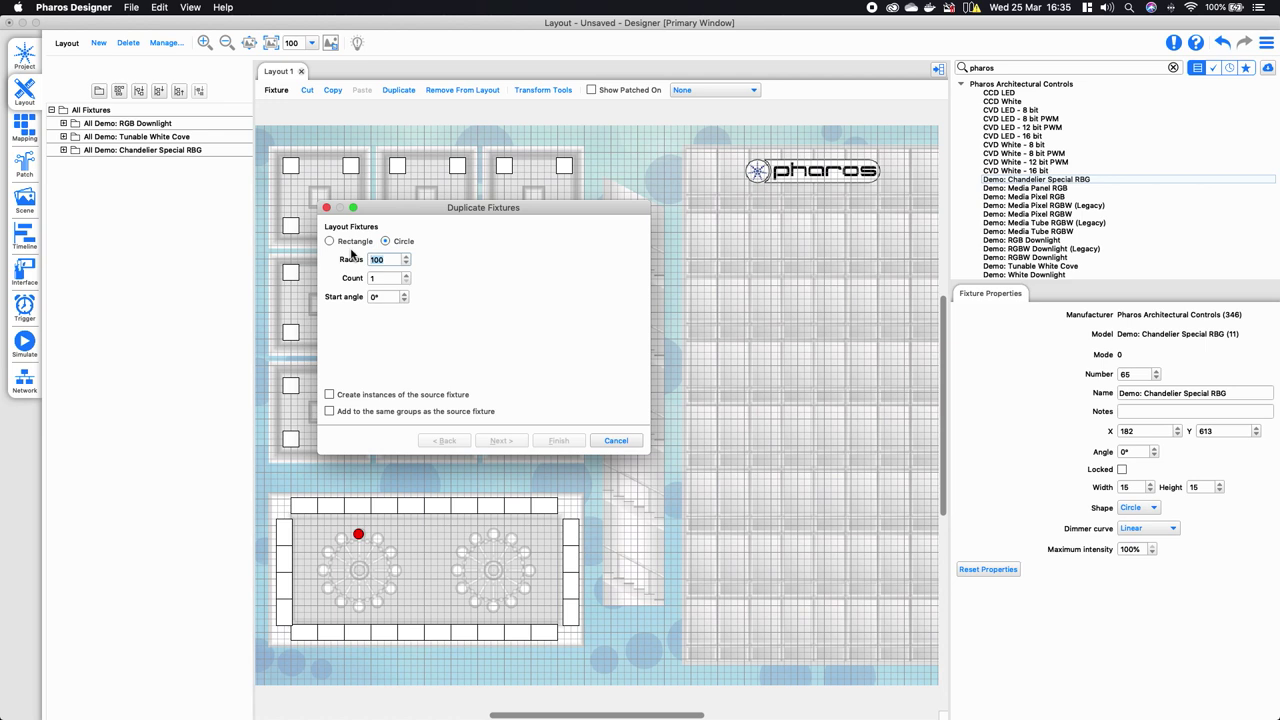
{"action": "type", "text": "5"}
{"action": "type", "text": "2"}
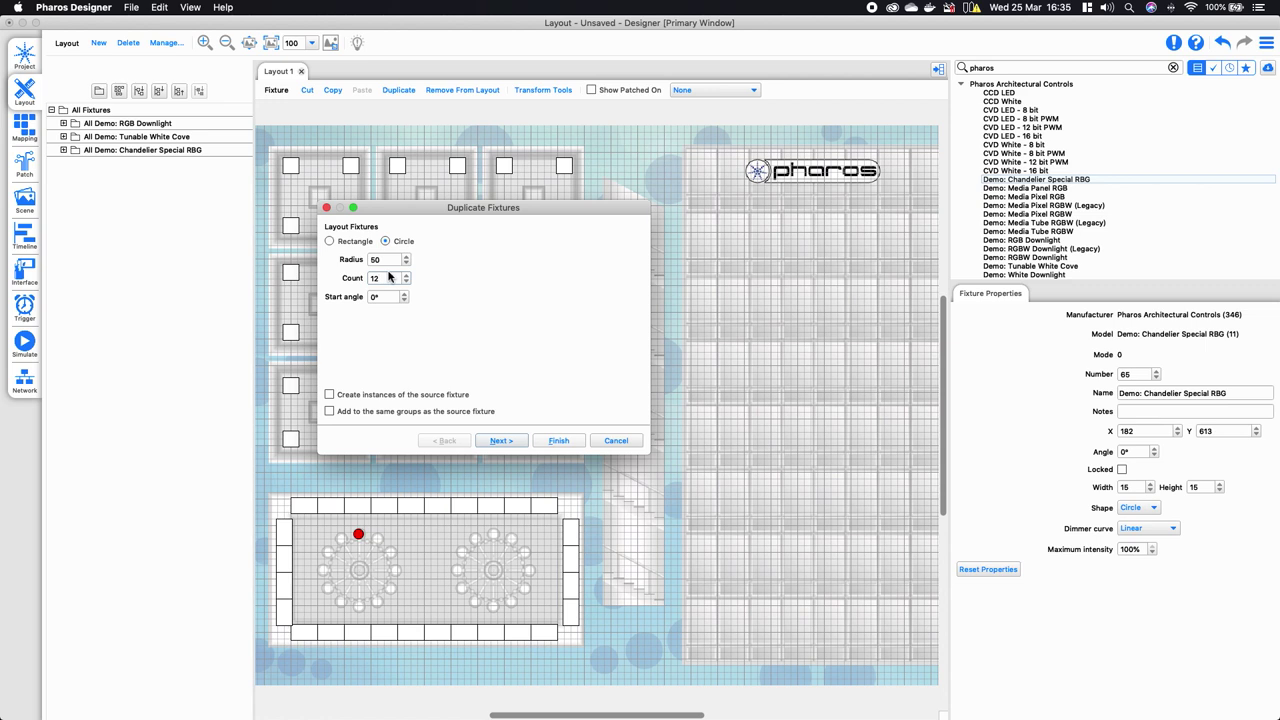
{"action": "left_click", "coordinate": [558, 442]}
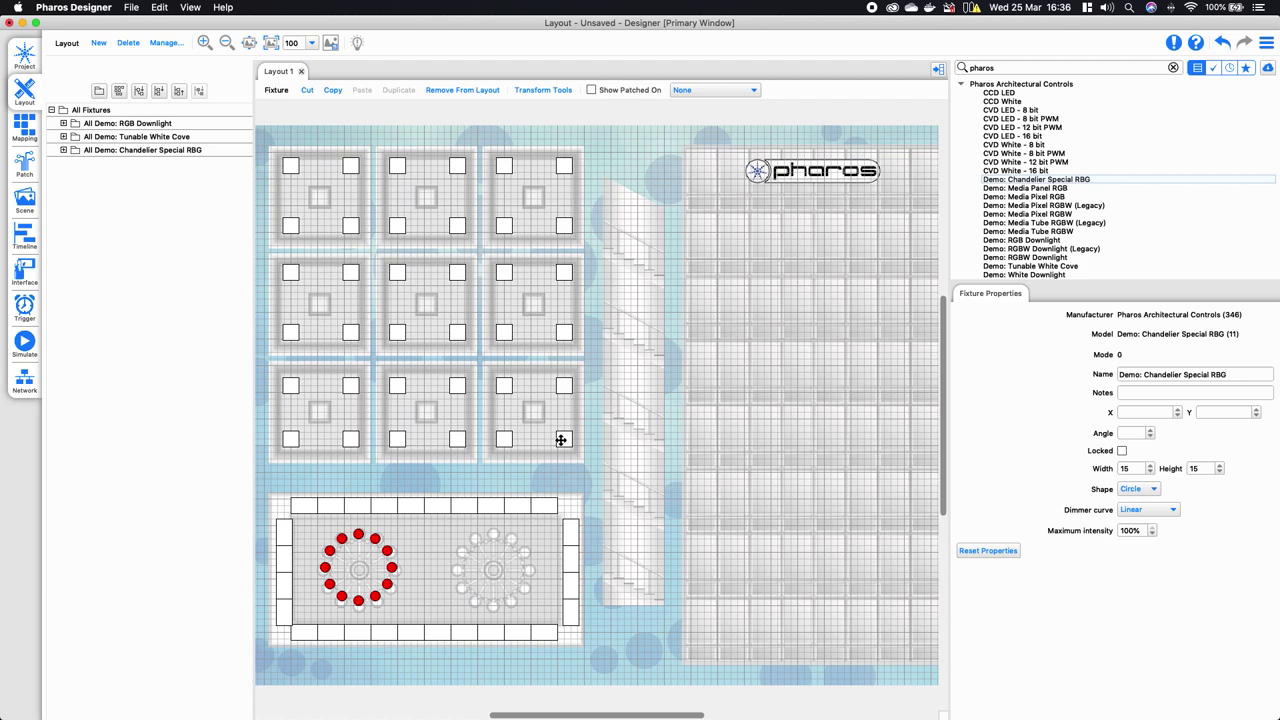
Step: Scale the ring of chandelier fixtures with the Transform Tools so it matches the lamps of the first chandelier drawing
{"action": "left_click", "coordinate": [204, 42]}
{"action": "left_click_drag", "start_coordinate": [640, 713], "coordinate": [597, 710]}
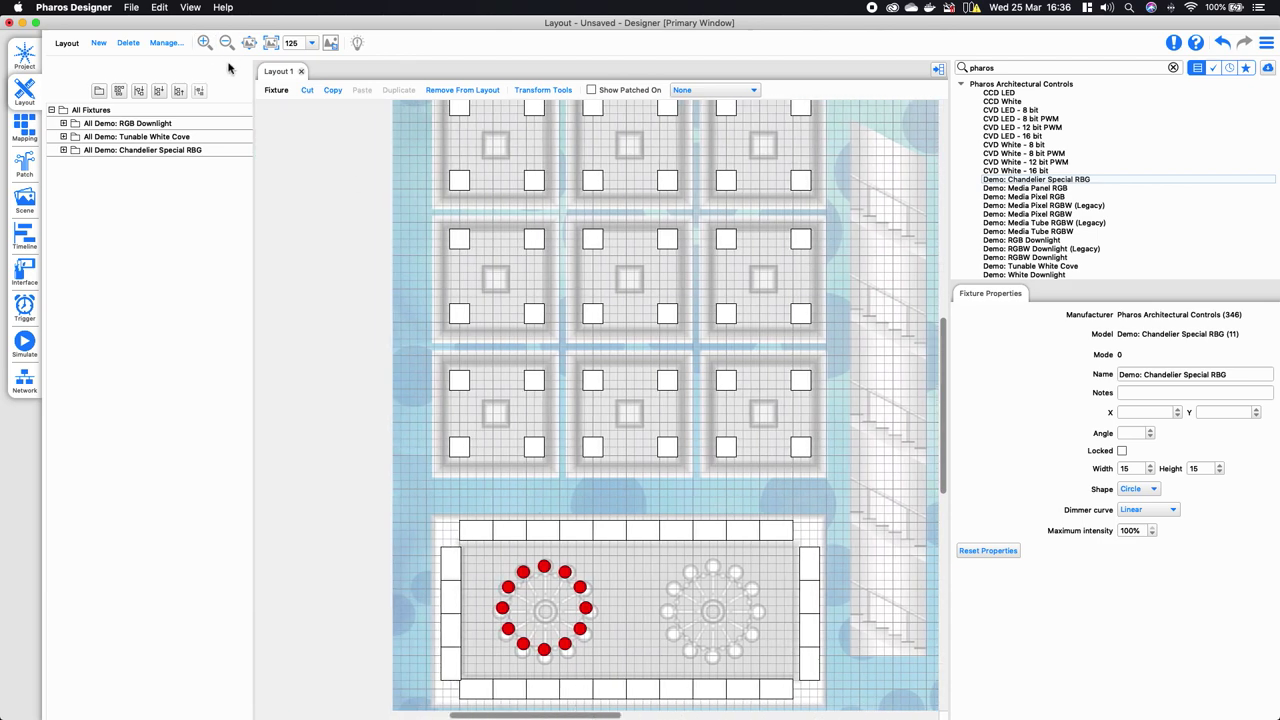
{"action": "left_click", "coordinate": [205, 43]}
{"action": "scroll", "coordinate": [460, 487], "scroll_direction": "down", "scroll_amount": 2}
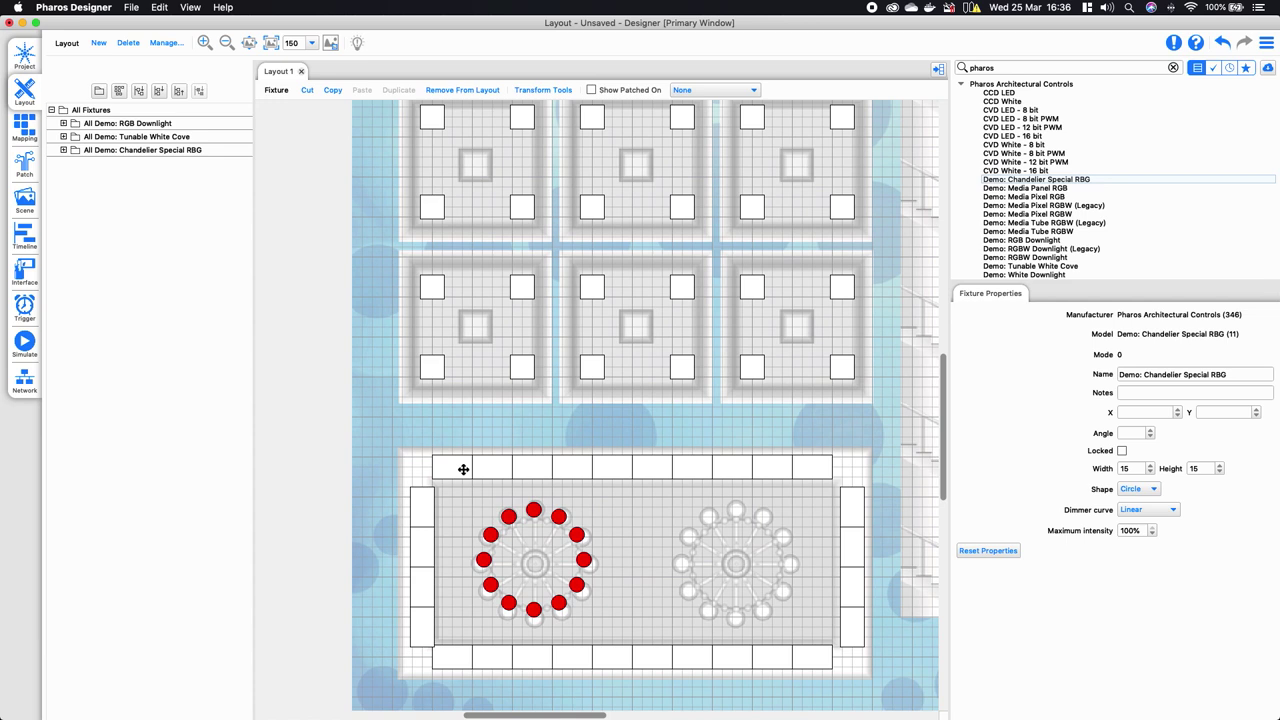
{"action": "left_click", "coordinate": [539, 90]}
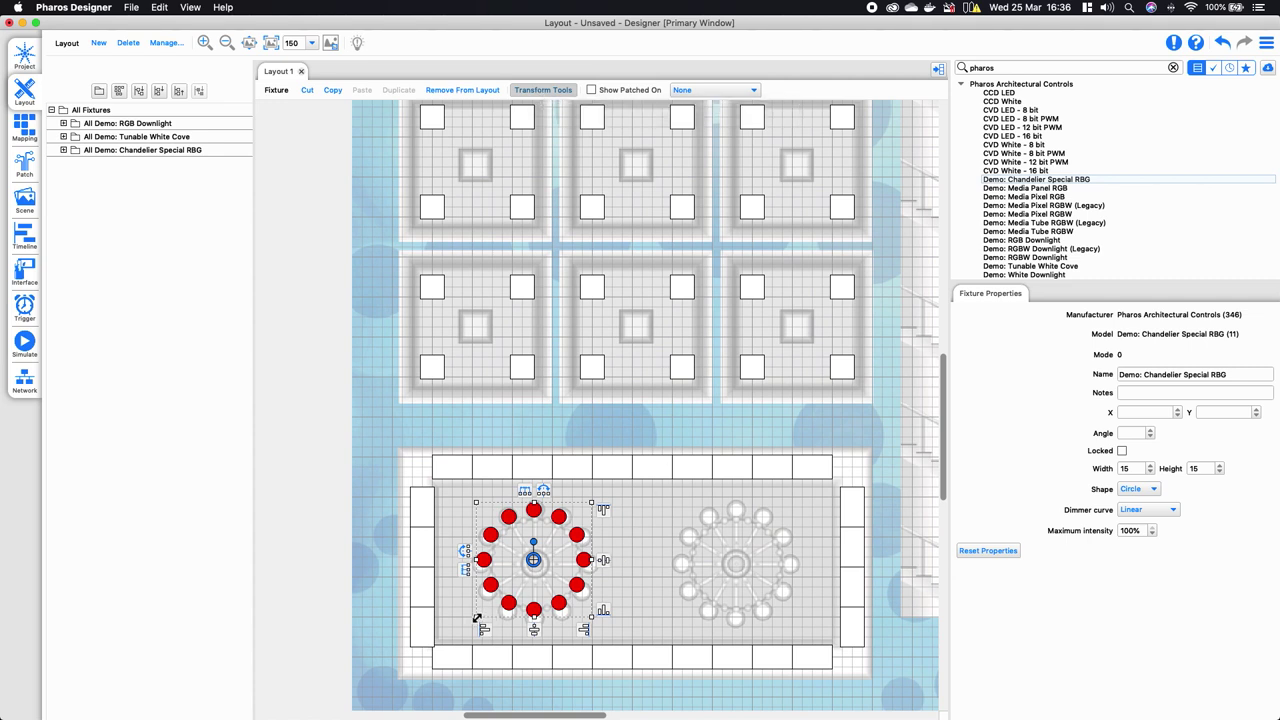
{"action": "left_click_drag", "start_coordinate": [477, 619], "coordinate": [474, 626]}
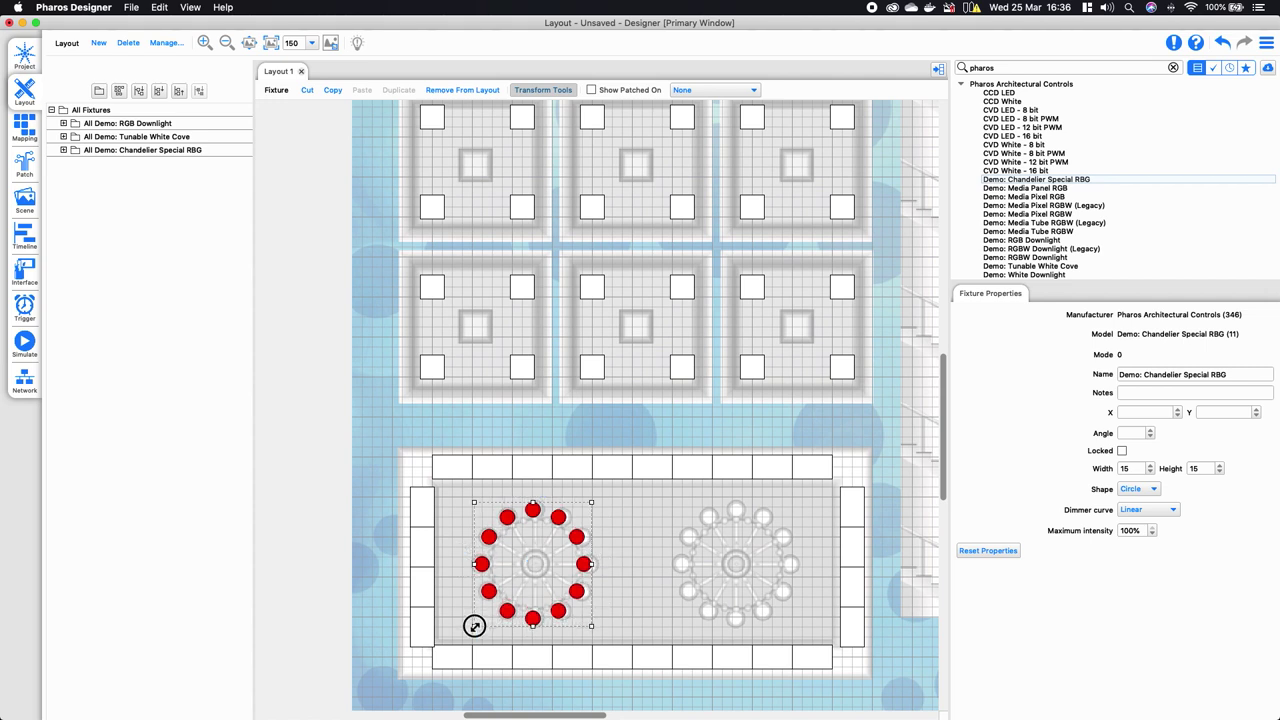
{"action": "left_click_drag", "start_coordinate": [591, 626], "coordinate": [597, 630]}
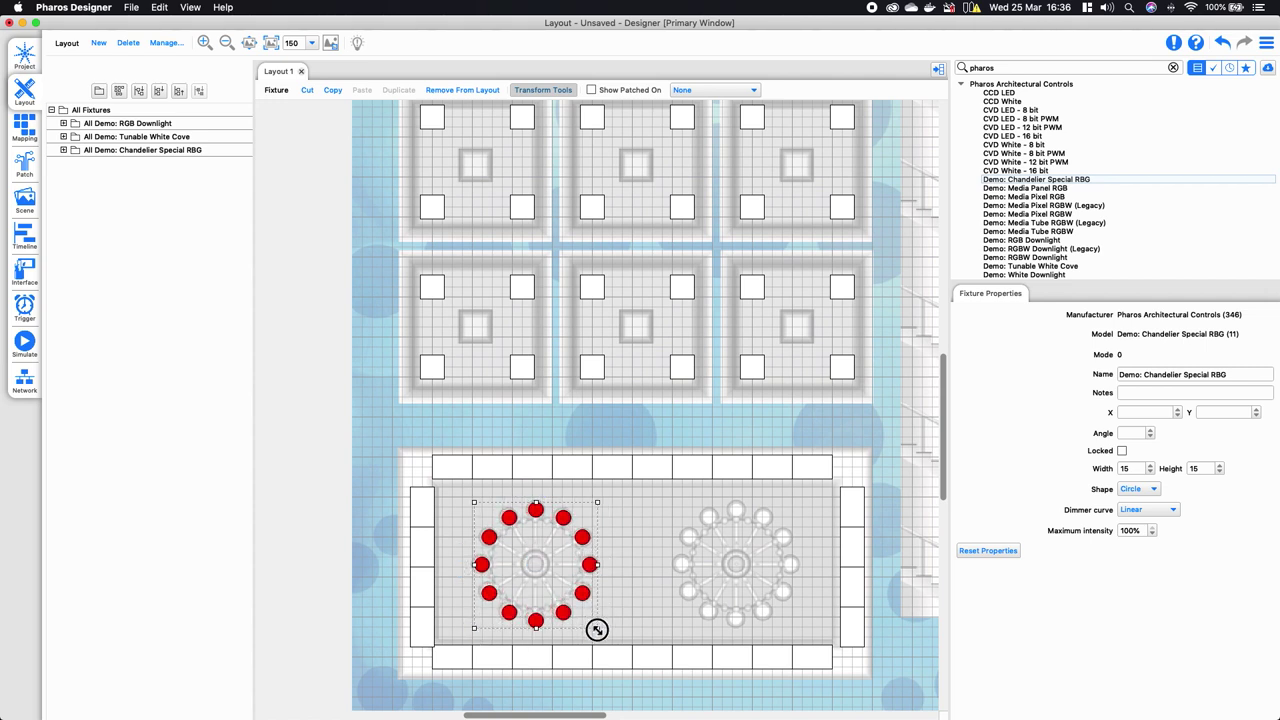
{"action": "left_click", "coordinate": [476, 507]}
Step: Copy the complete ring of 12 chandelier fixtures onto the second chandelier drawing in the same room
{"action": "left_click_drag", "start_coordinate": [459, 499], "coordinate": [604, 631]}
{"action": "left_click_drag", "start_coordinate": [537, 511], "coordinate": [738, 511]}
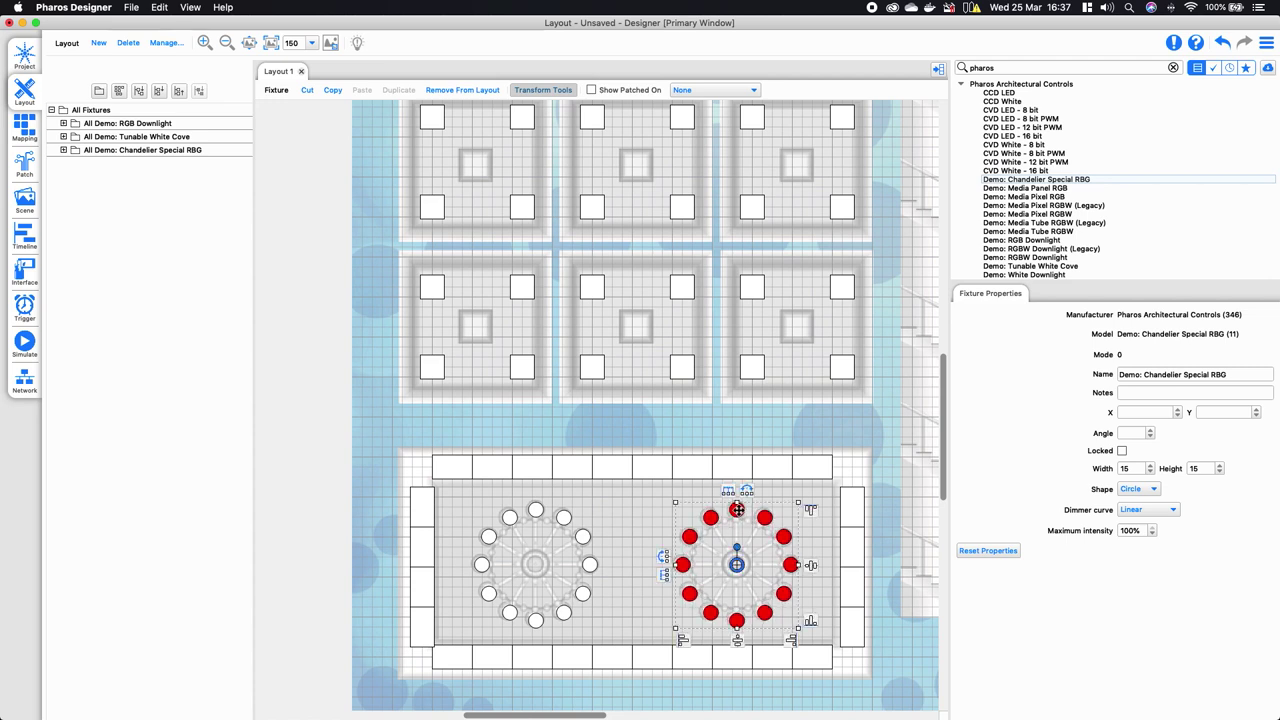
{"action": "left_click", "coordinate": [629, 505]}
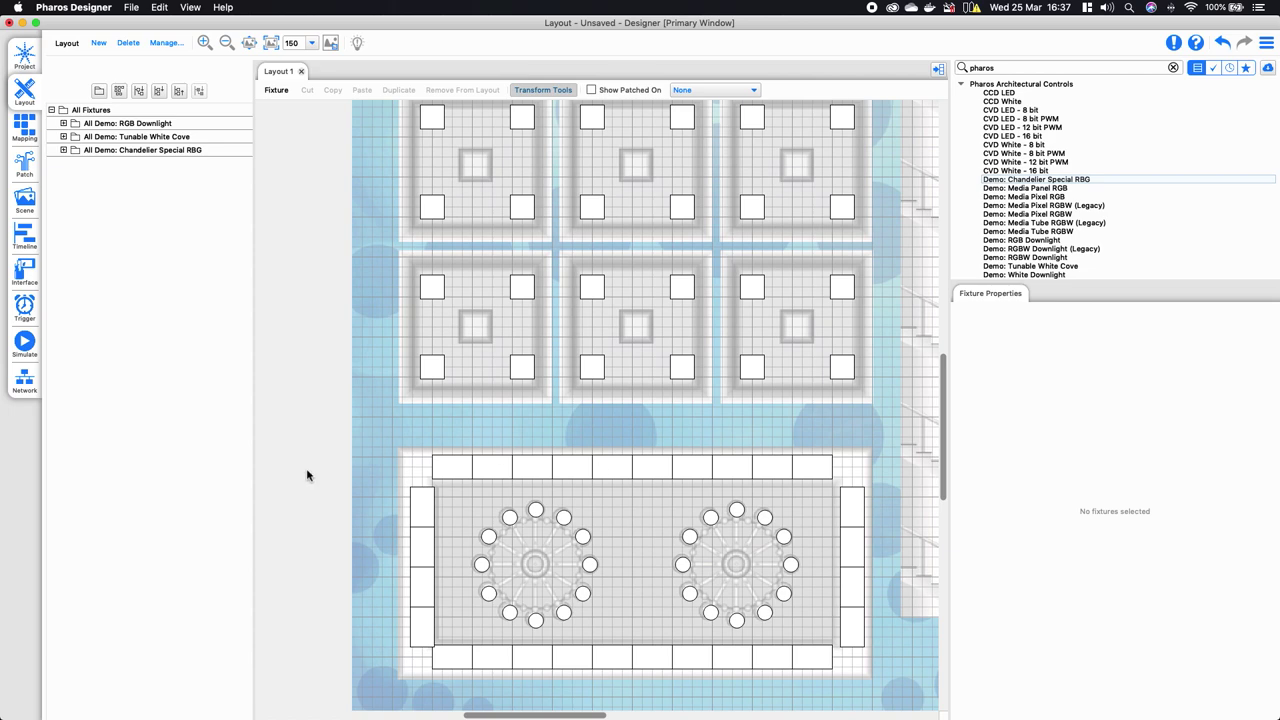
Step: Examine which layout fixtures belong to the automatic RGB Downlight, Tunable White Cove and Chandelier Special RBG groups
{"action": "left_click", "coordinate": [204, 43]}
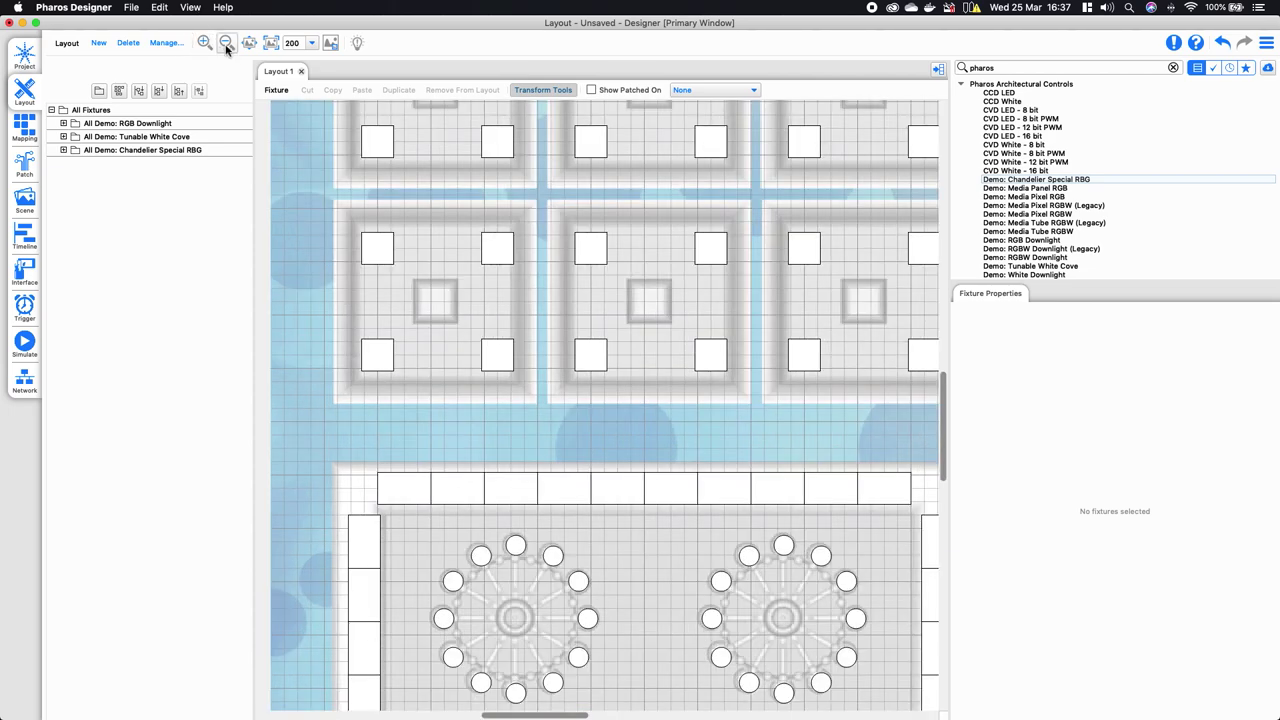
{"action": "left_click", "coordinate": [226, 43]}
{"action": "left_click", "coordinate": [226, 43]}
{"action": "left_click", "coordinate": [226, 43]}
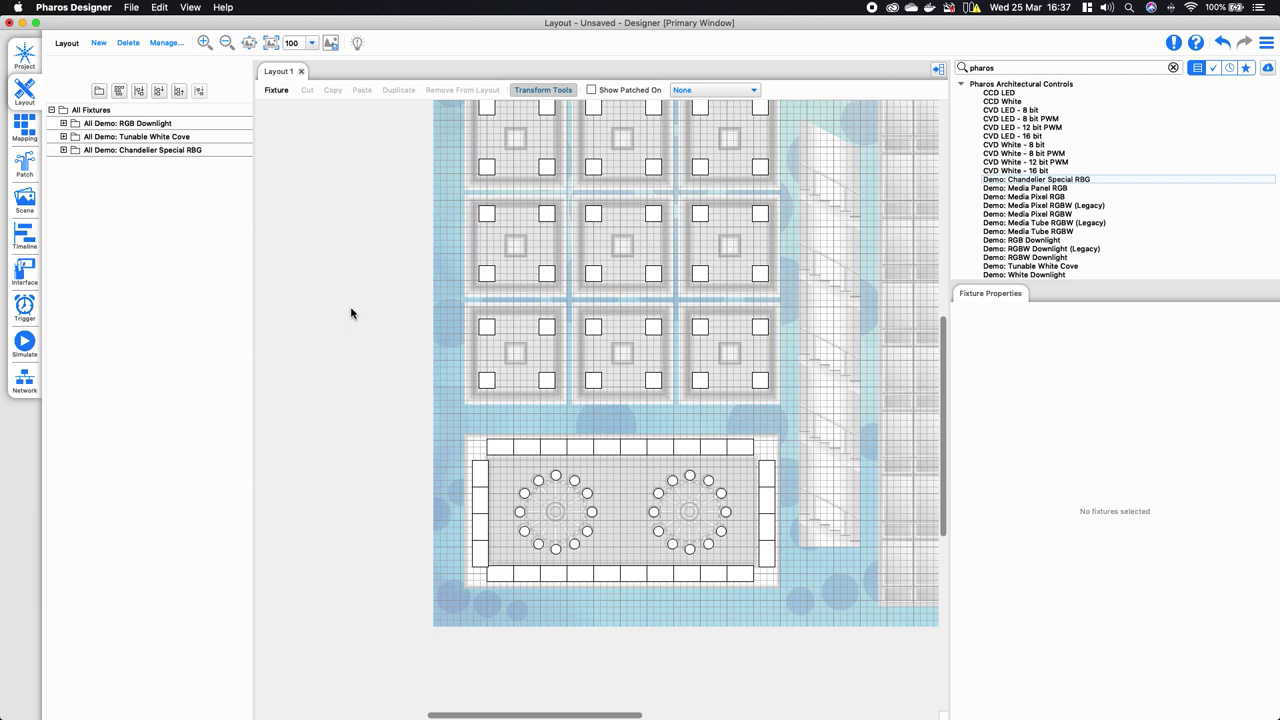
{"action": "scroll", "coordinate": [351, 313], "scroll_direction": "down", "scroll_amount": 2}
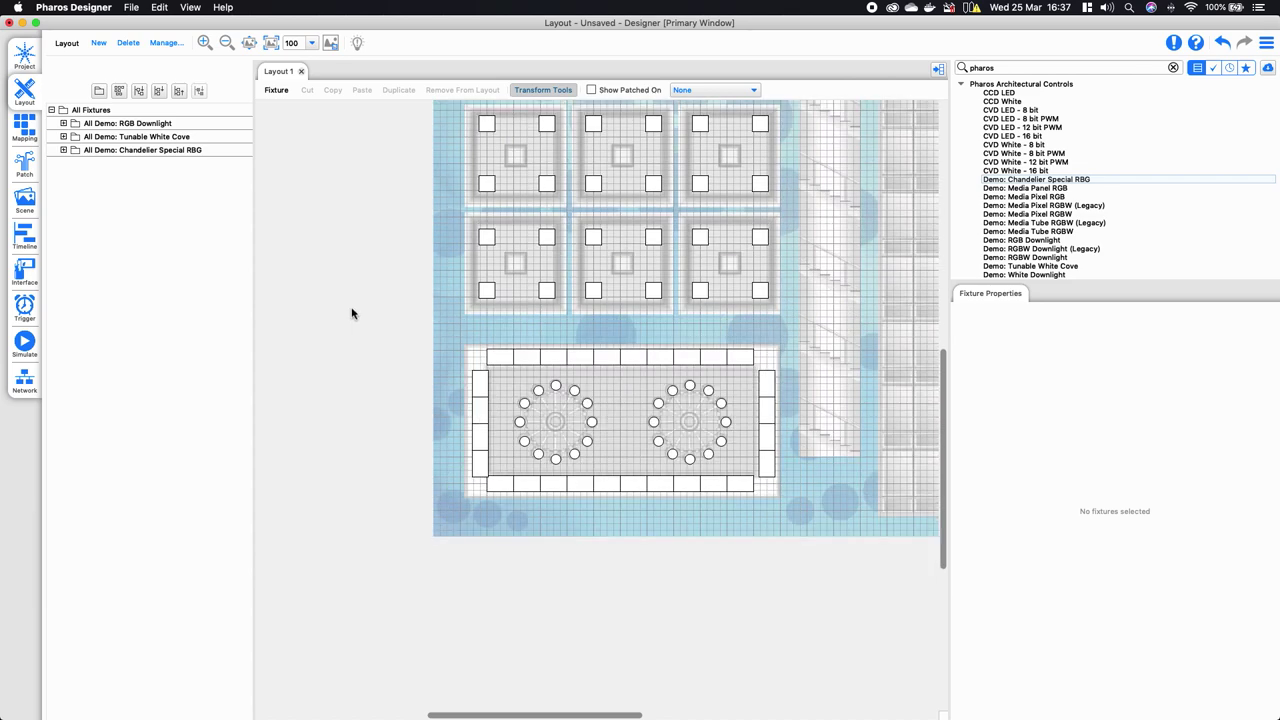
{"action": "scroll", "coordinate": [351, 313], "scroll_direction": "up", "scroll_amount": 4}
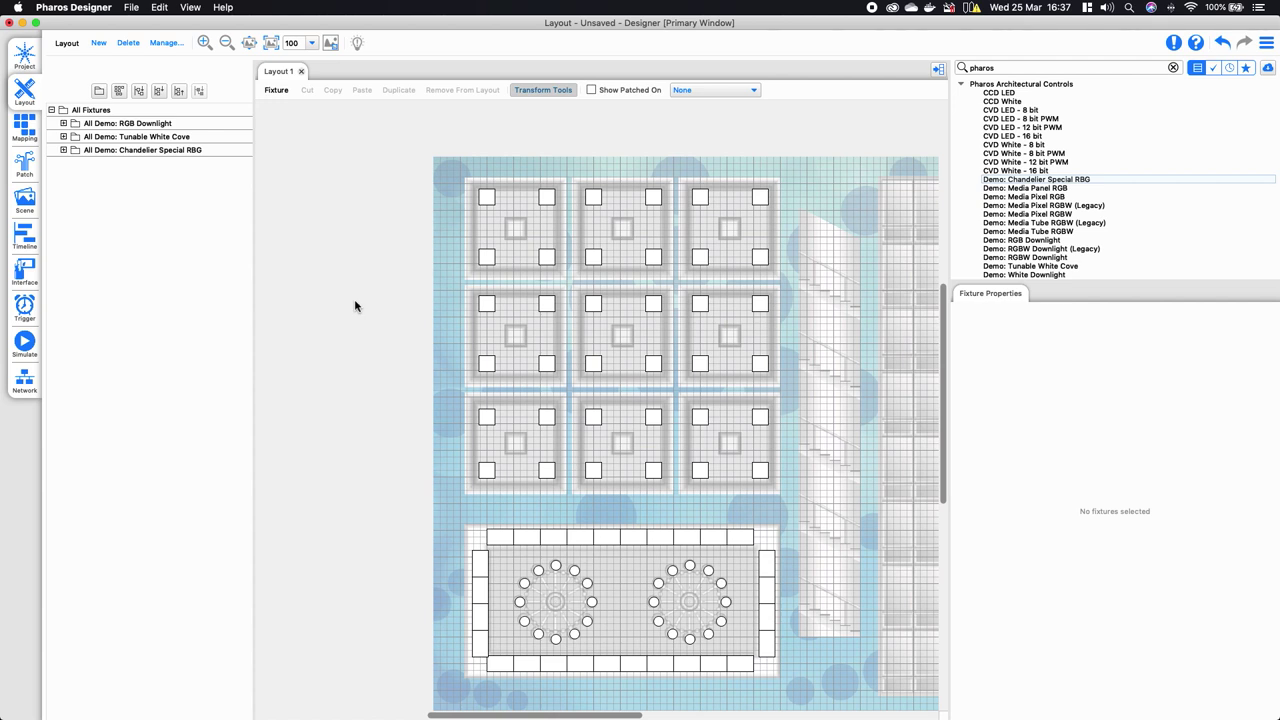
{"action": "left_click", "coordinate": [130, 126]}
{"action": "left_click", "coordinate": [130, 136]}
{"action": "left_click", "coordinate": [139, 150]}
{"action": "left_click", "coordinate": [135, 135]}
{"action": "left_click", "coordinate": [135, 125]}
{"action": "left_click", "coordinate": [130, 136]}
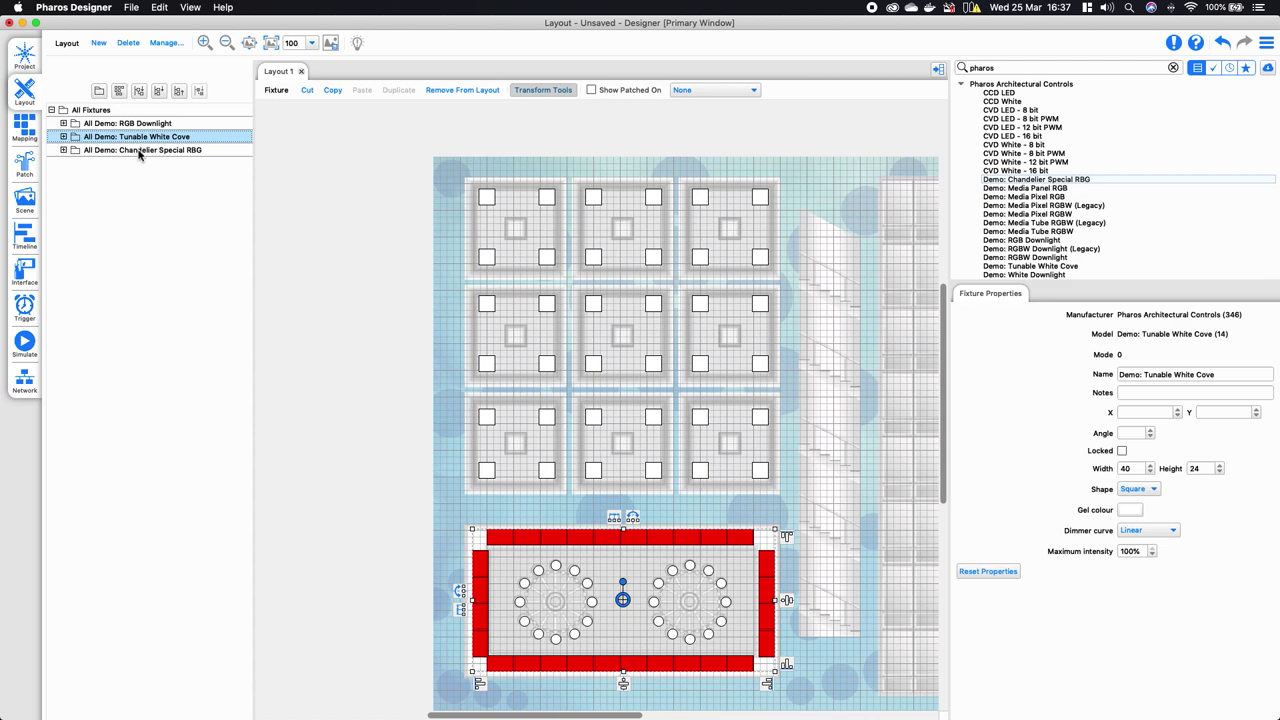
{"action": "left_click", "coordinate": [139, 150]}
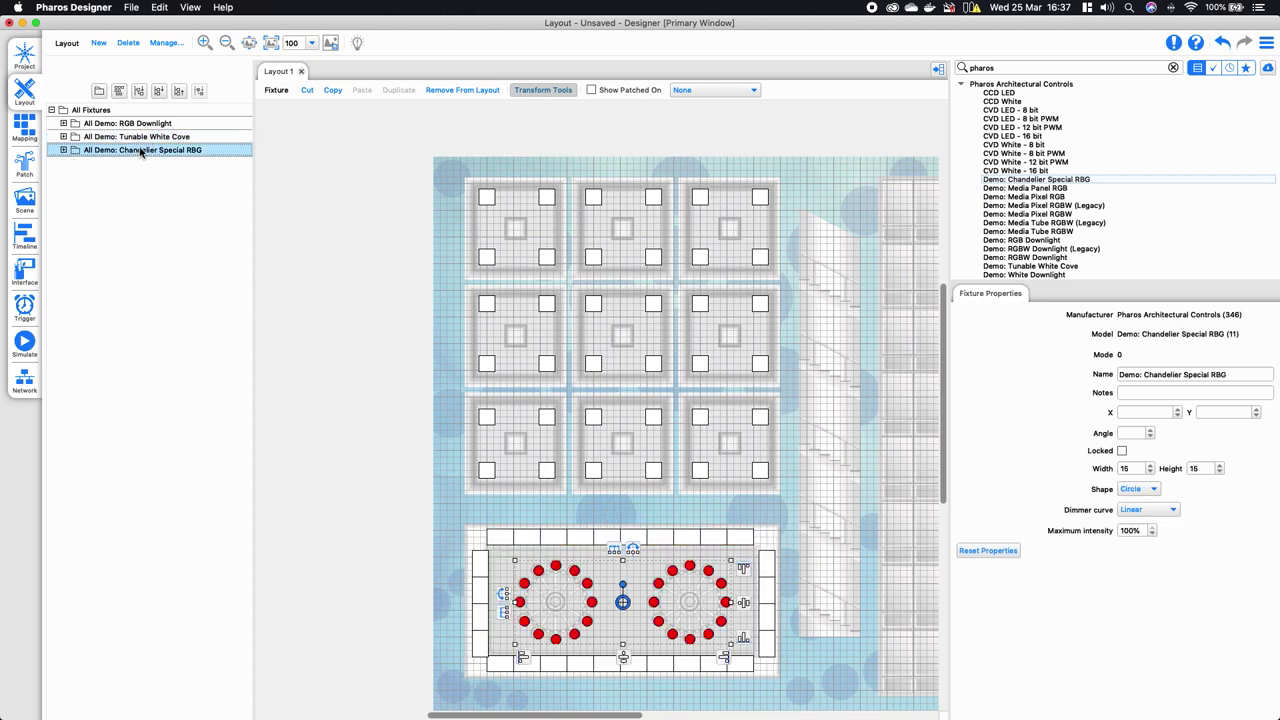
{"action": "left_click", "coordinate": [128, 124]}
{"action": "left_click", "coordinate": [132, 136]}
{"action": "left_click", "coordinate": [143, 150]}
{"action": "left_click", "coordinate": [134, 136]}
{"action": "left_click", "coordinate": [130, 124]}
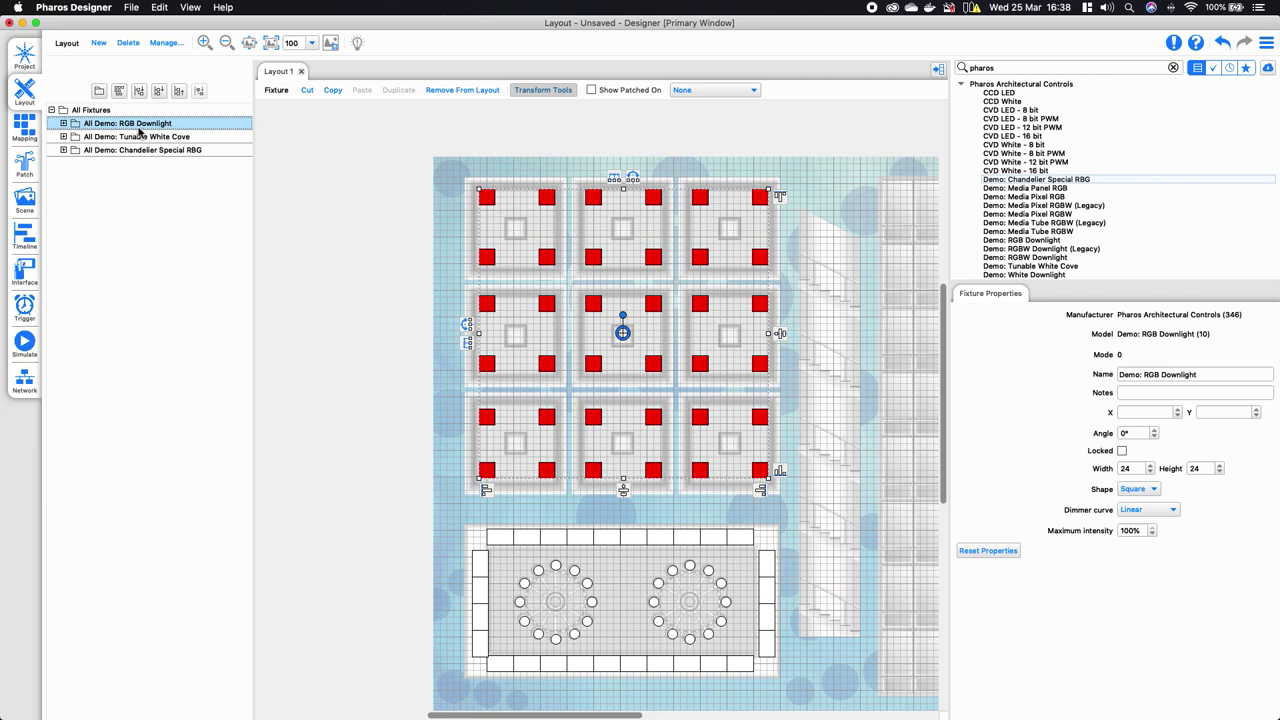
Step: Group all cove and chandelier fixtures of the chandelier room as "Chandelier Area" and check the group's selection
{"action": "left_click", "coordinate": [452, 508]}
{"action": "left_click_drag", "start_coordinate": [452, 508], "coordinate": [815, 699]}
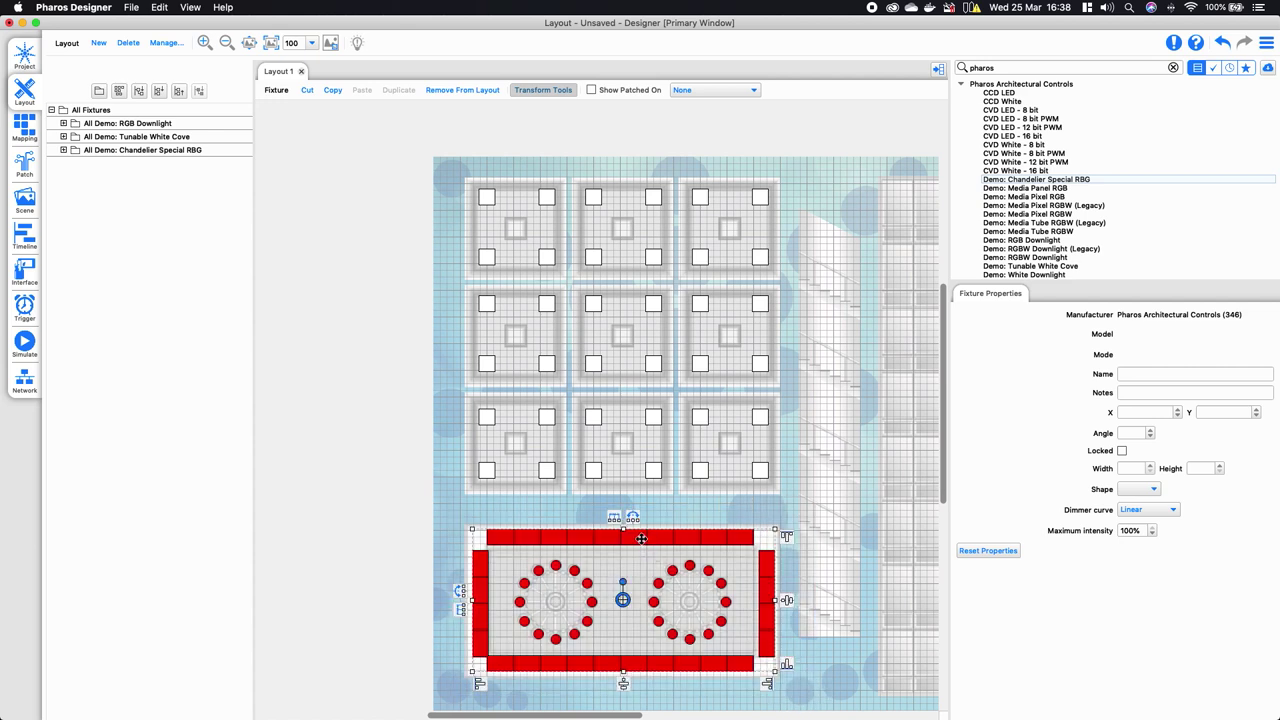
{"action": "right_click", "coordinate": [641, 539]}
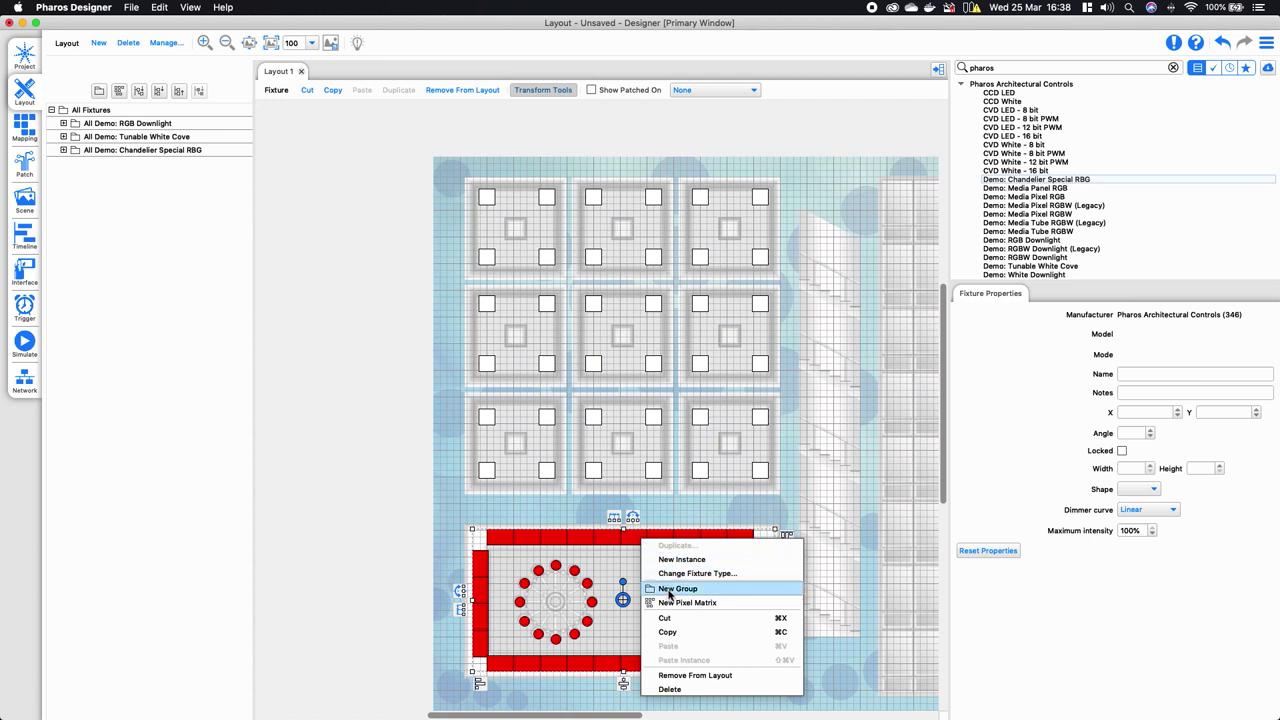
{"action": "left_click", "coordinate": [670, 592]}
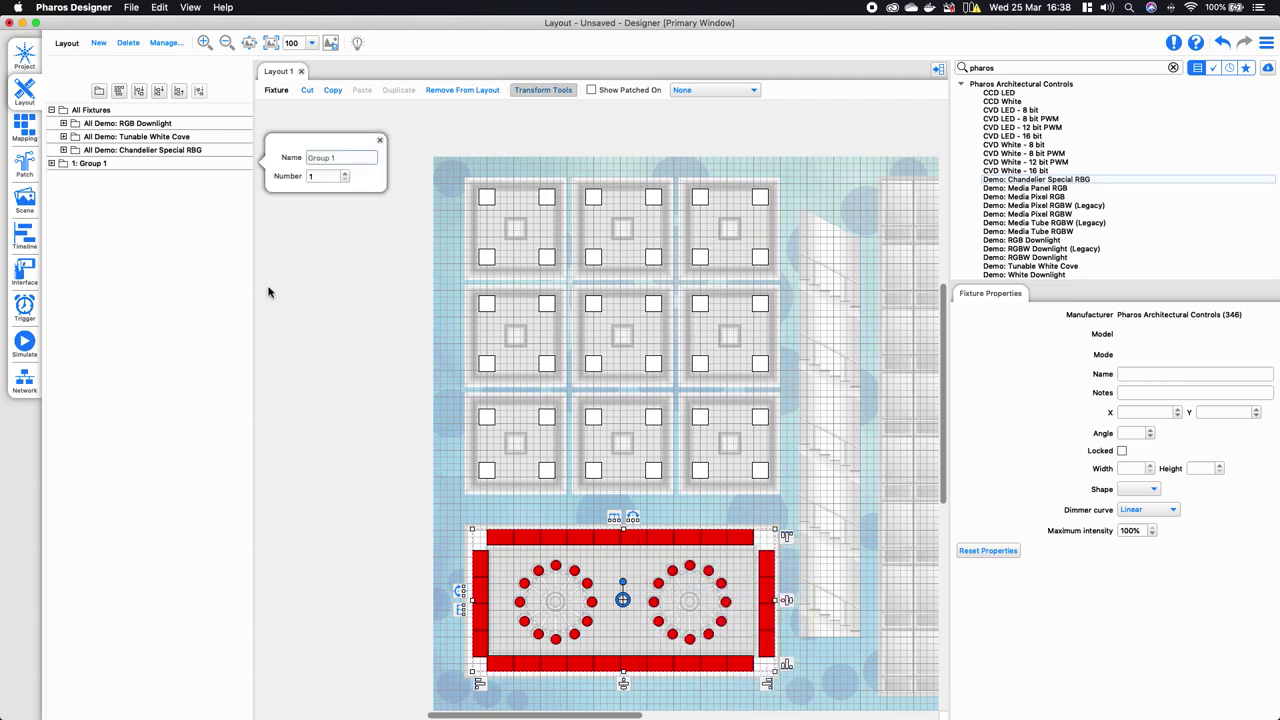
{"action": "type", "text": "Chandelier Area"}
{"action": "left_click", "coordinate": [320, 322]}
{"action": "left_click", "coordinate": [100, 164]}
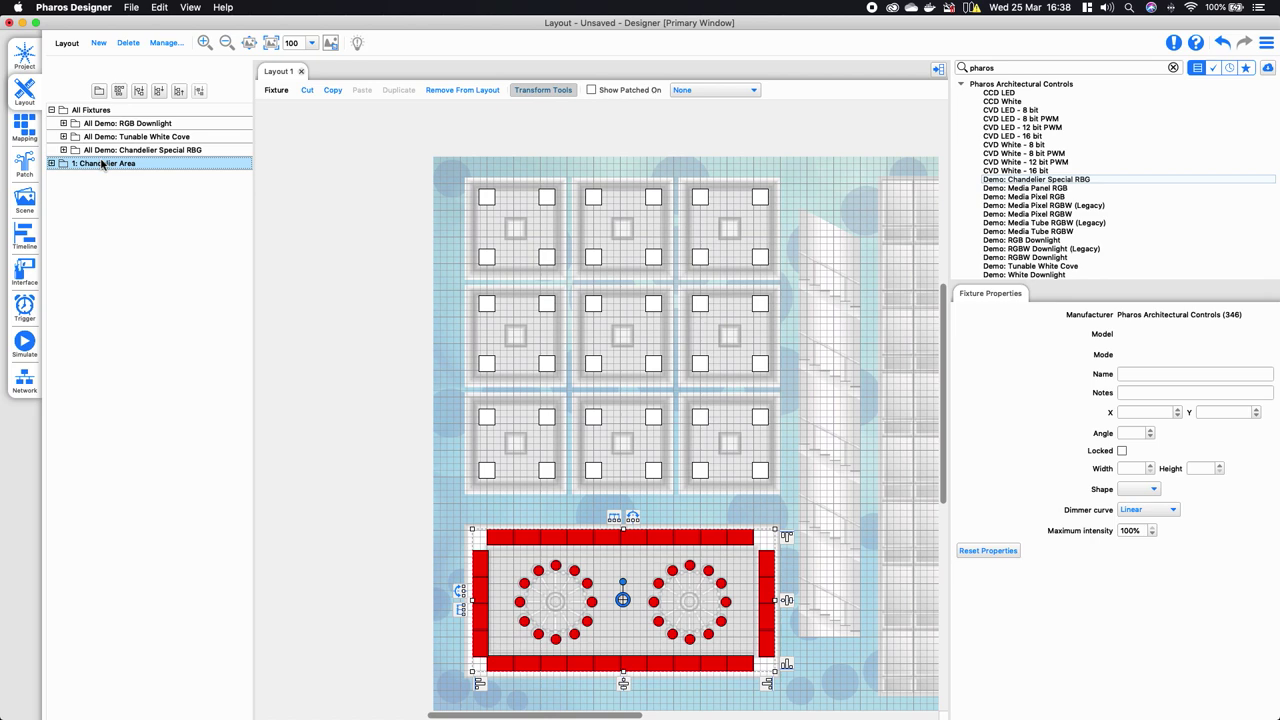
{"action": "left_click", "coordinate": [387, 168]}
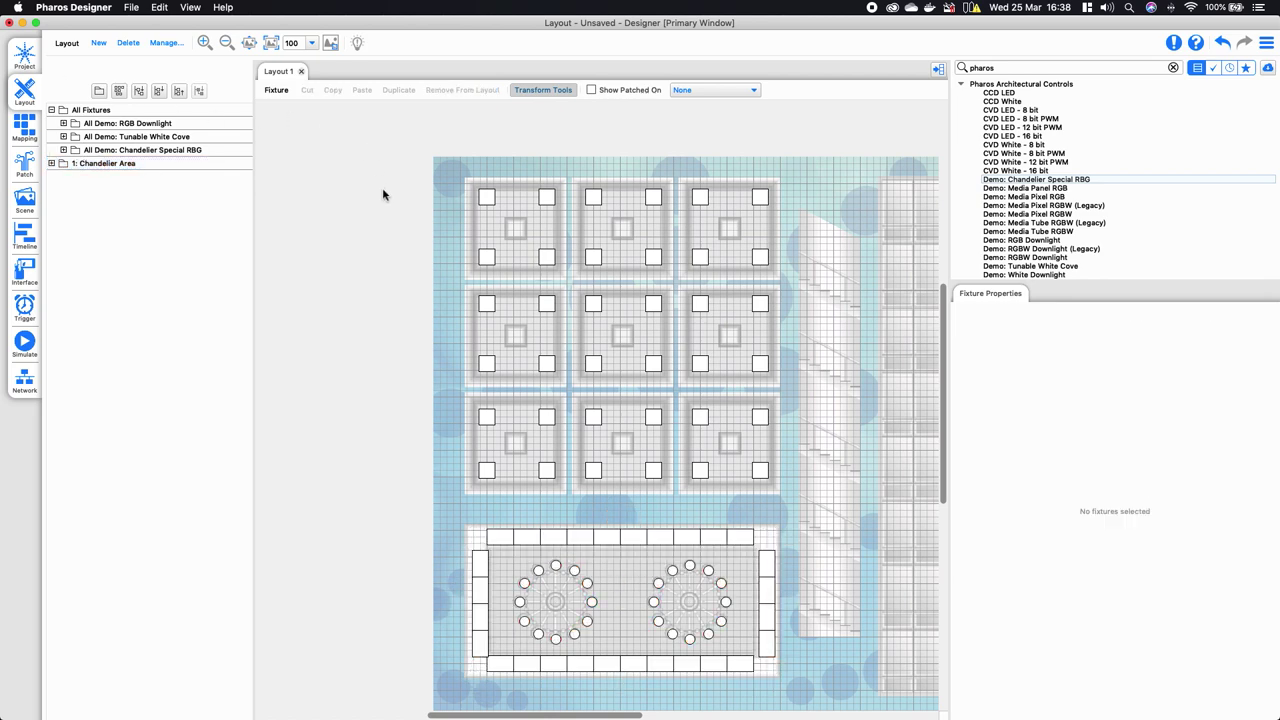
Step: Clear the fixture library search, browse the Generic fixture types including the LED variants, and collapse the list to manufacturers
{"action": "left_click_drag", "start_coordinate": [597, 714], "coordinate": [659, 711]}
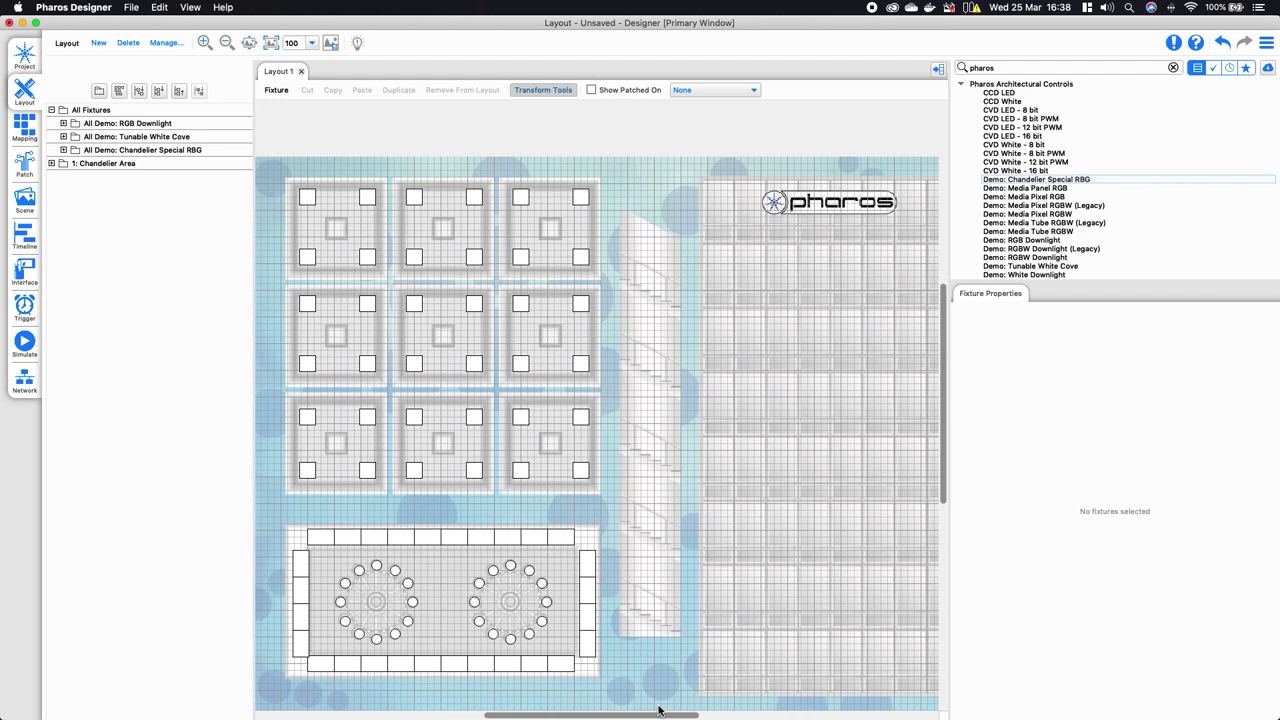
{"action": "left_click", "coordinate": [1175, 71]}
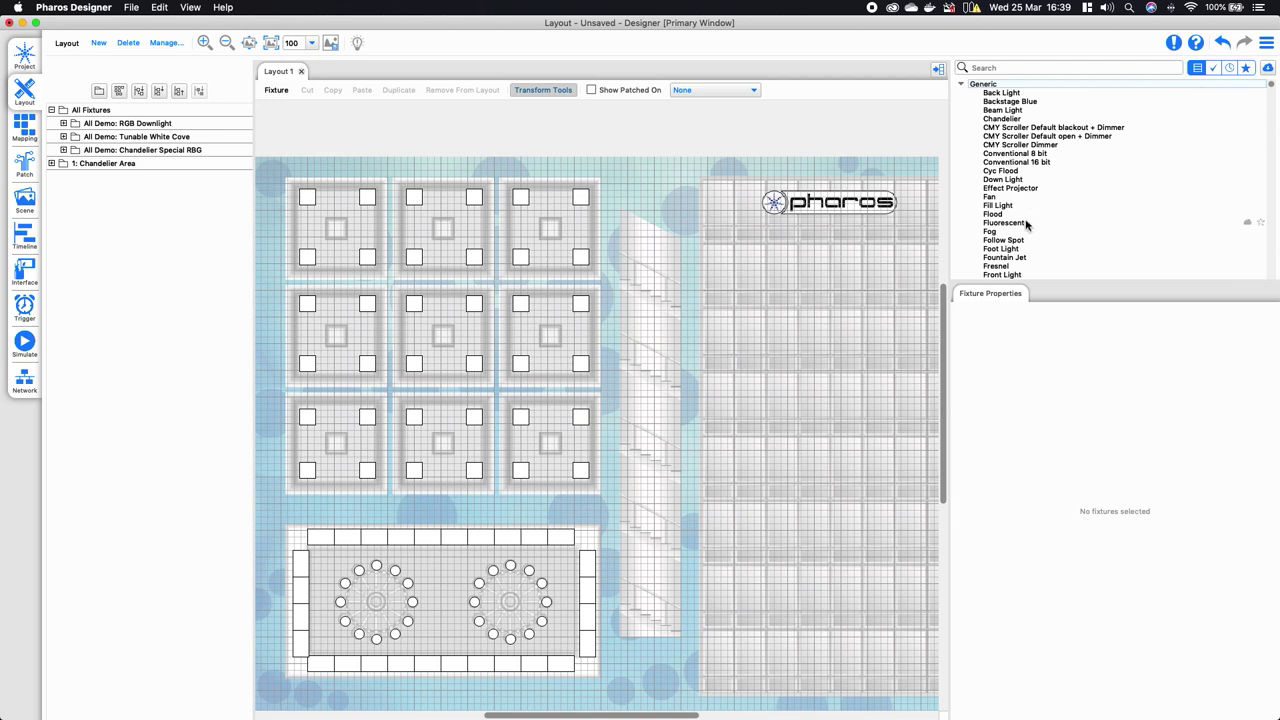
{"action": "scroll", "coordinate": [1027, 224], "scroll_direction": "down", "scroll_amount": 10}
{"action": "scroll", "coordinate": [1027, 224], "scroll_direction": "down", "scroll_amount": 5}
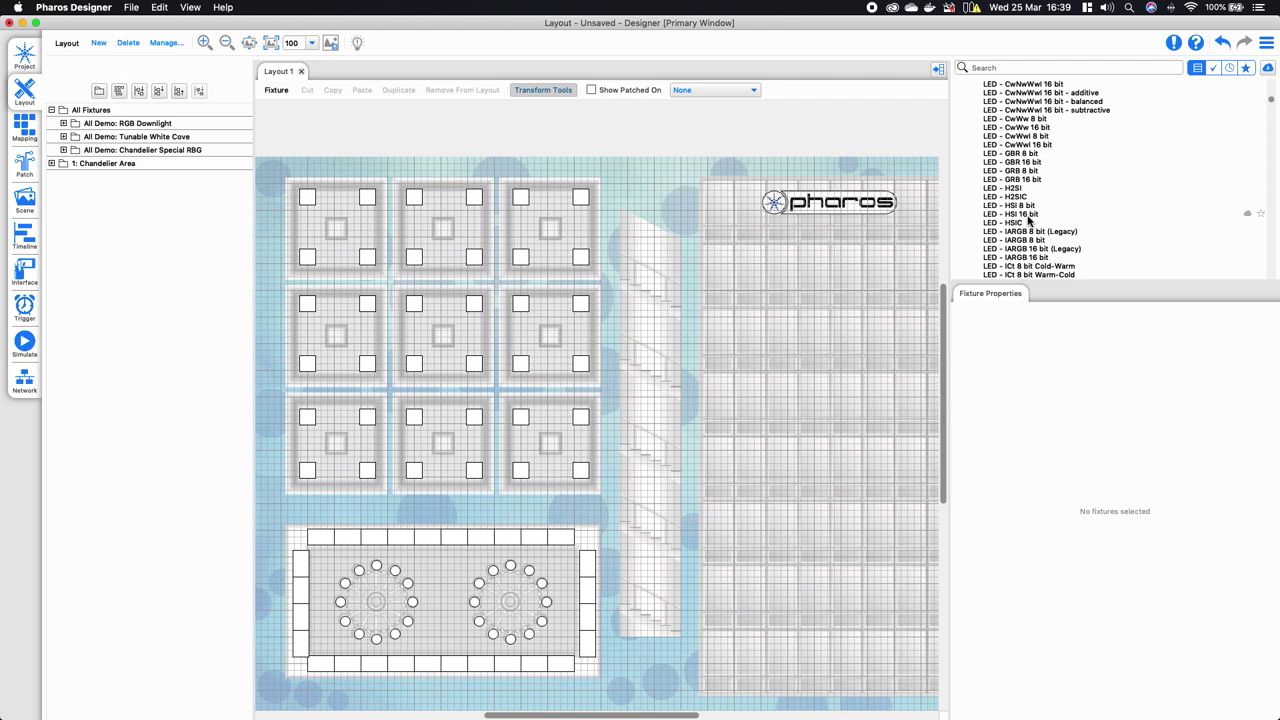
{"action": "scroll", "coordinate": [1040, 215], "scroll_direction": "down", "scroll_amount": 5}
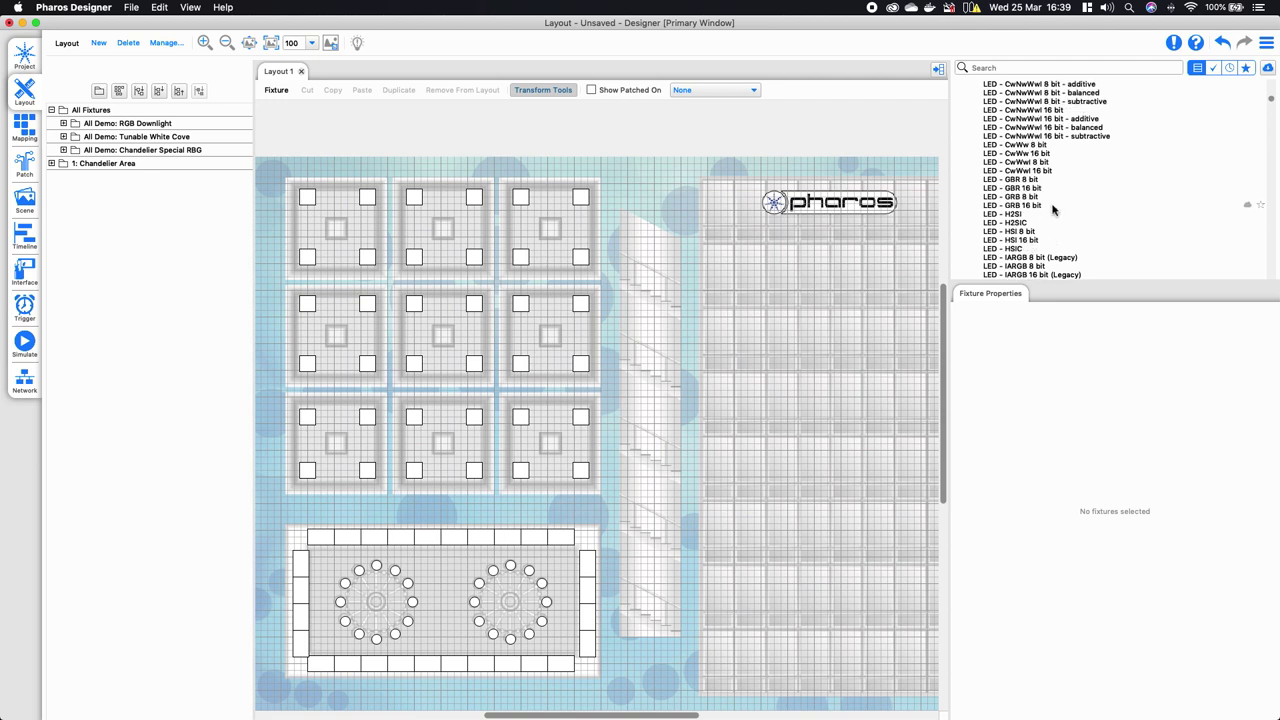
{"action": "scroll", "coordinate": [1054, 212], "scroll_direction": "down", "scroll_amount": 3}
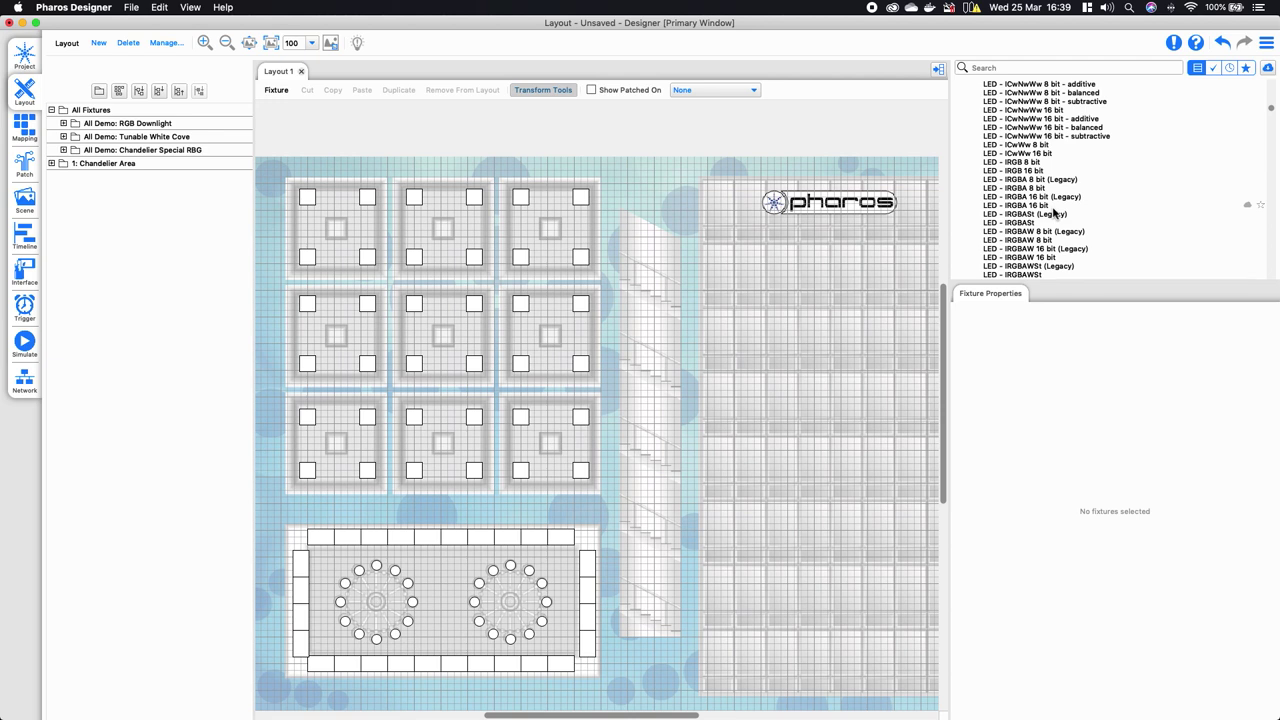
{"action": "scroll", "coordinate": [1048, 200], "scroll_direction": "up", "scroll_amount": 6}
{"action": "scroll", "coordinate": [1036, 180], "scroll_direction": "up", "scroll_amount": 15}
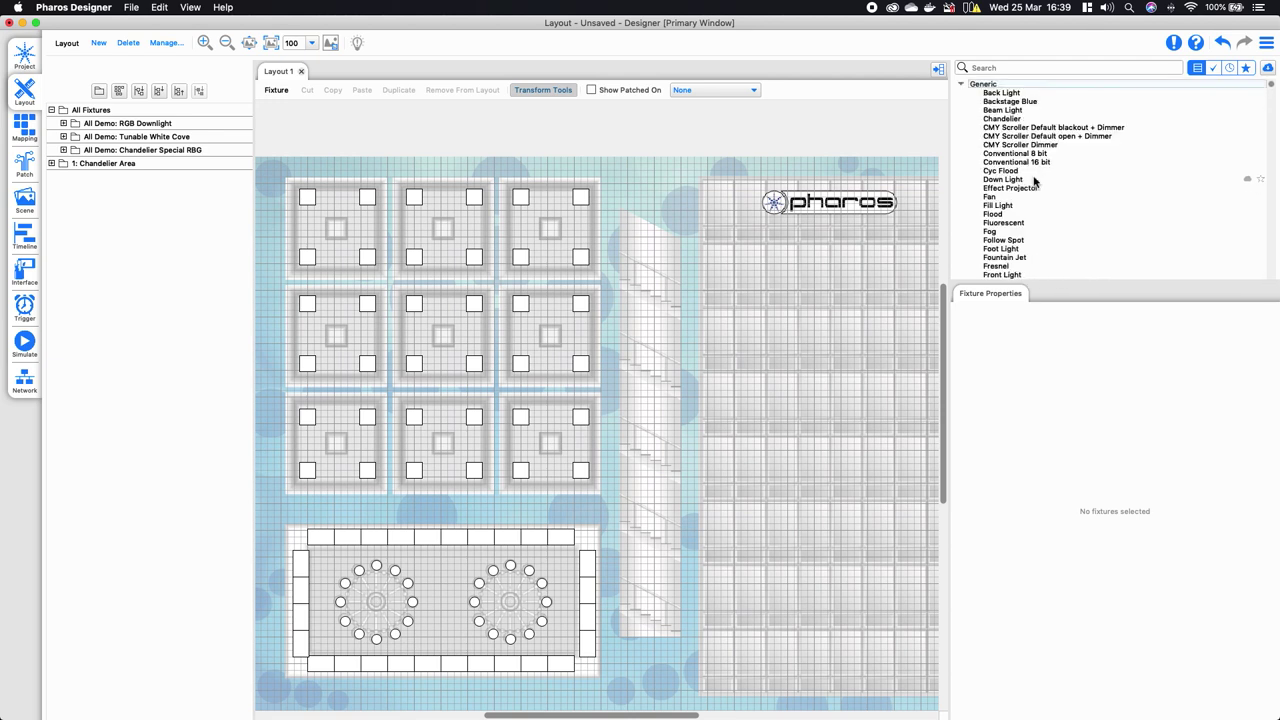
{"action": "left_click", "coordinate": [962, 85]}
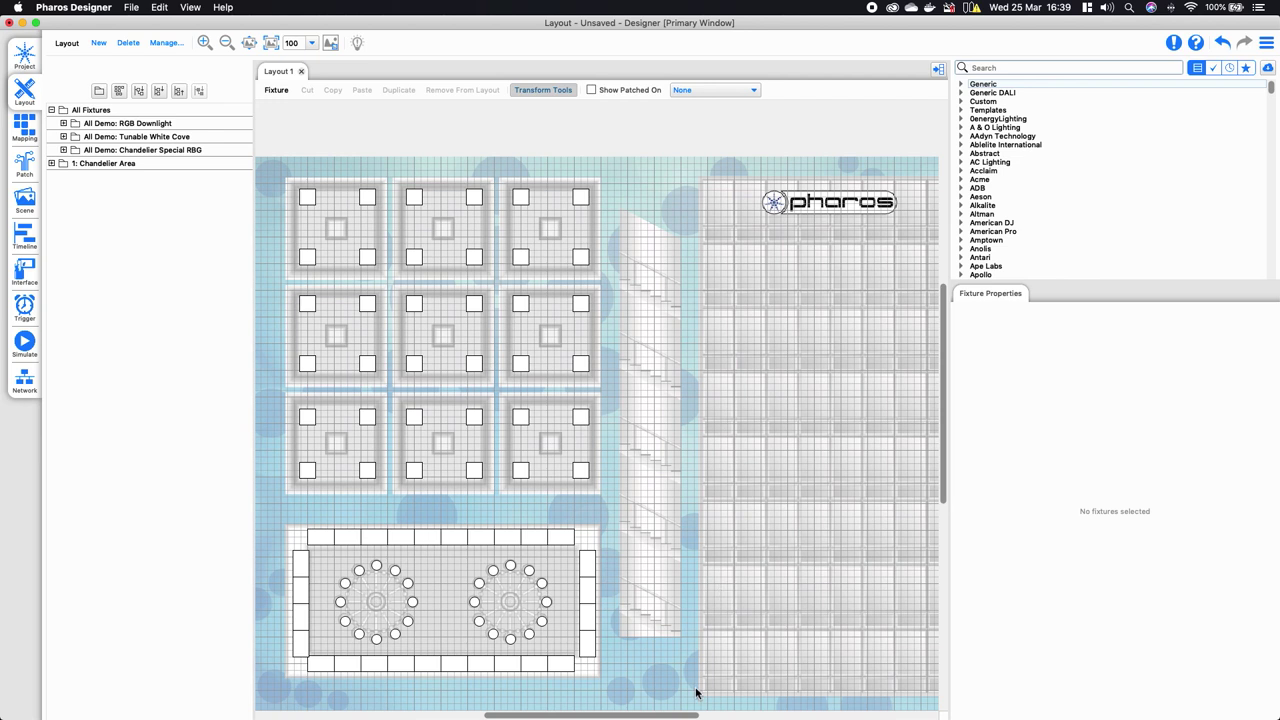
Step: Switch to Finder and open the Layout folder inside Training patch and layout in the Training Files
{"action": "mouse_move", "coordinate": [659, 712]}
{"action": "mouse_move", "coordinate": [230, 712]}
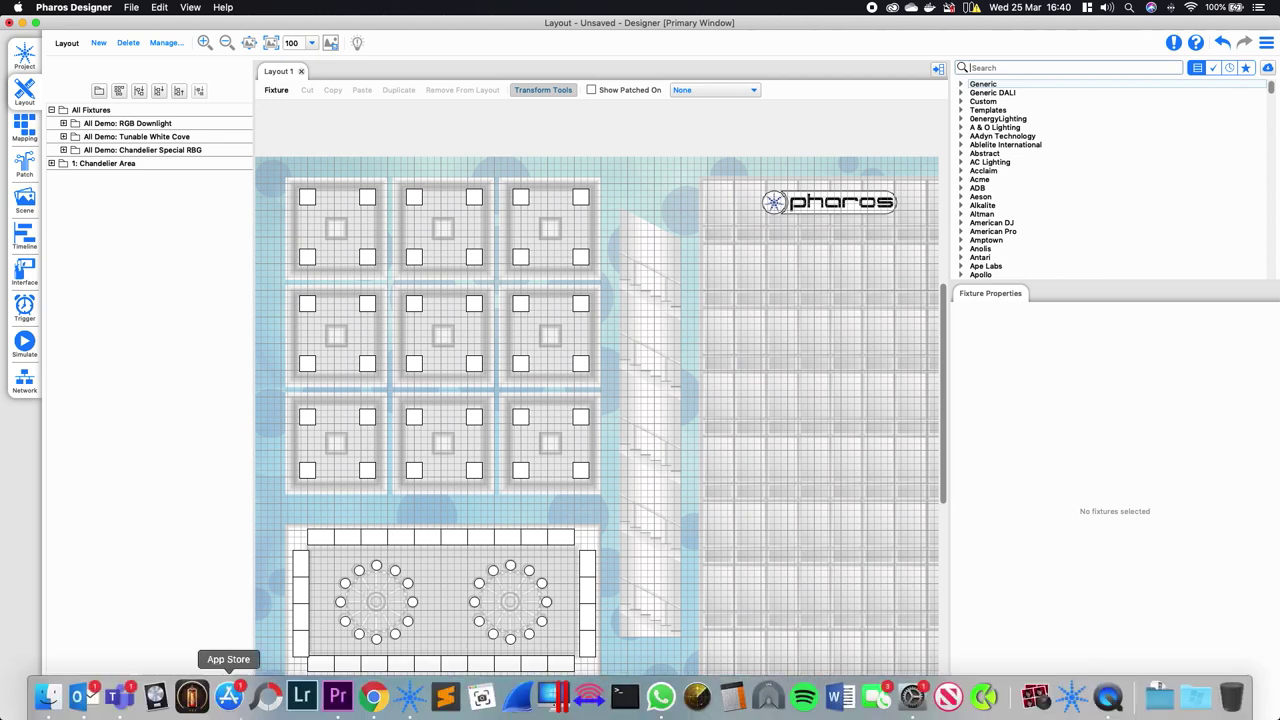
{"action": "left_click", "coordinate": [60, 714]}
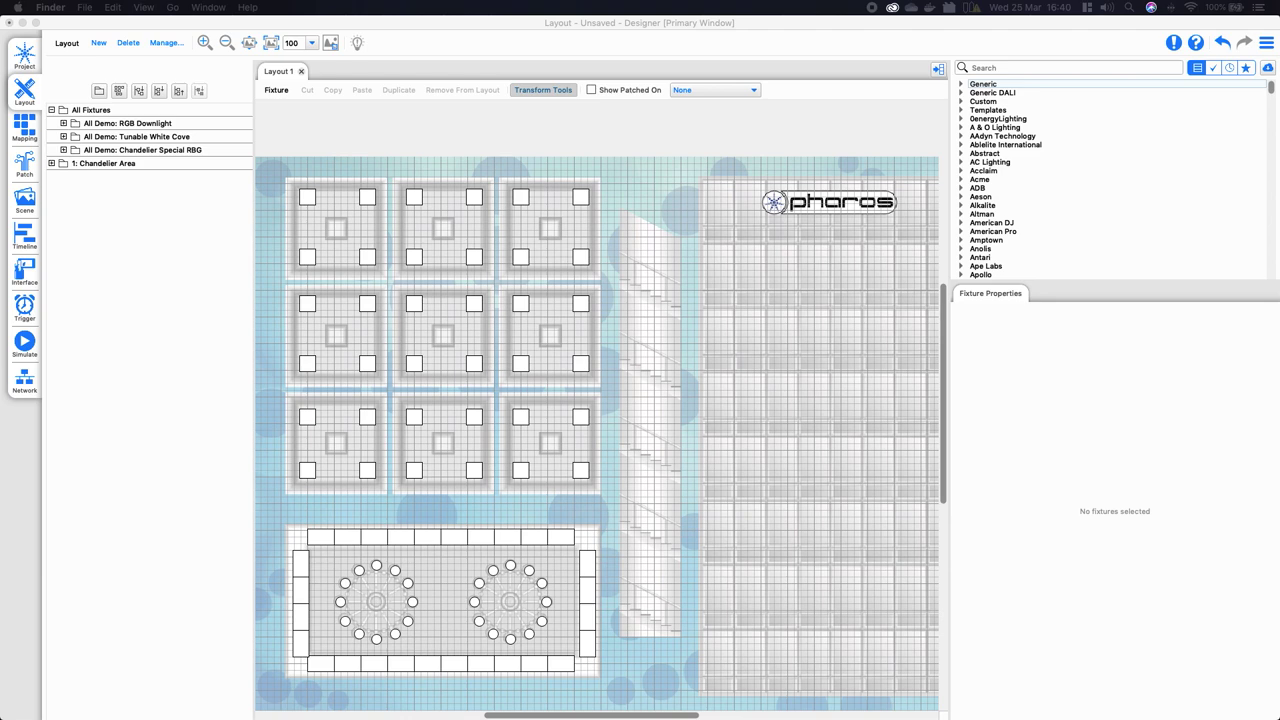
{"action": "key", "text": "super+n"}
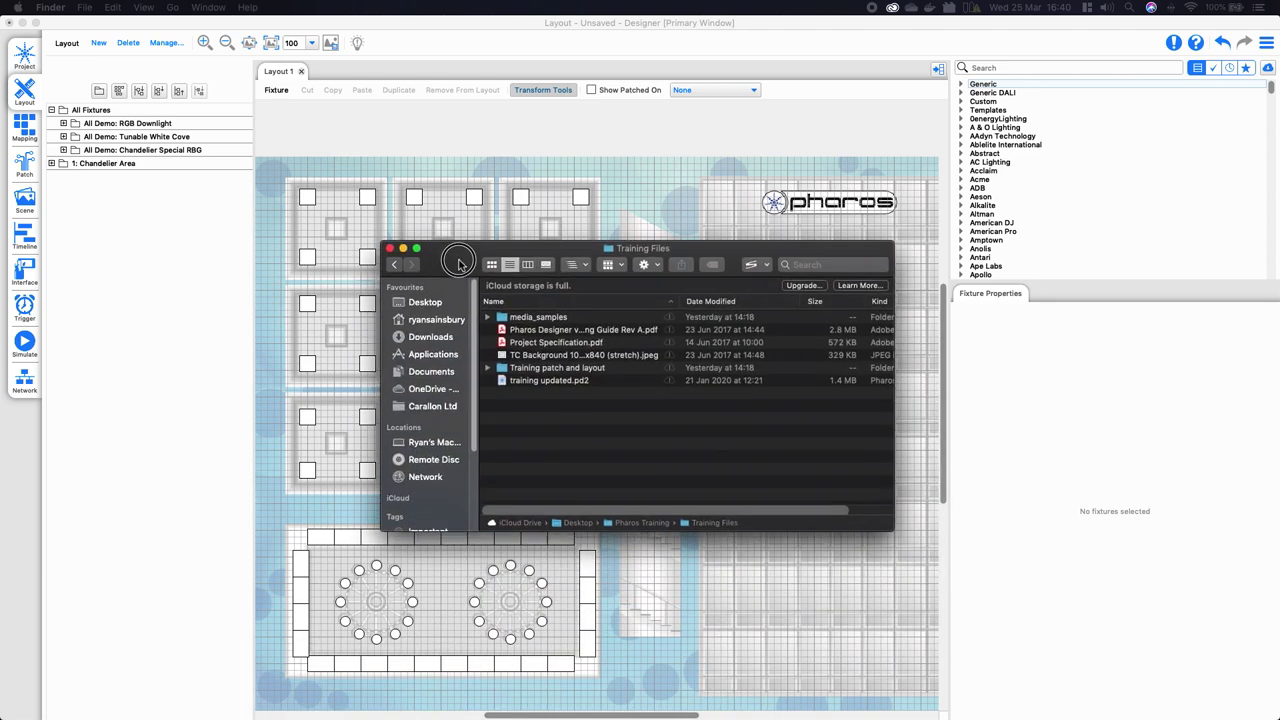
{"action": "left_click", "coordinate": [519, 366]}
{"action": "double_click", "coordinate": [518, 364]}
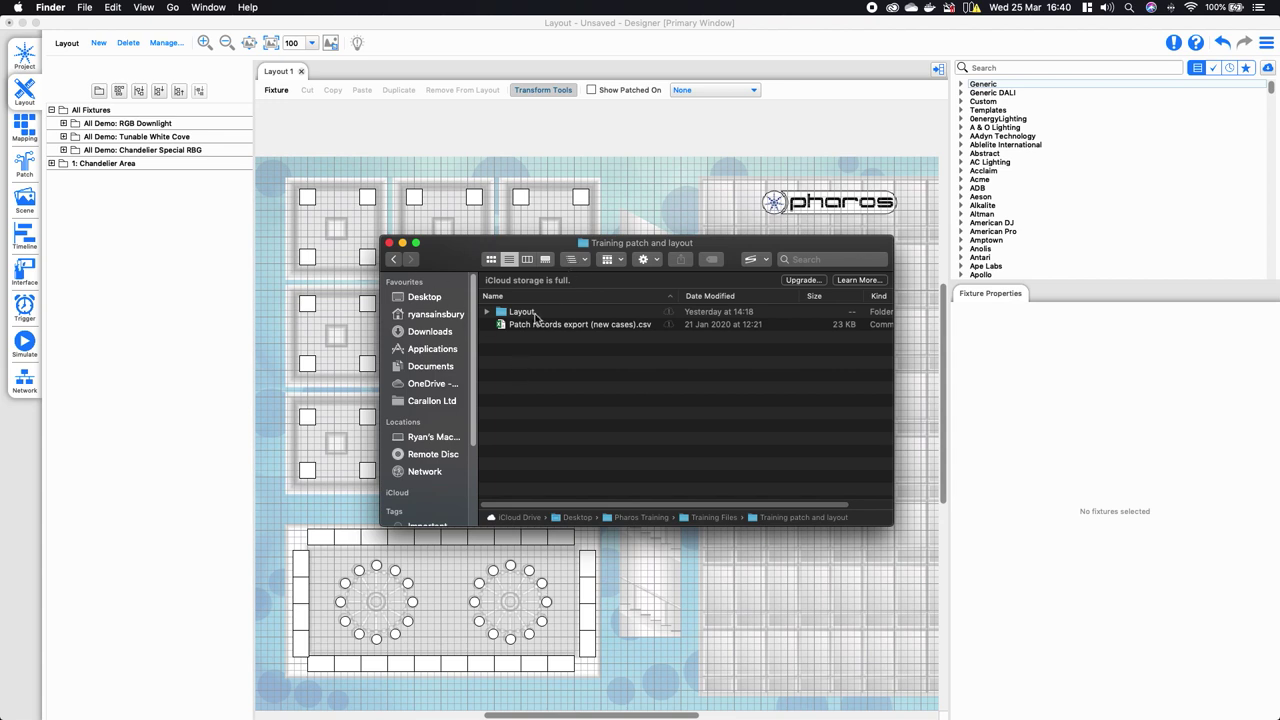
{"action": "double_click", "coordinate": [534, 315]}
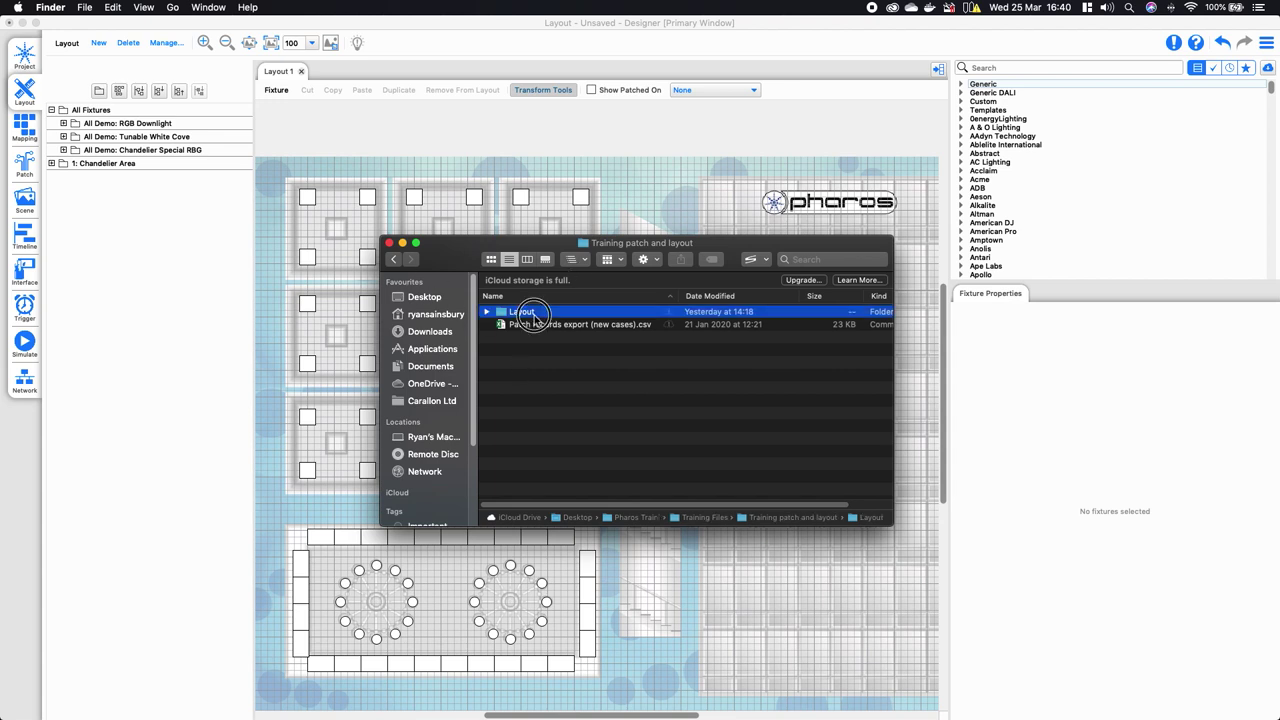
{"action": "left_click", "coordinate": [534, 315]}
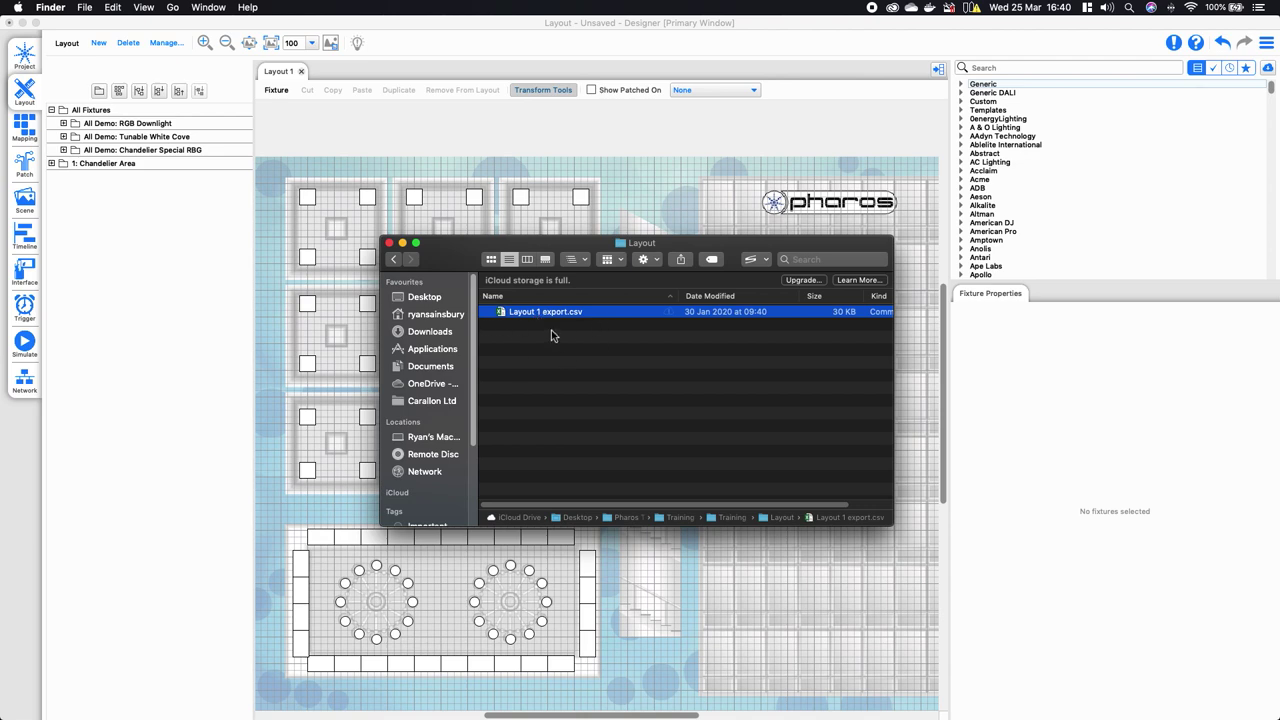
Step: Preview the fixture table in Layout 1 export.csv, close the preview and folder window, and return to Pharos Designer
{"action": "key", "text": "space"}
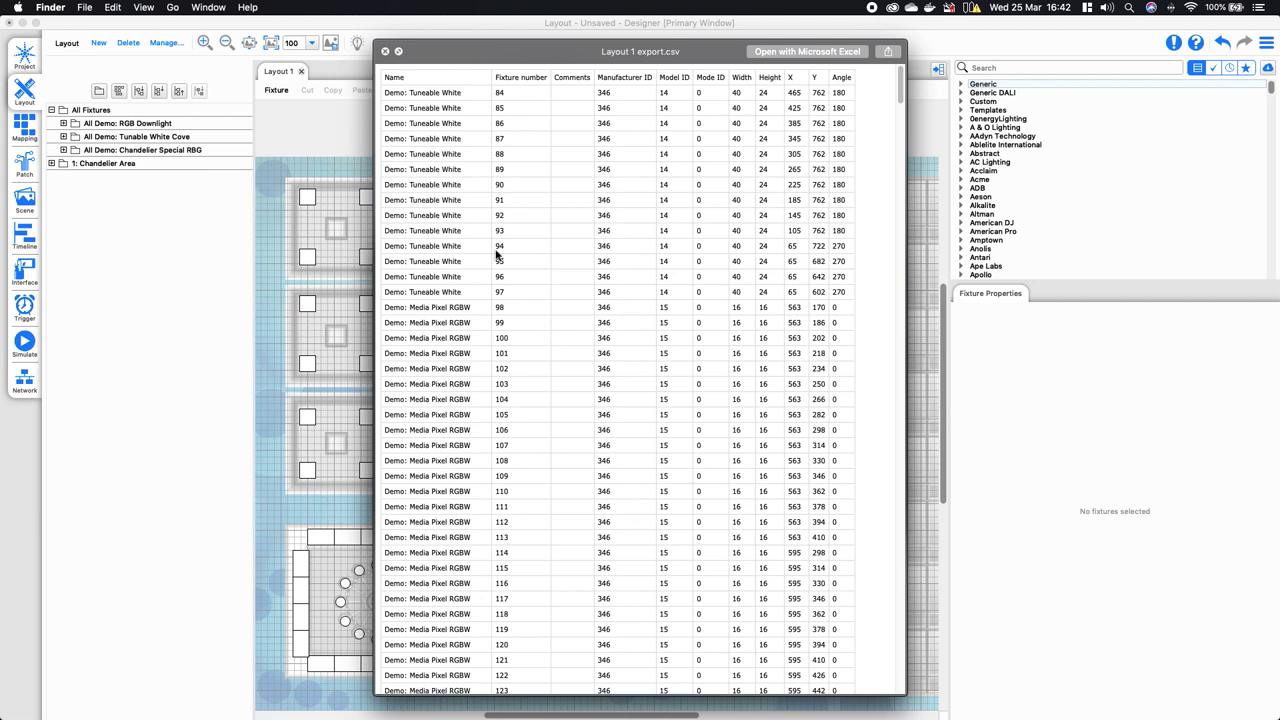
{"action": "left_click", "coordinate": [386, 52]}
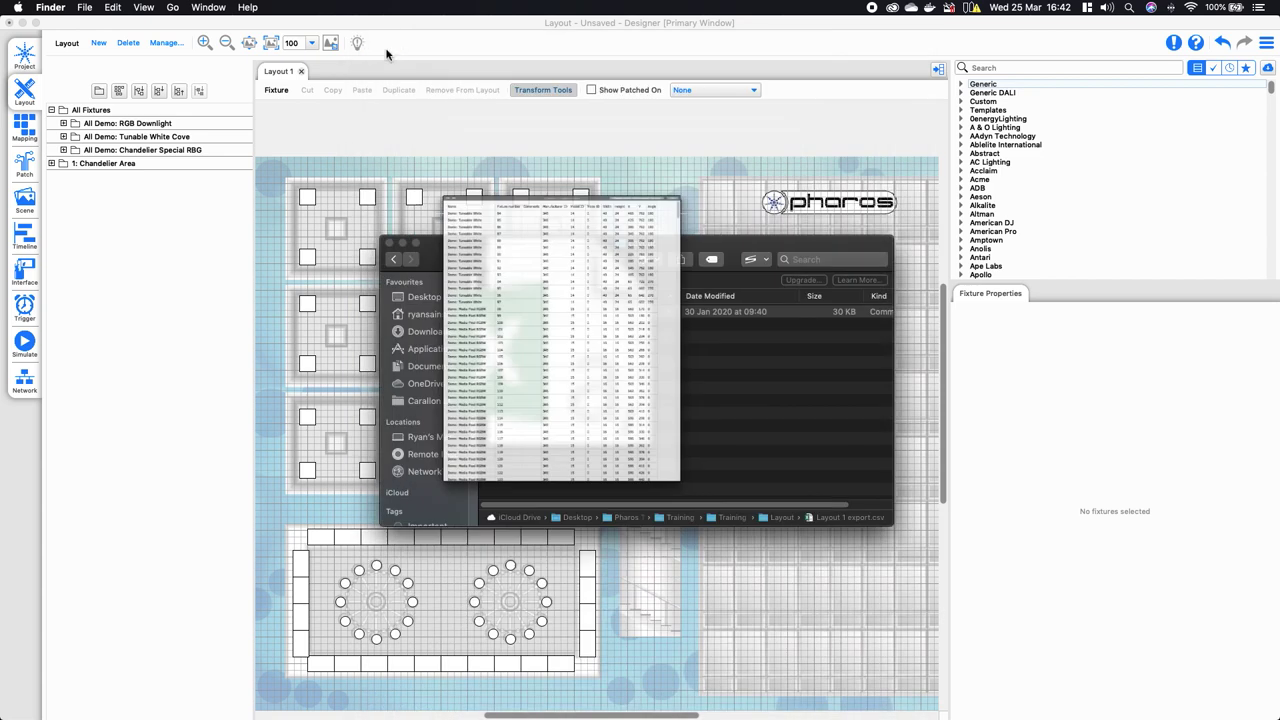
{"action": "left_click", "coordinate": [392, 242]}
{"action": "left_click", "coordinate": [661, 264]}
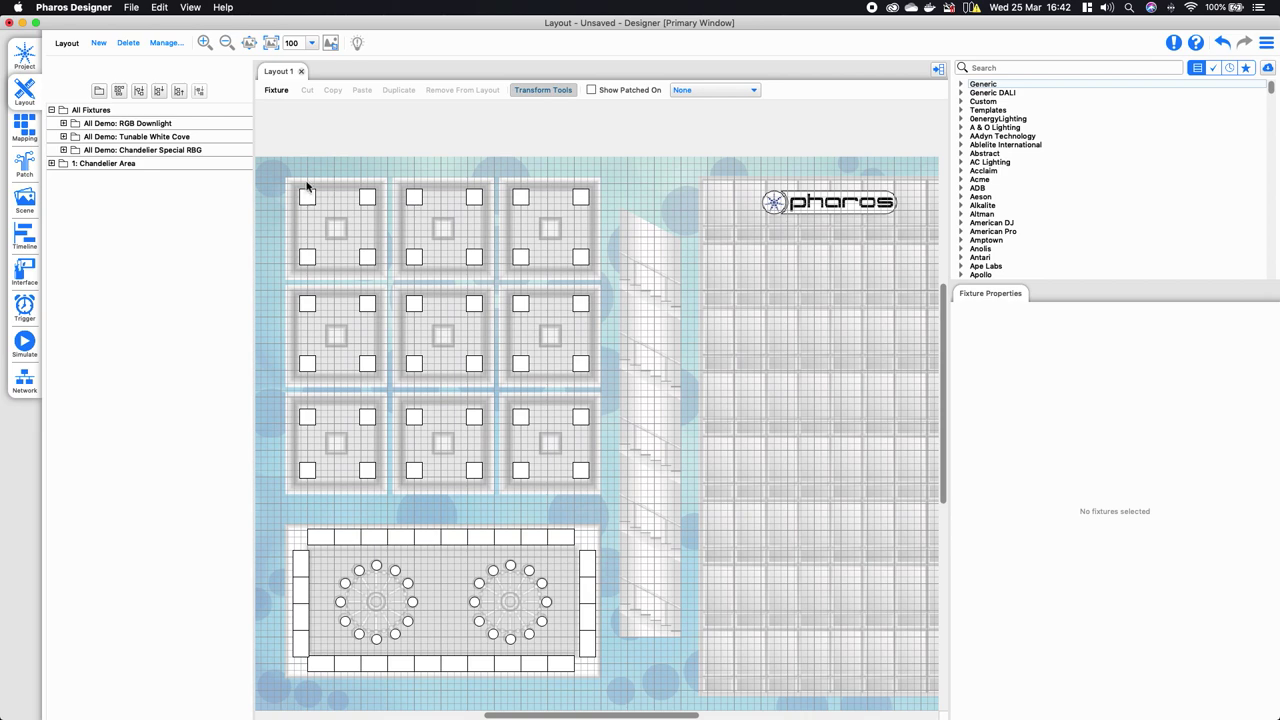
Step: Delete all downlight, cove and chandelier fixtures from Layout 1
{"action": "left_click_drag", "start_coordinate": [277, 174], "coordinate": [720, 680]}
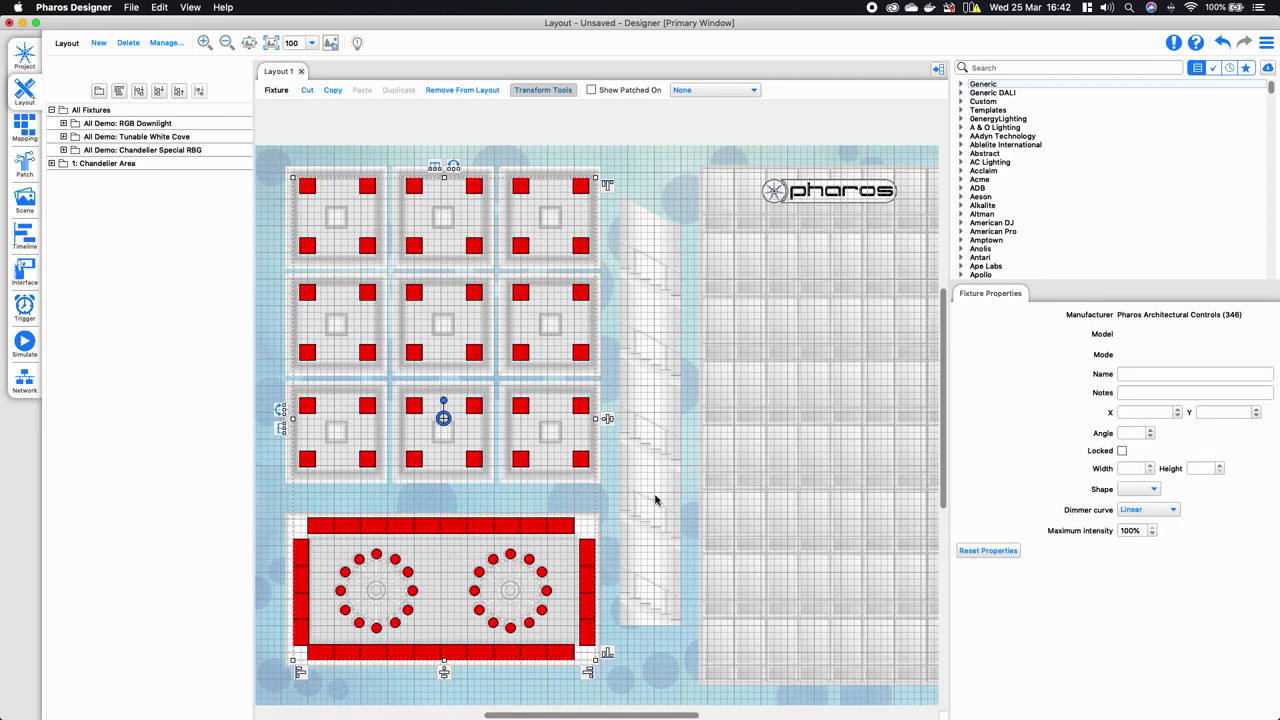
{"action": "key", "text": "Delete"}
{"action": "left_click", "coordinate": [145, 112]}
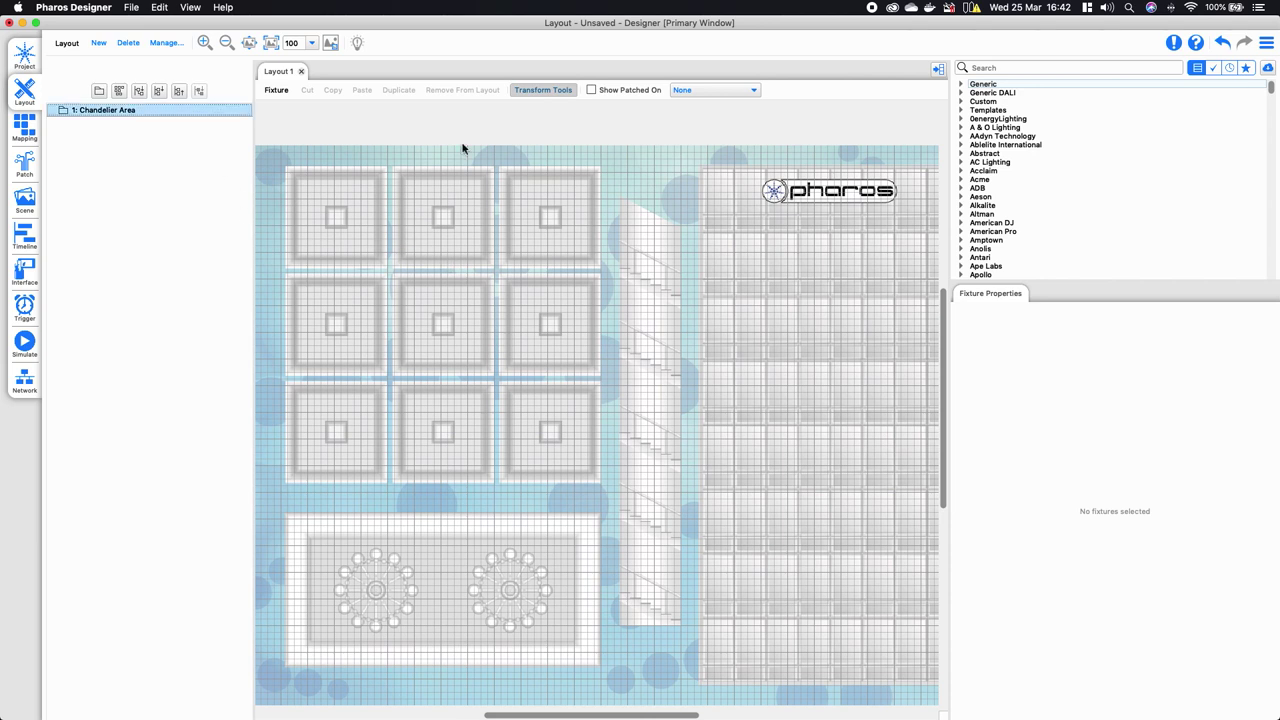
{"action": "right_click", "coordinate": [365, 191]}
{"action": "left_click", "coordinate": [364, 177]}
Step: Start a fixture import and choose Layout 1 export.csv from the Layout folder in Training patch and layout as its source
{"action": "left_click", "coordinate": [1266, 42]}
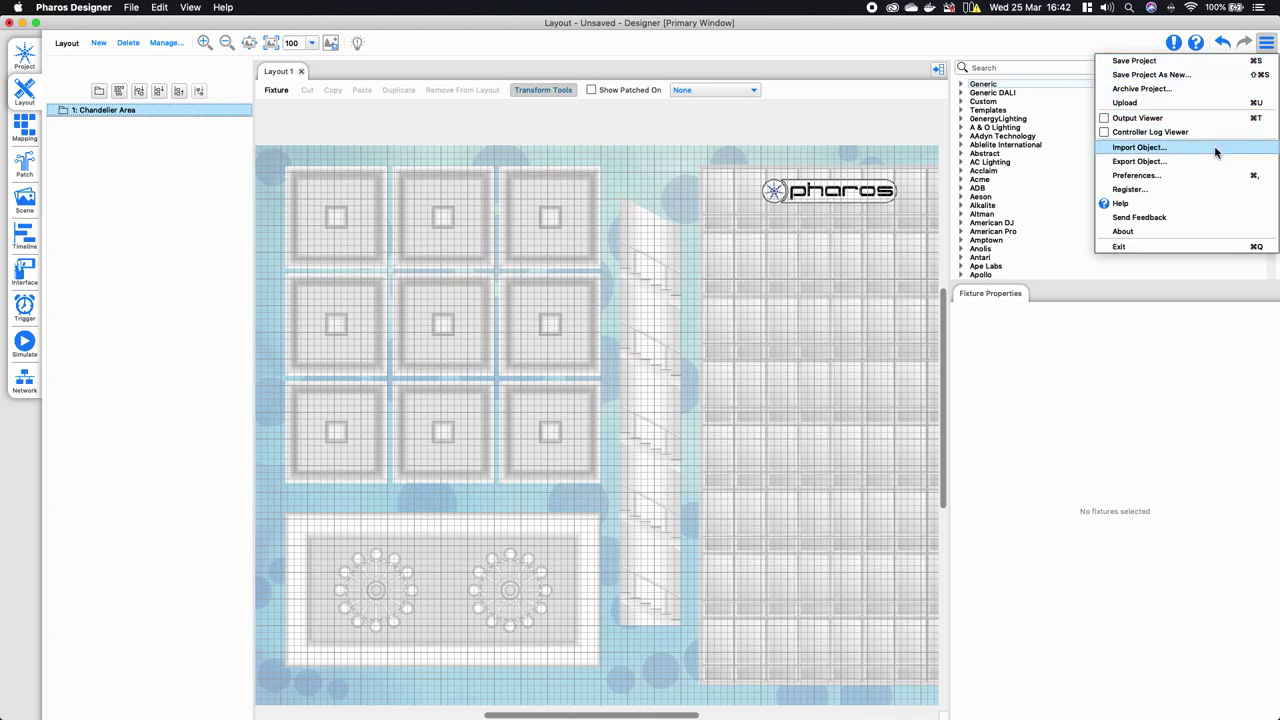
{"action": "left_click", "coordinate": [1140, 147]}
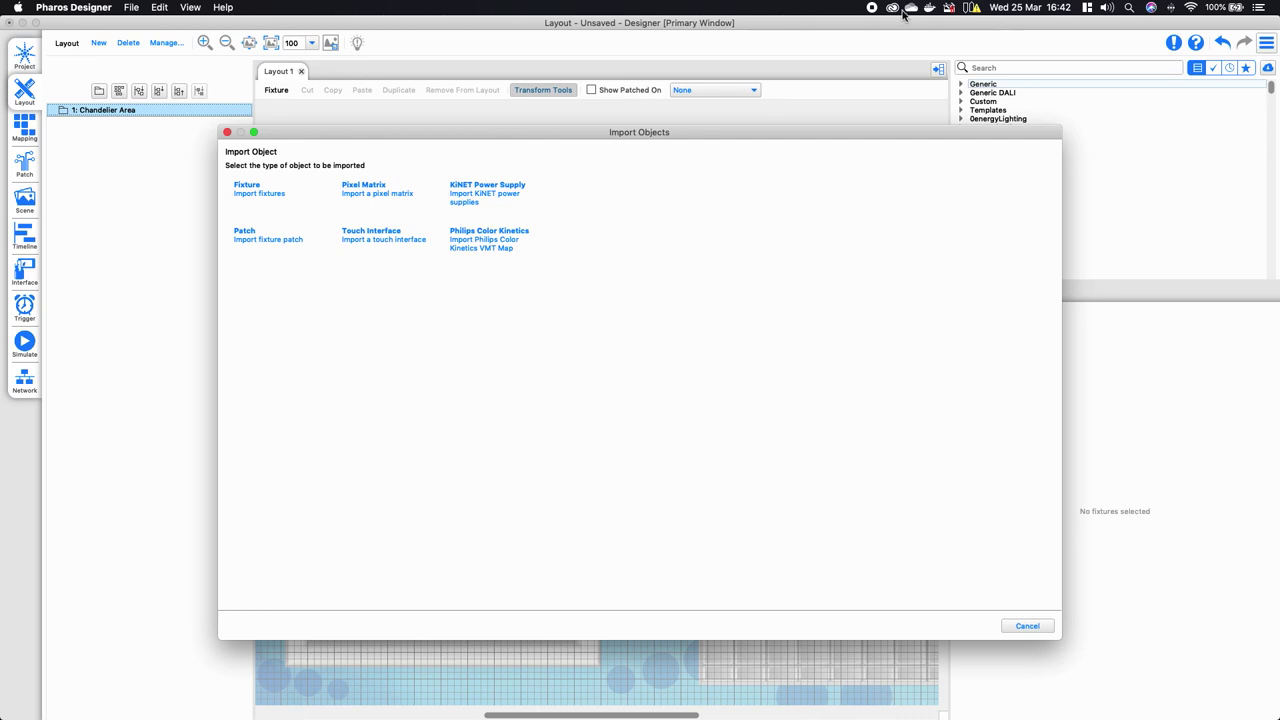
{"action": "left_click", "coordinate": [260, 195]}
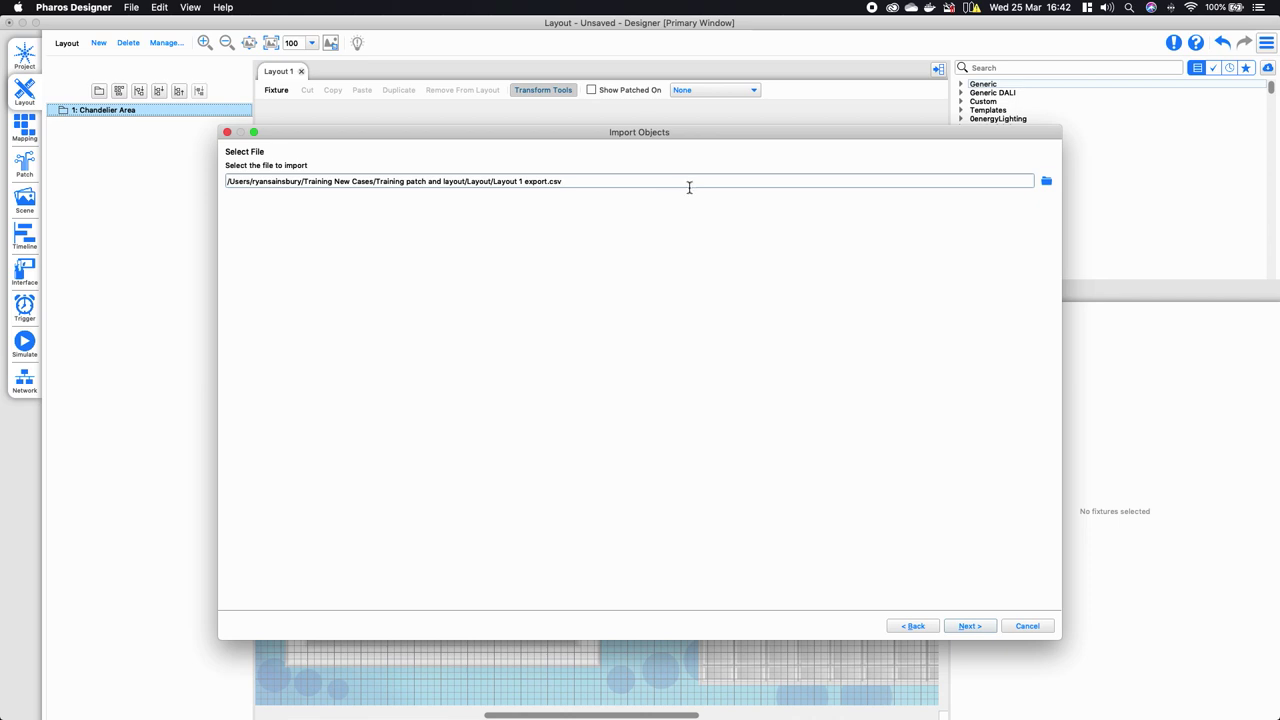
{"action": "left_click", "coordinate": [1045, 182]}
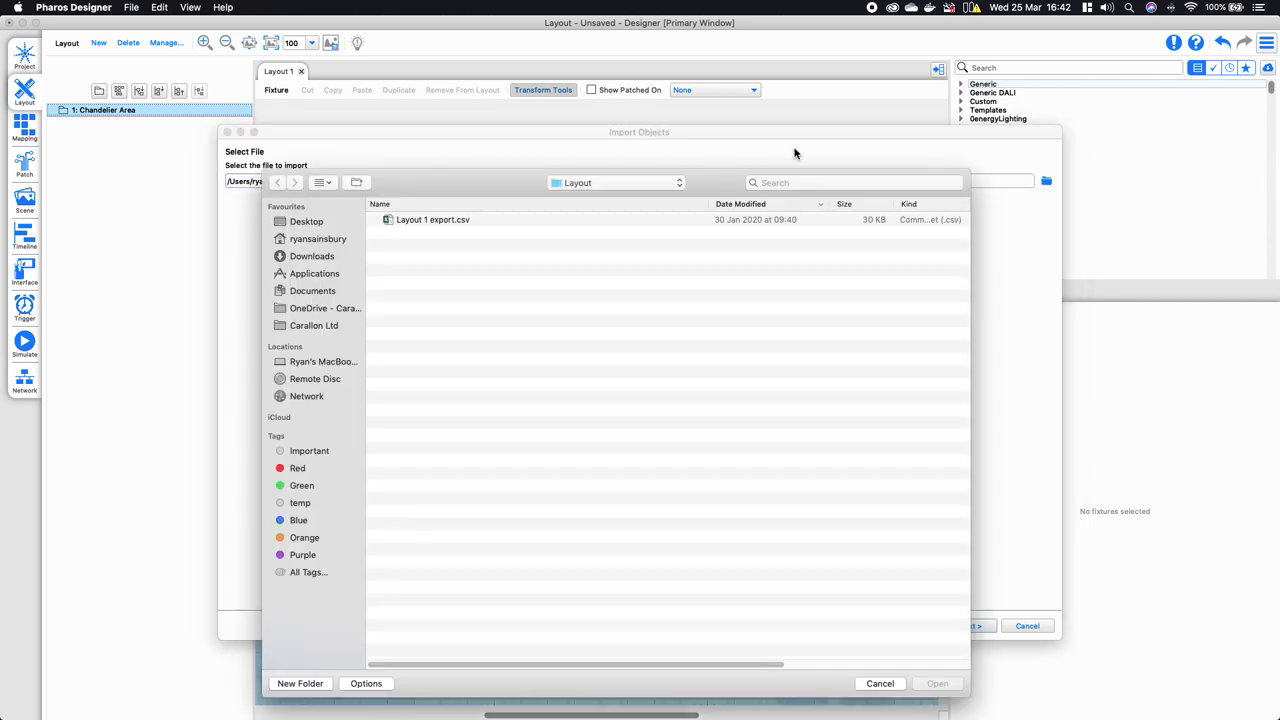
{"action": "left_click_drag", "start_coordinate": [548, 180], "coordinate": [520, 91]}
{"action": "left_click", "coordinate": [623, 96]}
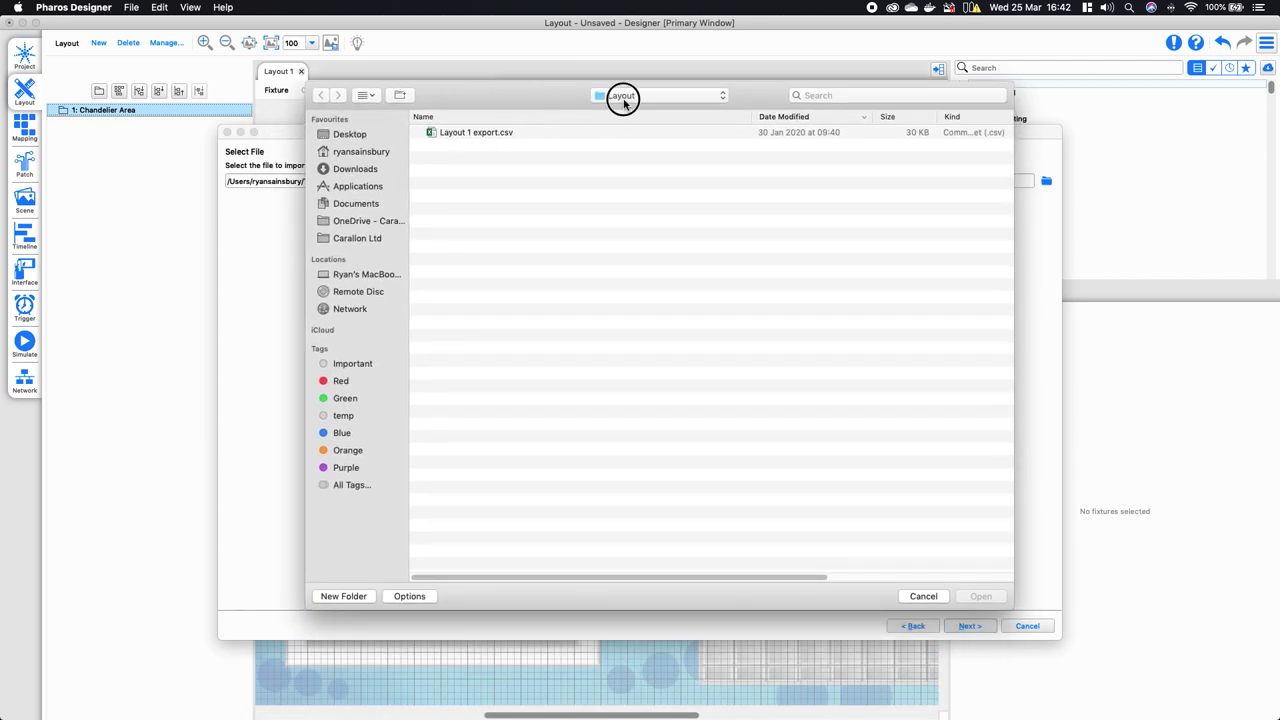
{"action": "left_click", "coordinate": [624, 112]}
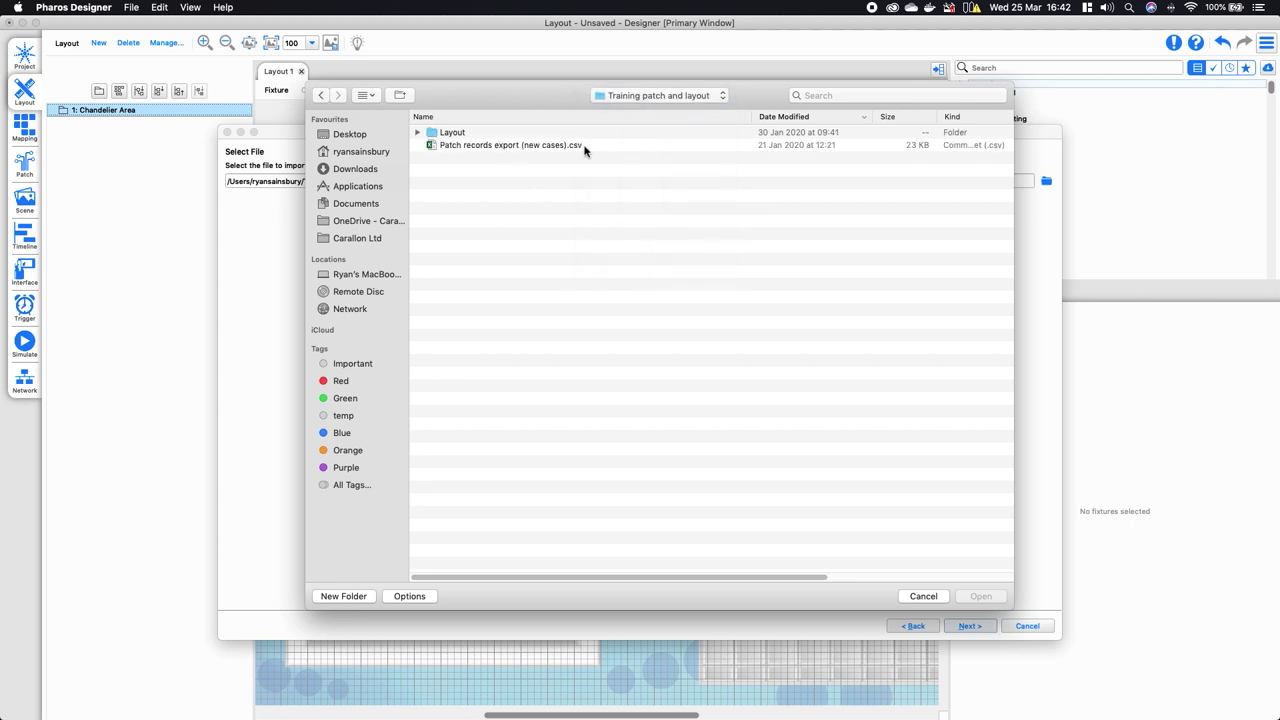
{"action": "left_click", "coordinate": [614, 95]}
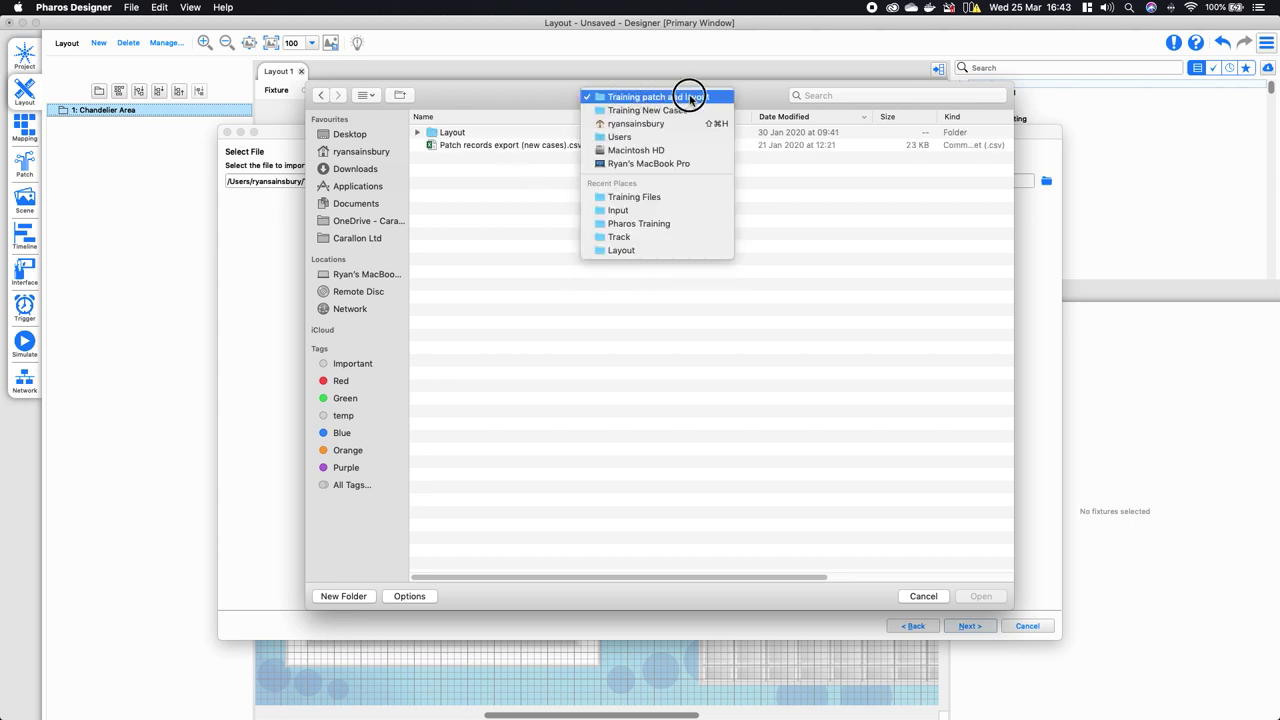
{"action": "left_click", "coordinate": [688, 96]}
{"action": "double_click", "coordinate": [452, 132]}
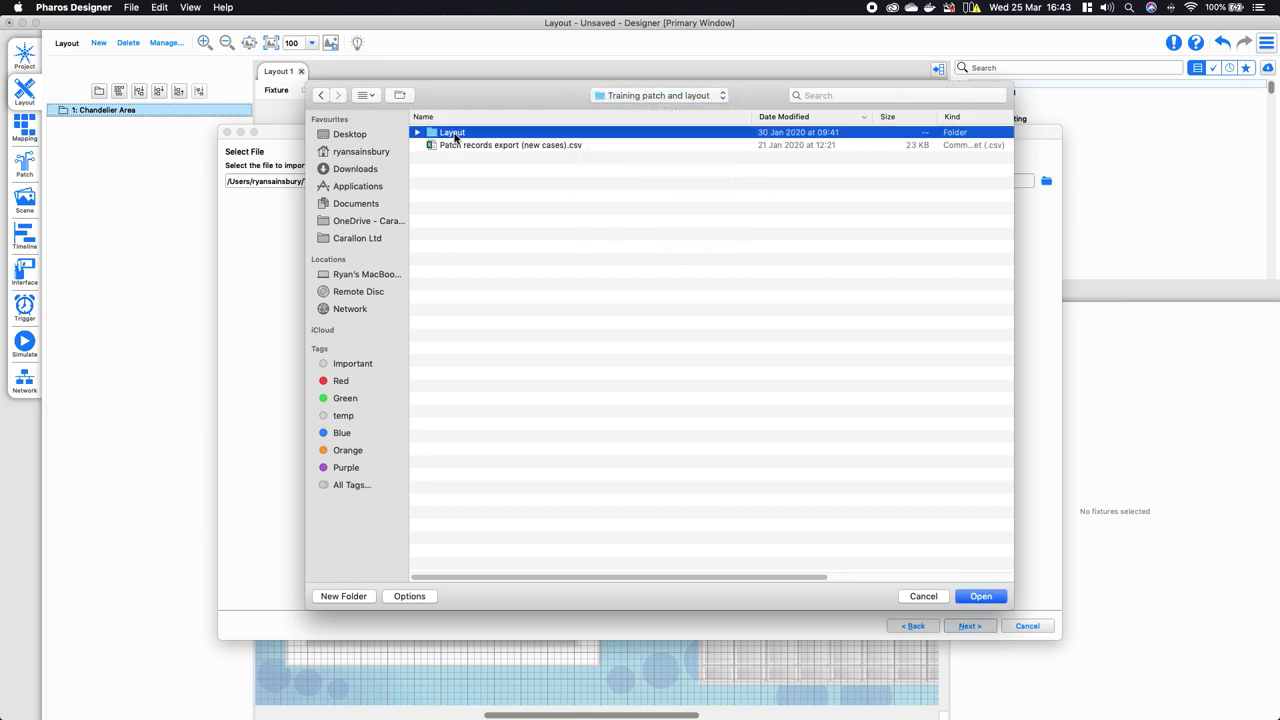
{"action": "left_click", "coordinate": [452, 133]}
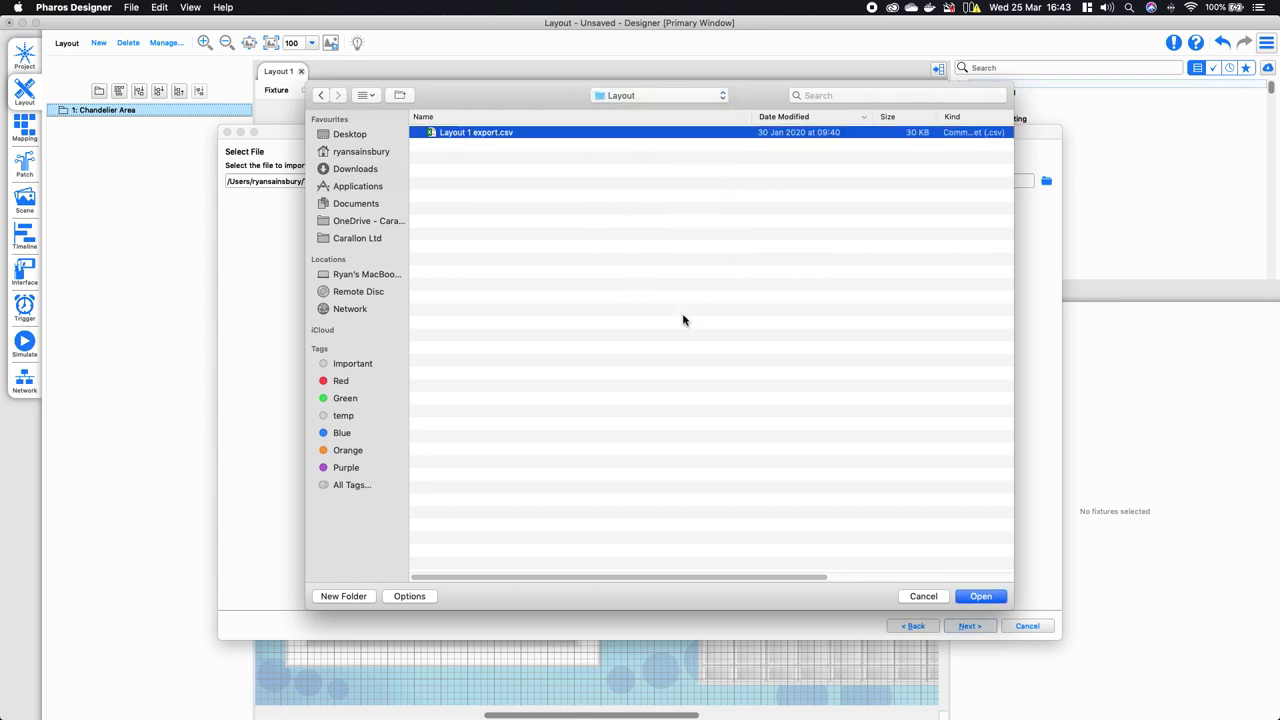
{"action": "left_click", "coordinate": [980, 597]}
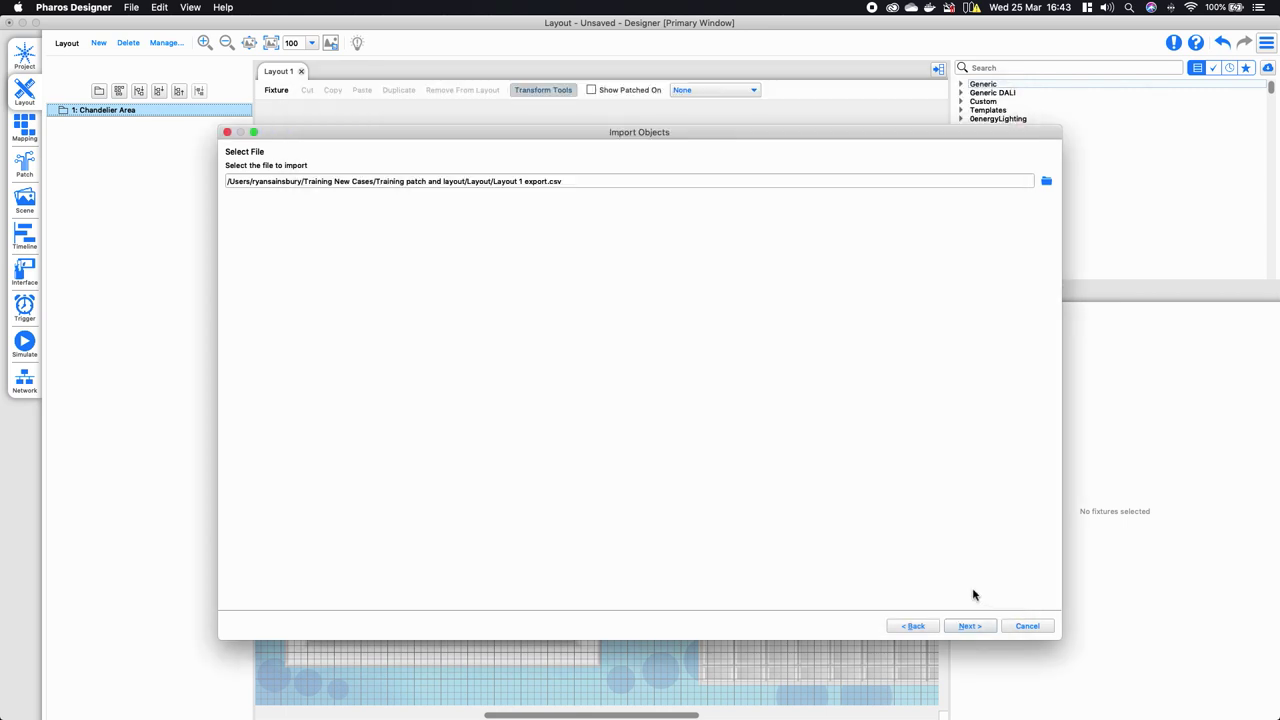
Step: Import the comma-delimited fixtures with the assigned column properties into the existing Layout 1, and clear the selection
{"action": "left_click", "coordinate": [969, 623]}
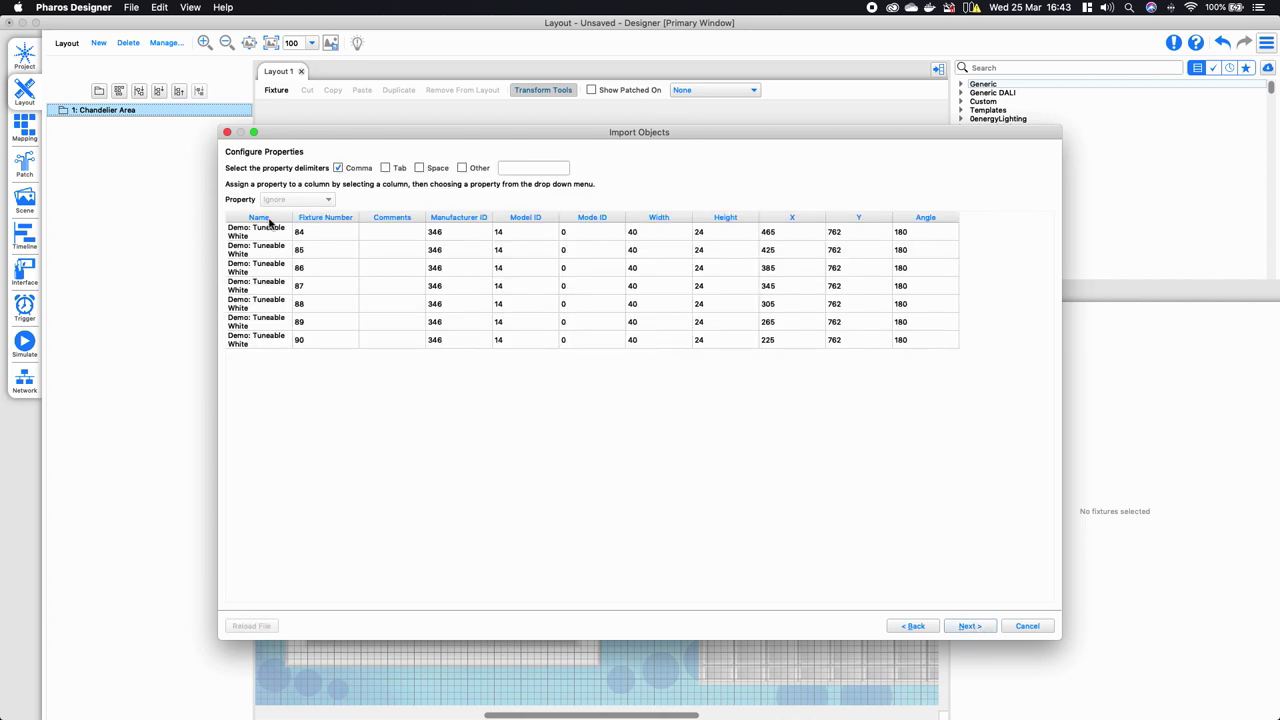
{"action": "left_click", "coordinate": [979, 626]}
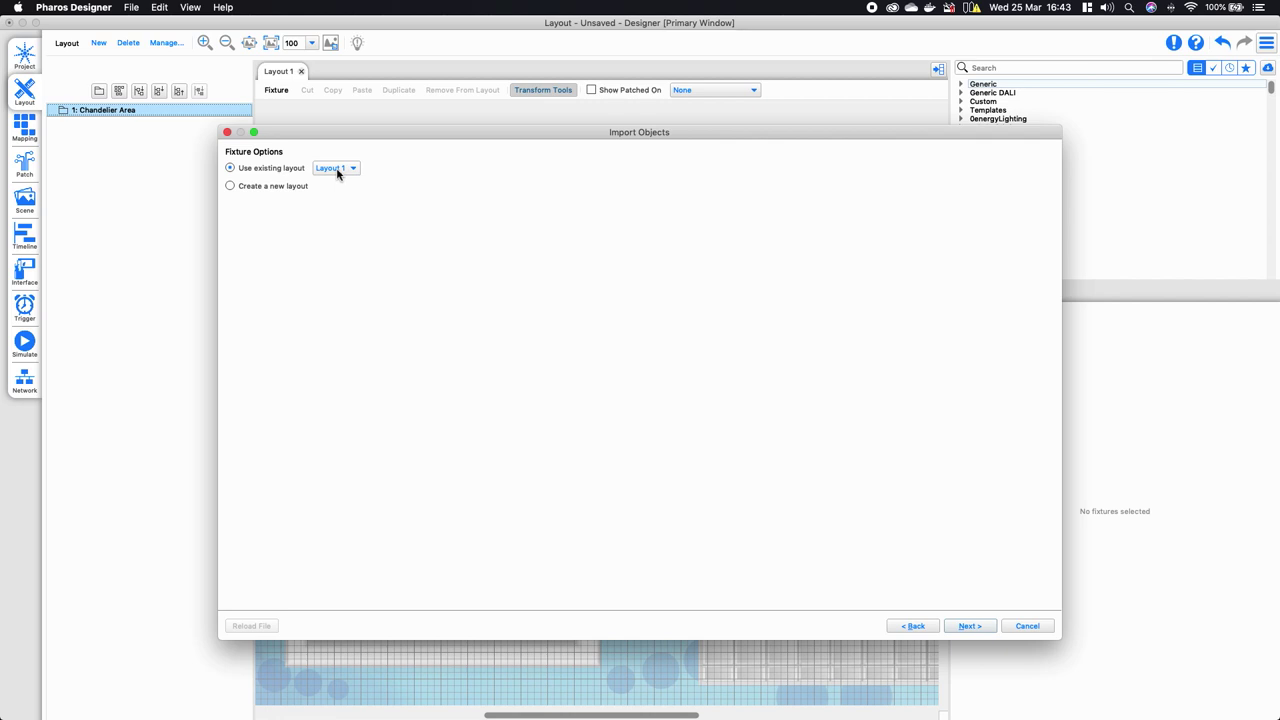
{"action": "left_click", "coordinate": [972, 627]}
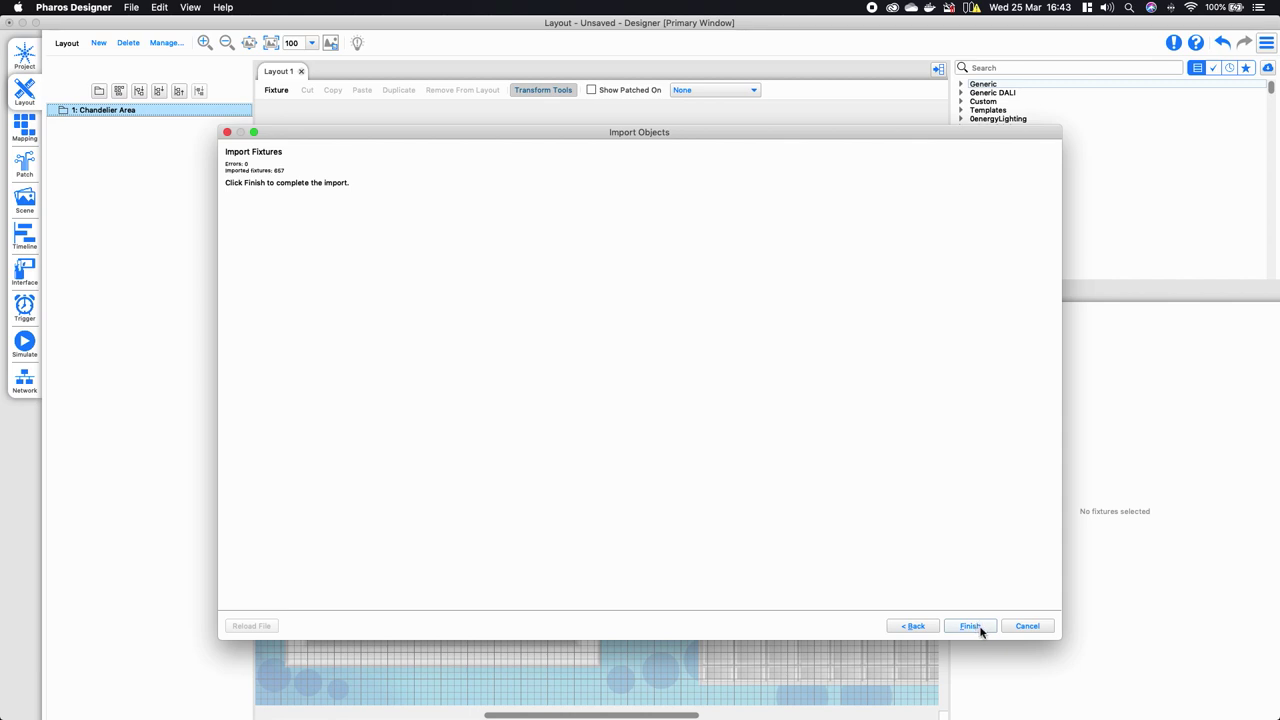
{"action": "left_click", "coordinate": [980, 630]}
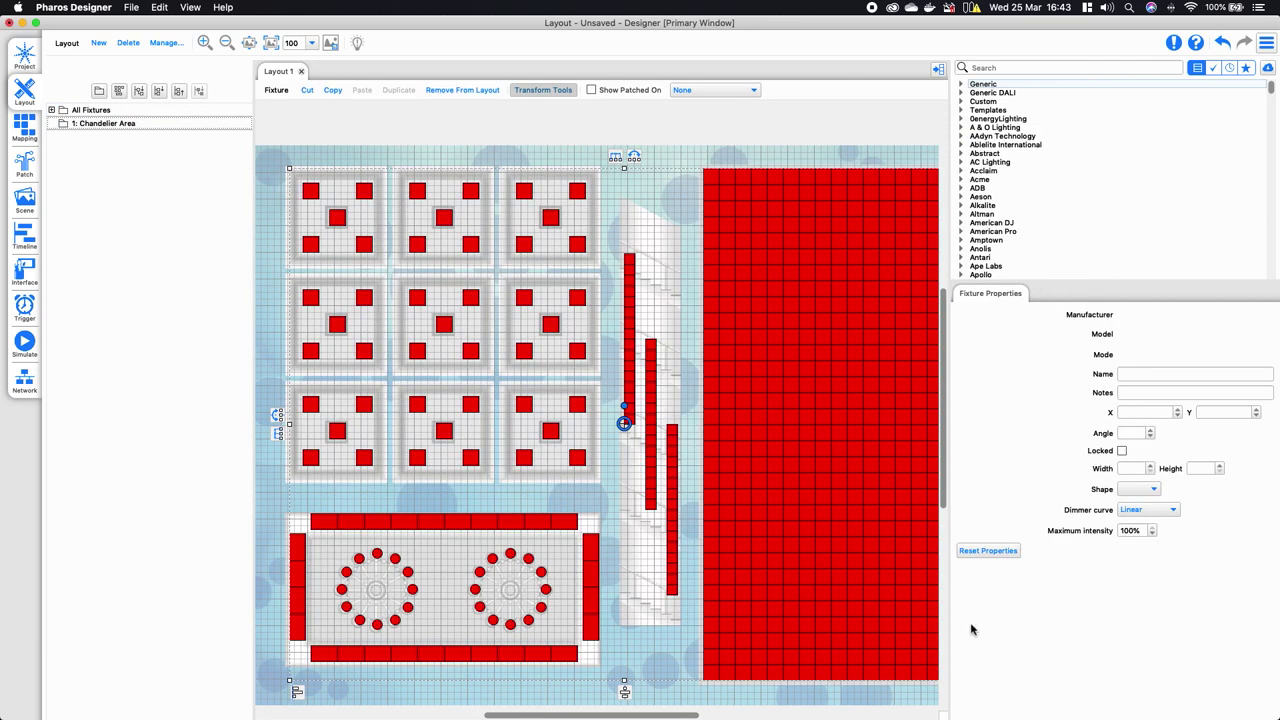
{"action": "left_click", "coordinate": [465, 140]}
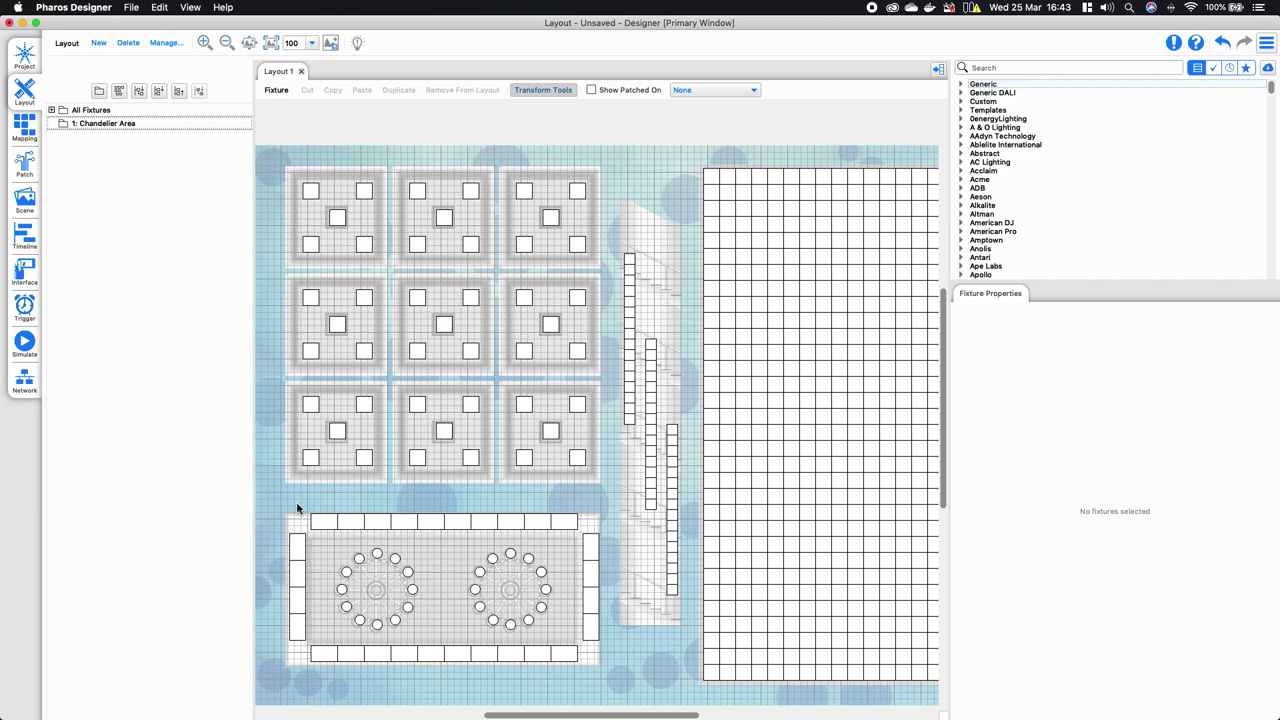
Step: Create a group from all the square downlight fixtures in the nine ceiling panels and name it Downlights
{"action": "mouse_move", "coordinate": [695, 714]}
{"action": "left_mouse_down"}
{"action": "mouse_move", "coordinate": [714, 711]}
{"action": "mouse_move", "coordinate": [695, 712]}
{"action": "left_mouse_up"}
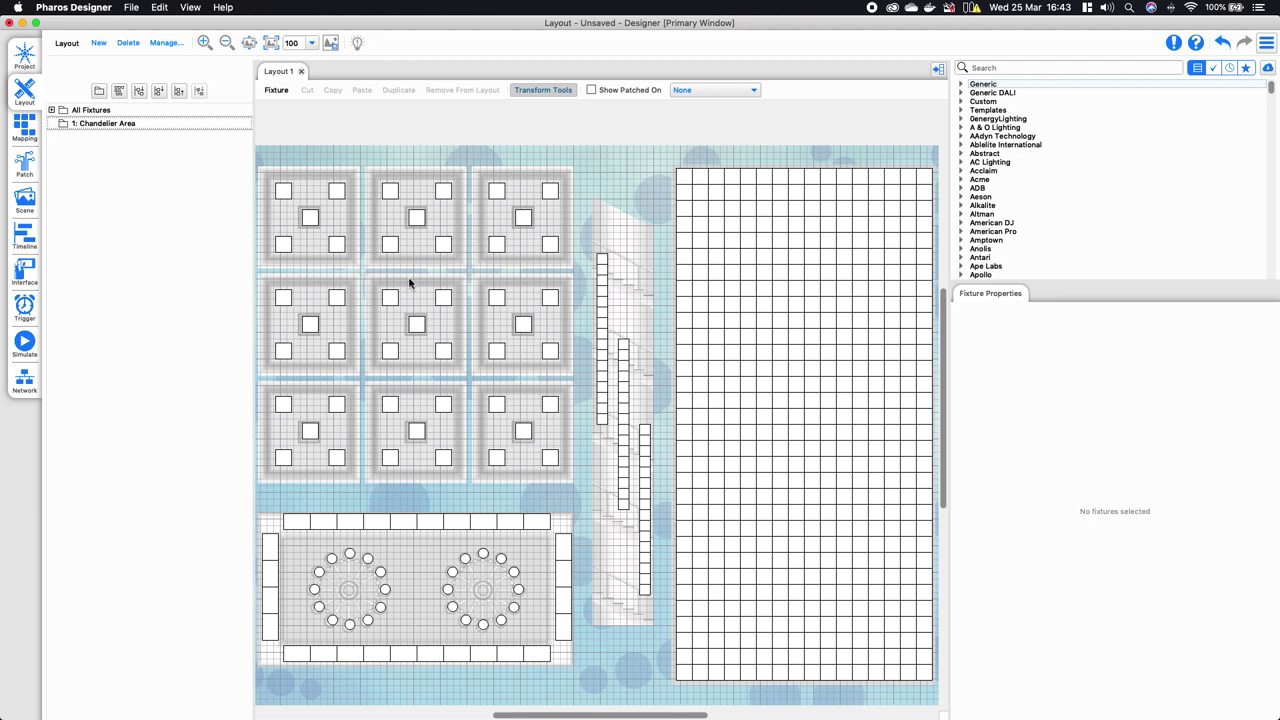
{"action": "left_click_drag", "start_coordinate": [268, 160], "coordinate": [582, 488]}
{"action": "right_click", "coordinate": [550, 460]}
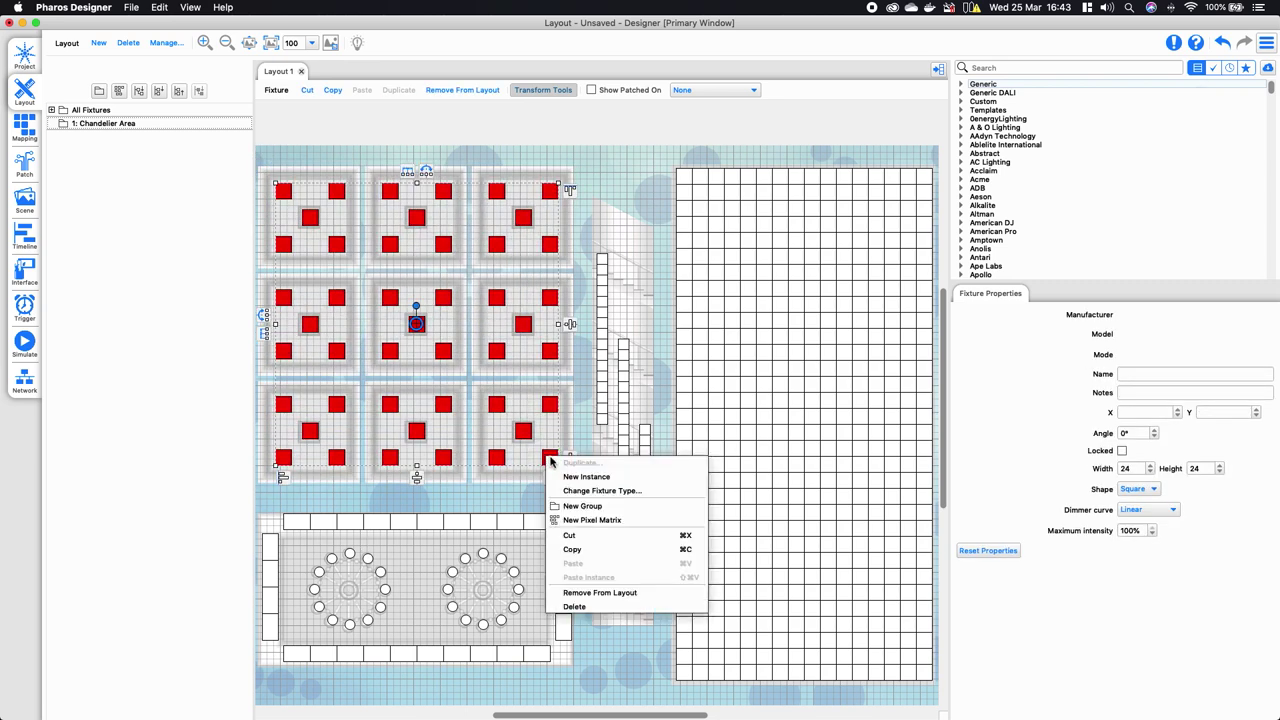
{"action": "left_click", "coordinate": [575, 506]}
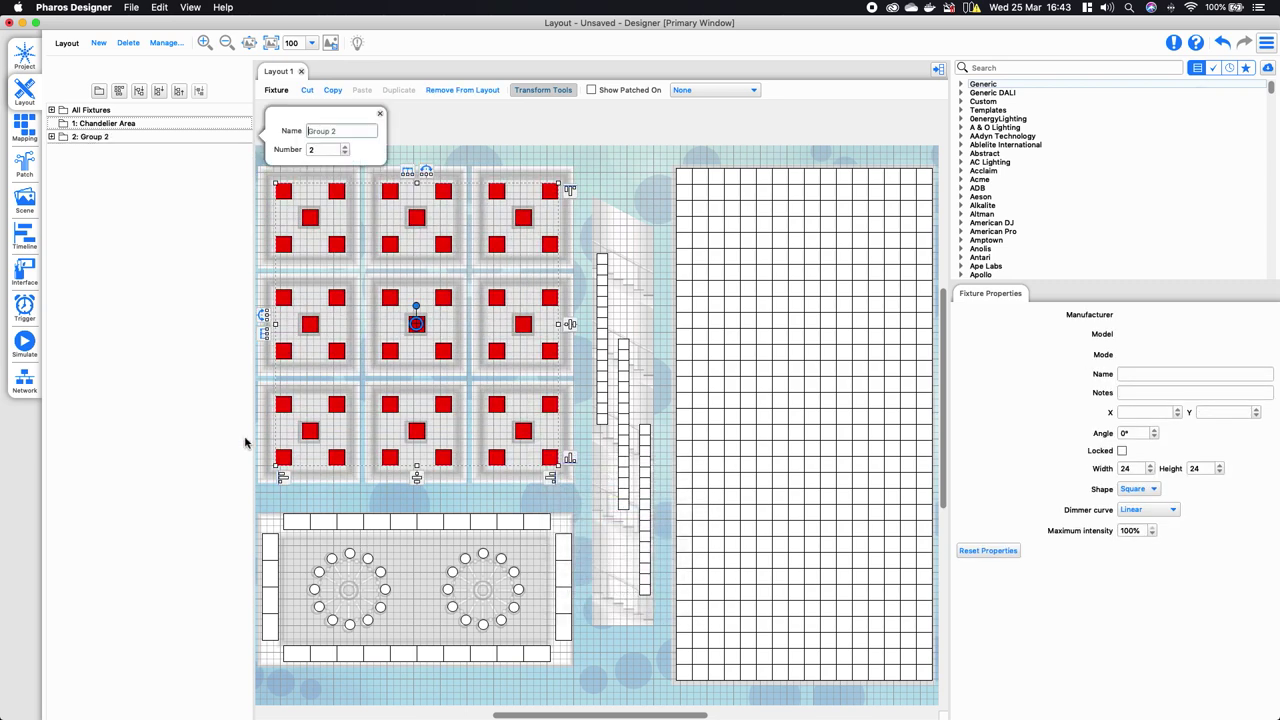
{"action": "left_click", "coordinate": [186, 137]}
{"action": "left_click", "coordinate": [194, 123]}
{"action": "left_click", "coordinate": [191, 136]}
{"action": "left_click", "coordinate": [184, 140]}
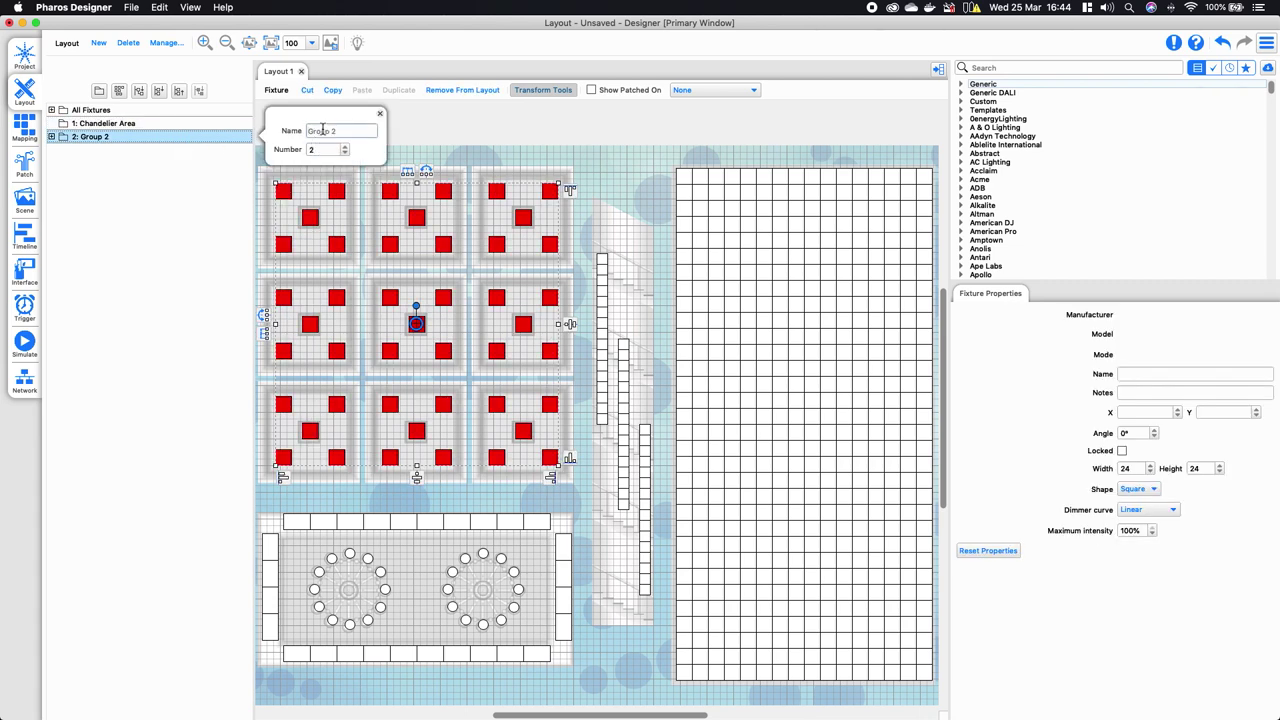
{"action": "type", "text": "Downlights"}
{"action": "left_click", "coordinate": [143, 190]}
Step: Delete the Chandelier Area group and set the Downlights group's number to 1
{"action": "left_click", "coordinate": [106, 124]}
{"action": "right_click", "coordinate": [106, 124]}
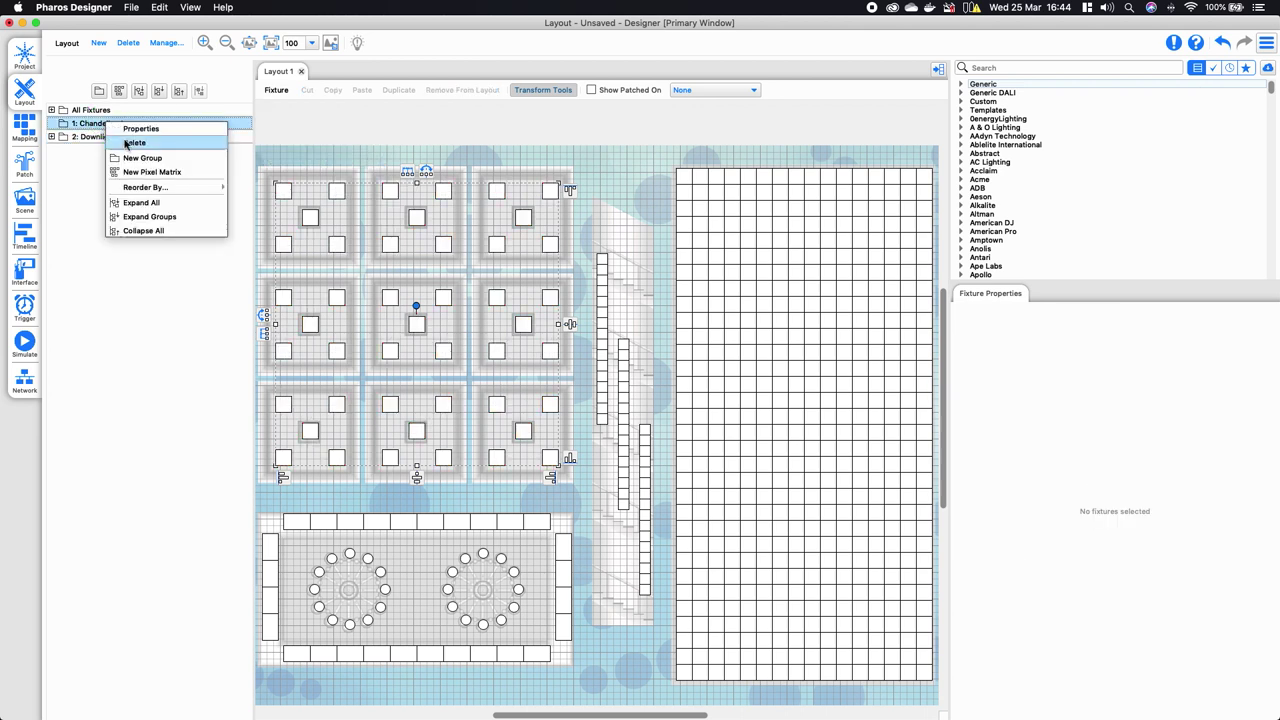
{"action": "left_click", "coordinate": [125, 144]}
{"action": "double_click", "coordinate": [100, 124]}
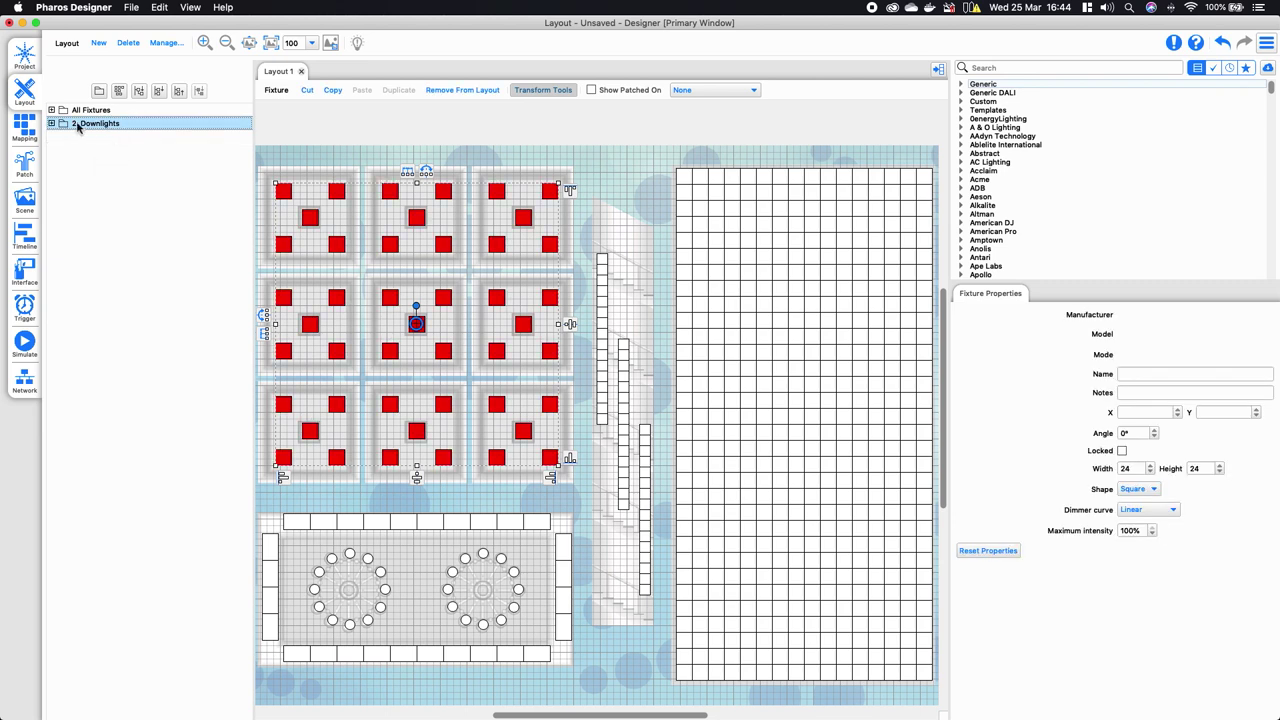
{"action": "left_click", "coordinate": [344, 139]}
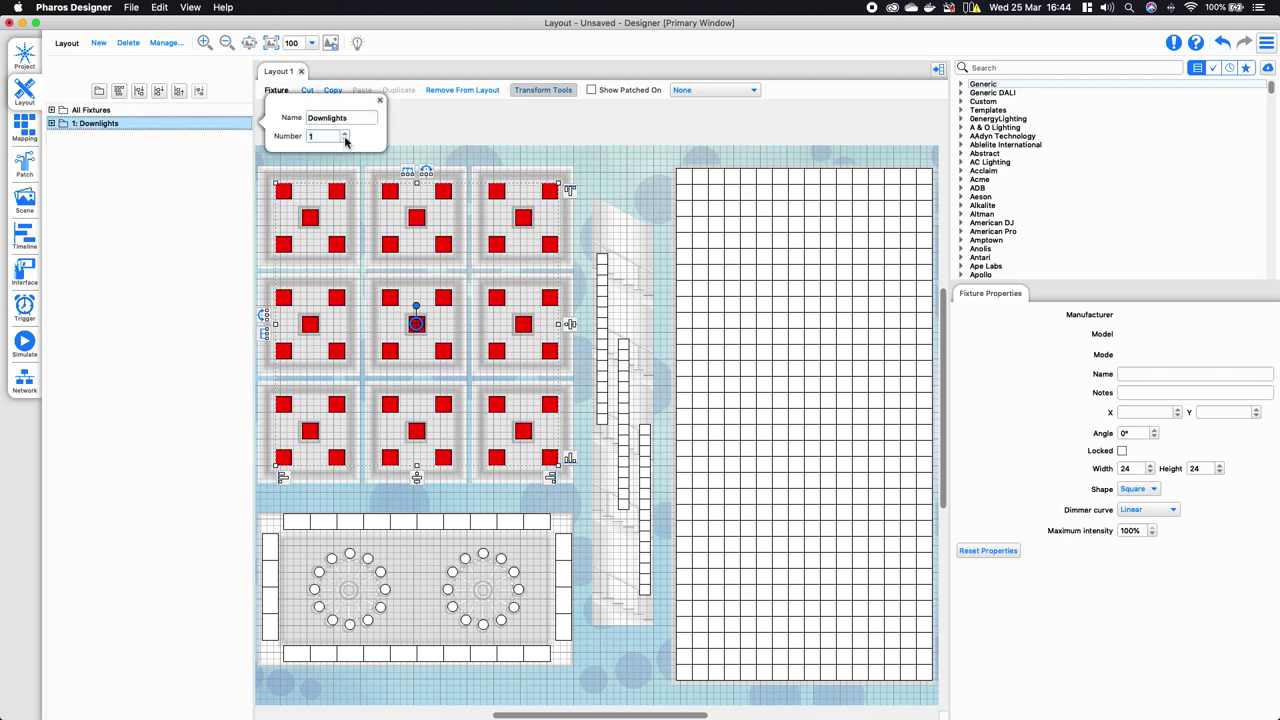
Step: Create a group from the cove fixtures and both chandelier rings below the ceiling panels and name it Chandelier
{"action": "left_click", "coordinate": [262, 491]}
{"action": "left_click", "coordinate": [557, 680]}
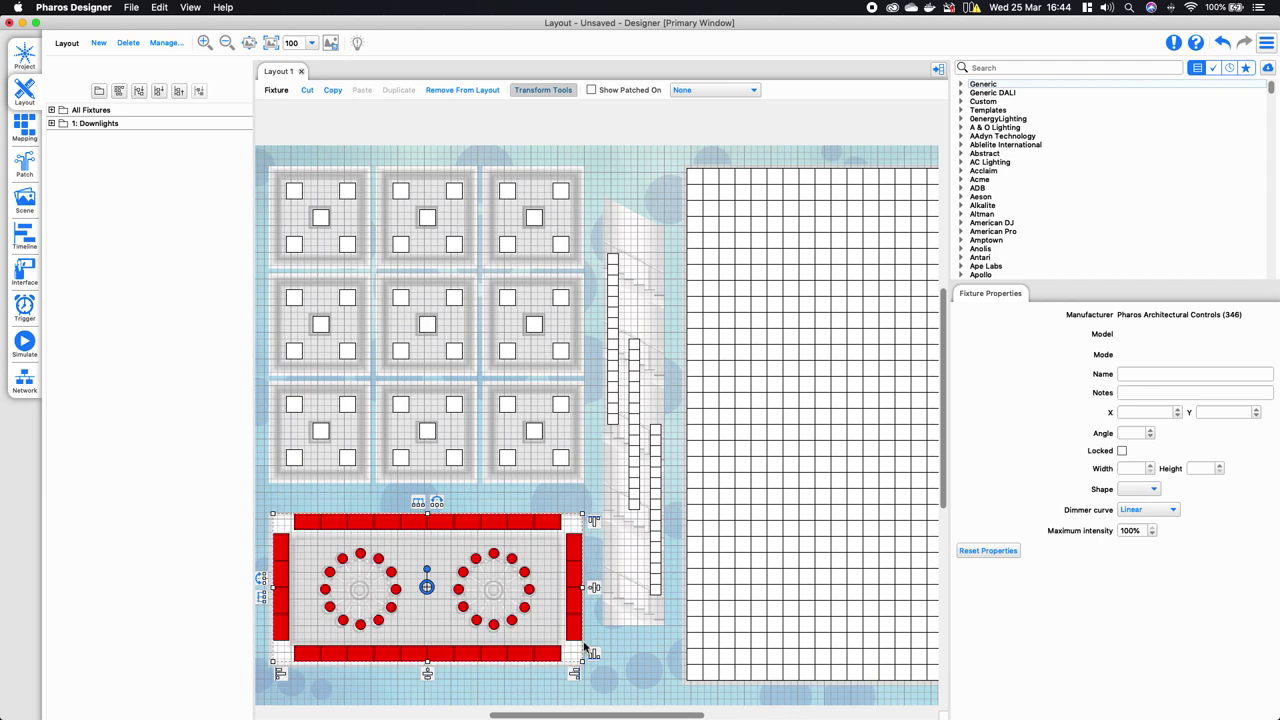
{"action": "right_click", "coordinate": [568, 609]}
{"action": "left_click", "coordinate": [611, 504]}
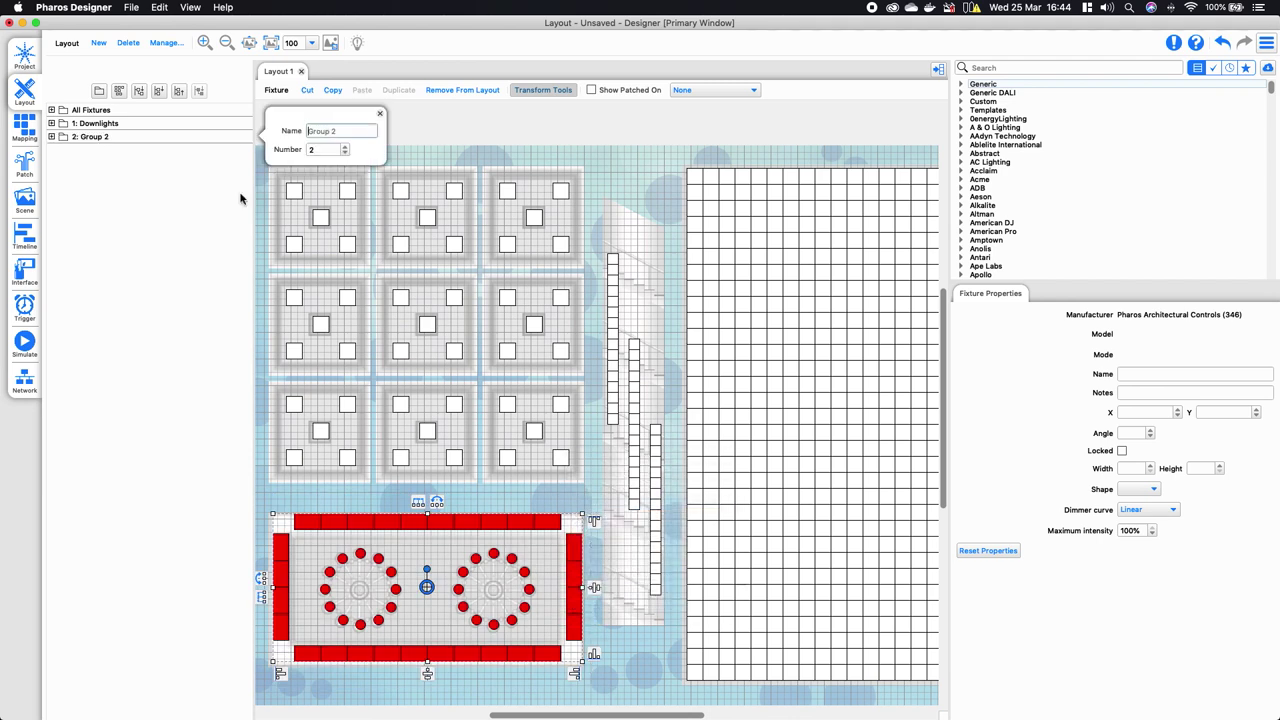
{"action": "type", "text": "Ch"}
{"action": "left_click", "coordinate": [213, 304]}
Step: Create a group from the three vertical pixel strips on the staircase and name it Stairs
{"action": "left_click_drag", "start_coordinate": [595, 234], "coordinate": [684, 624]}
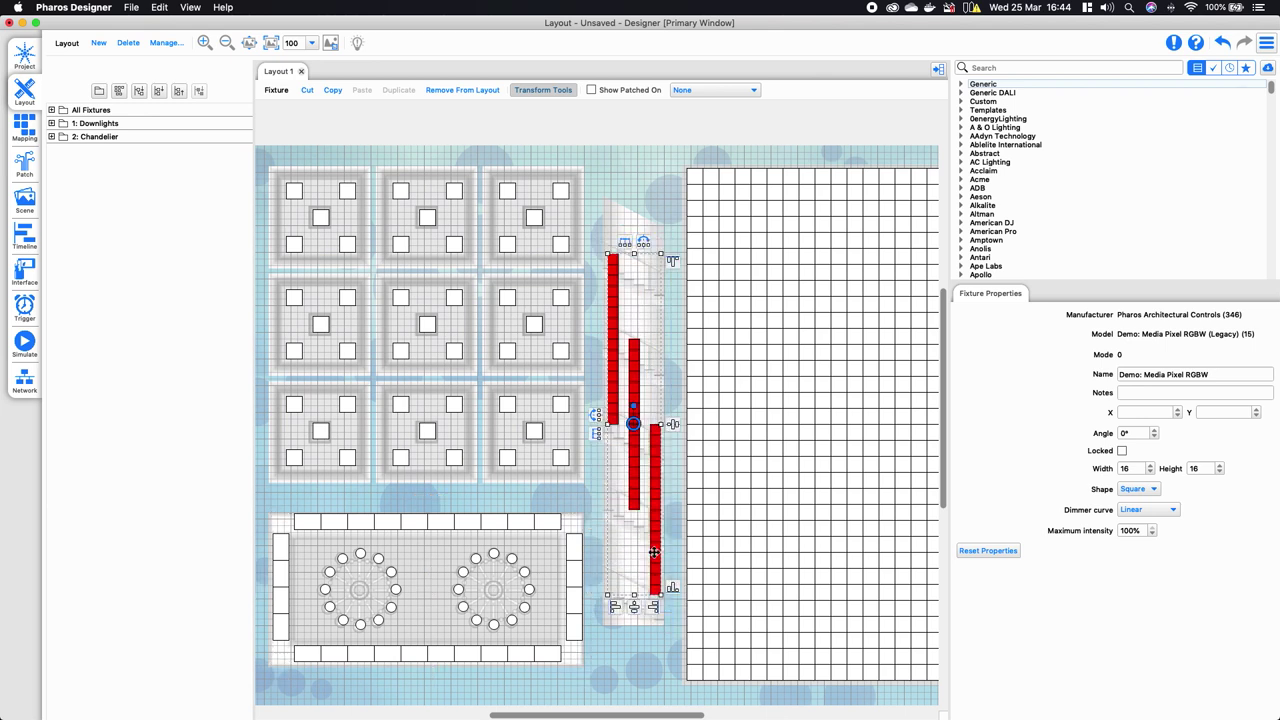
{"action": "right_click", "coordinate": [653, 552]}
{"action": "left_click", "coordinate": [684, 604]}
{"action": "left_click", "coordinate": [347, 147]}
{"action": "type", "text": "Stairs"}
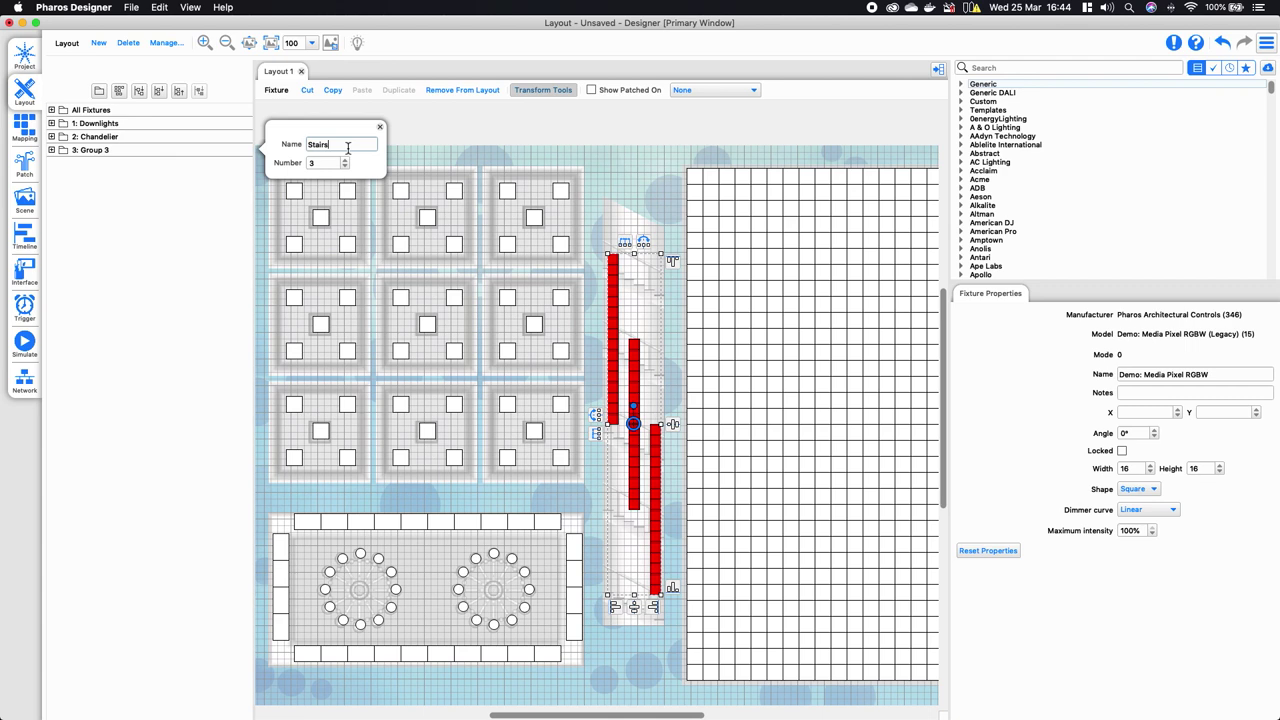
{"action": "left_click", "coordinate": [658, 156]}
Step: Create a group from the large grid of LED - RGB 8 bit fixtures and name it Tower
{"action": "left_click_drag", "start_coordinate": [662, 137], "coordinate": [970, 690]}
{"action": "right_click", "coordinate": [666, 390]}
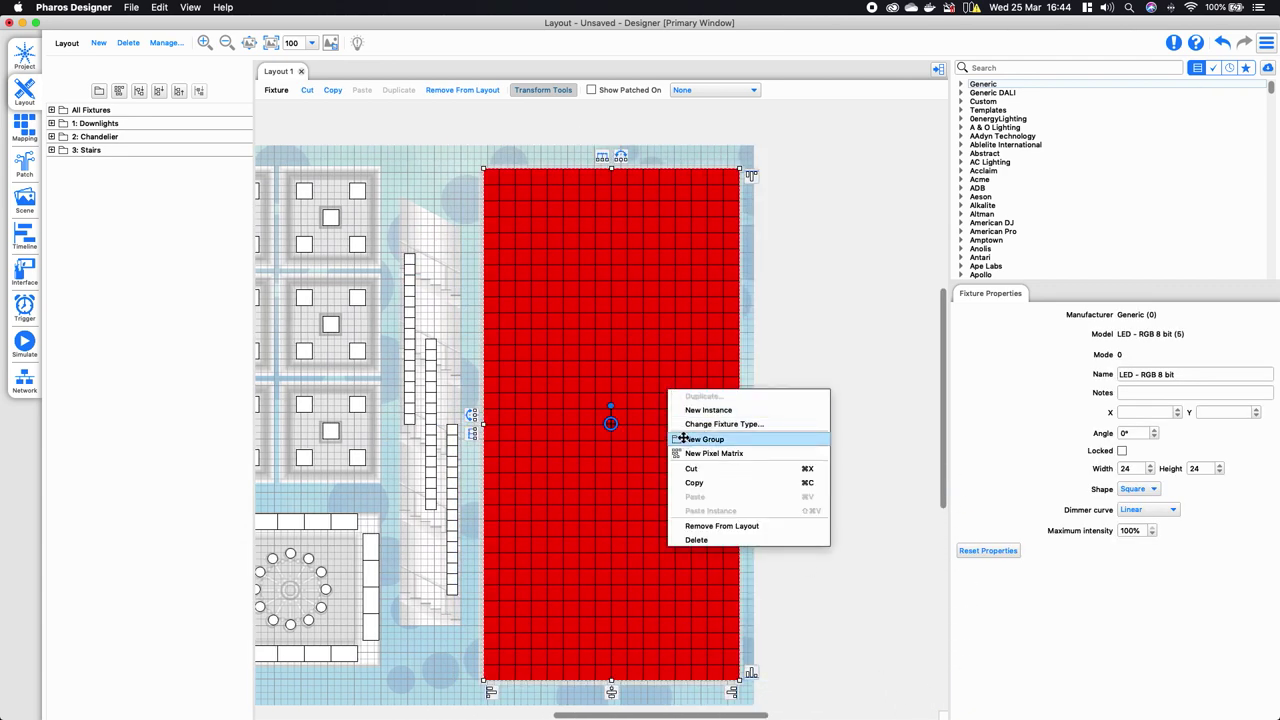
{"action": "left_click", "coordinate": [690, 436]}
{"action": "left_click", "coordinate": [322, 154]}
{"action": "type", "text": "Tows"}
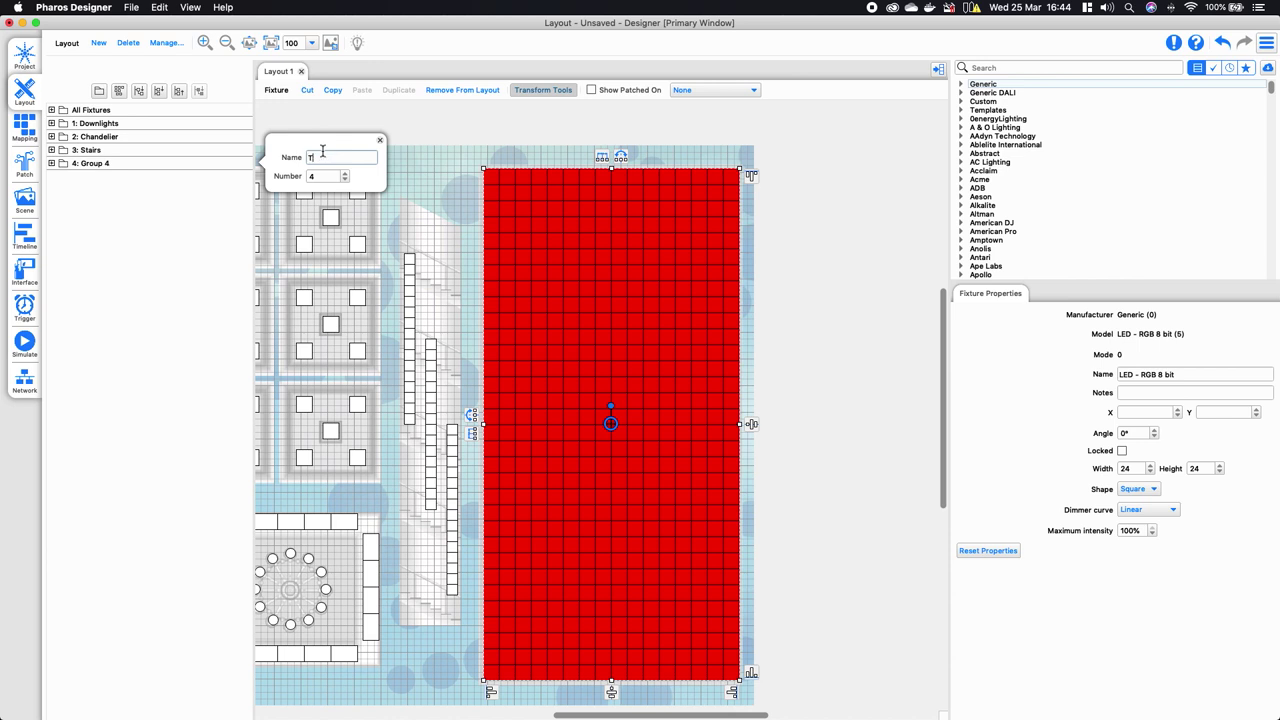
{"action": "left_click", "coordinate": [440, 133]}
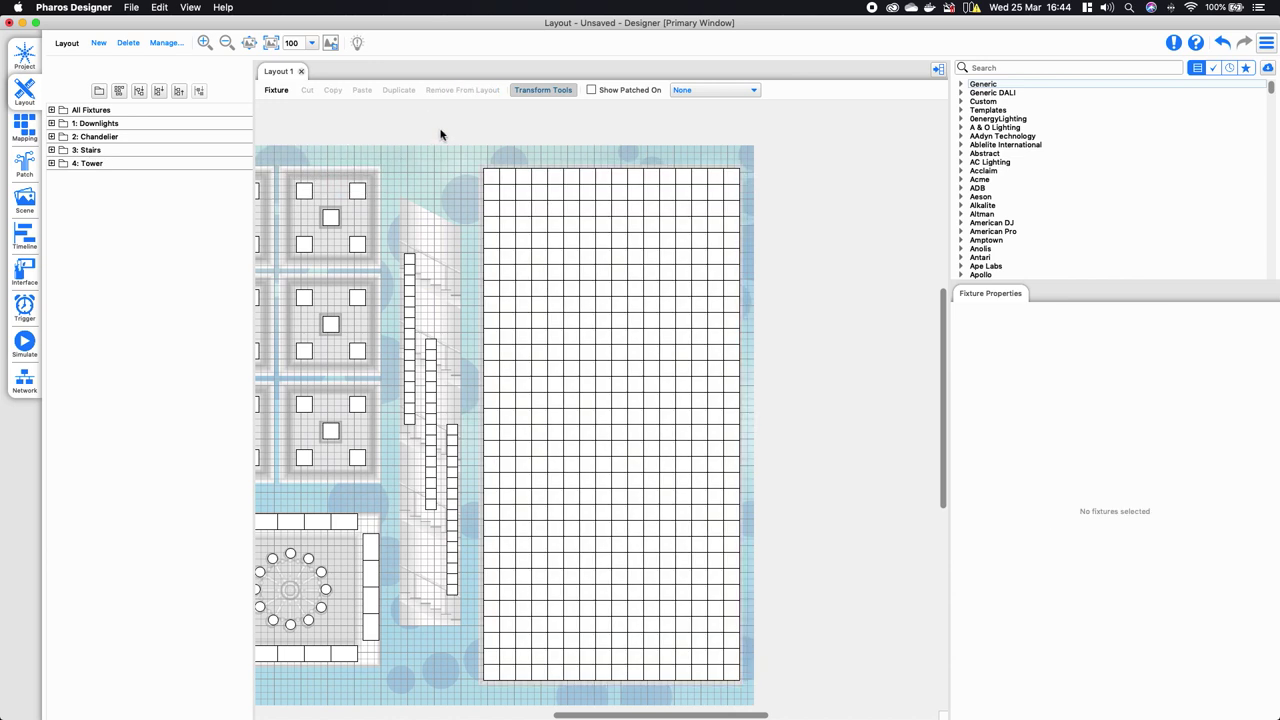